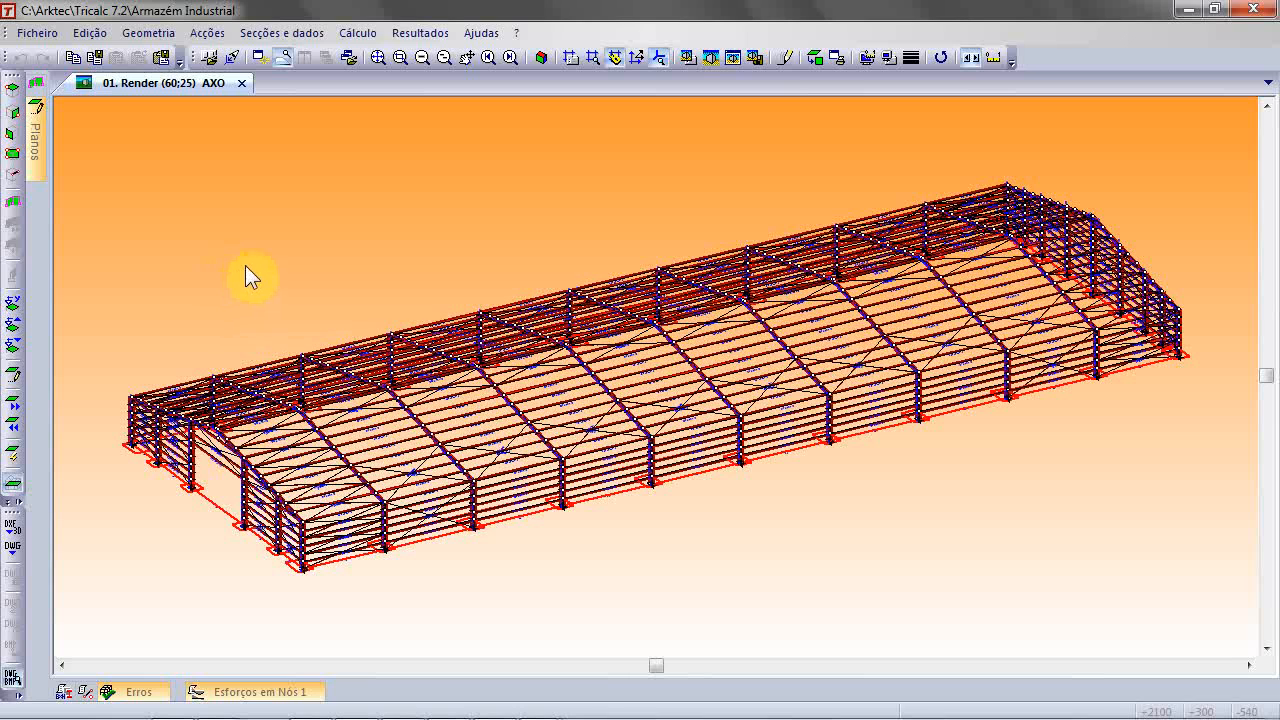
Step: Enlarge the gable corner beside the doorway with a zoom window and examine it at several closer and wider magnifications
left_click(400, 55)
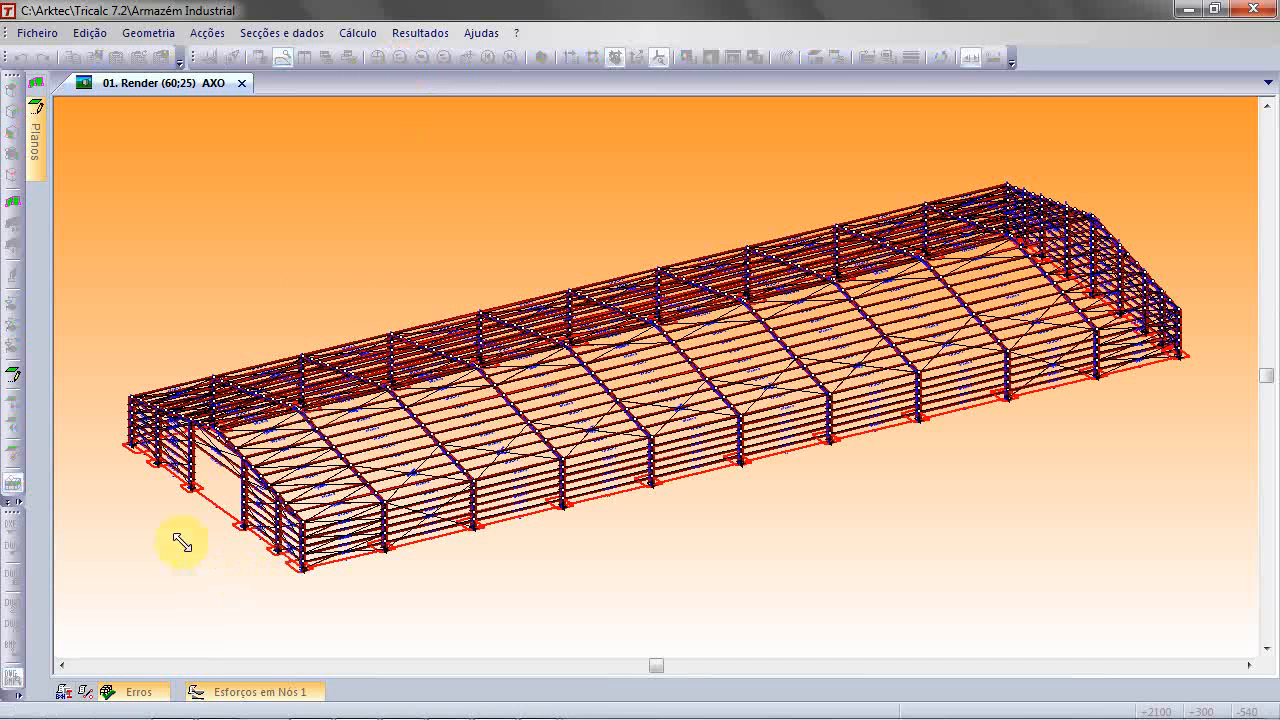
left_click_drag(122, 381, 214, 505)
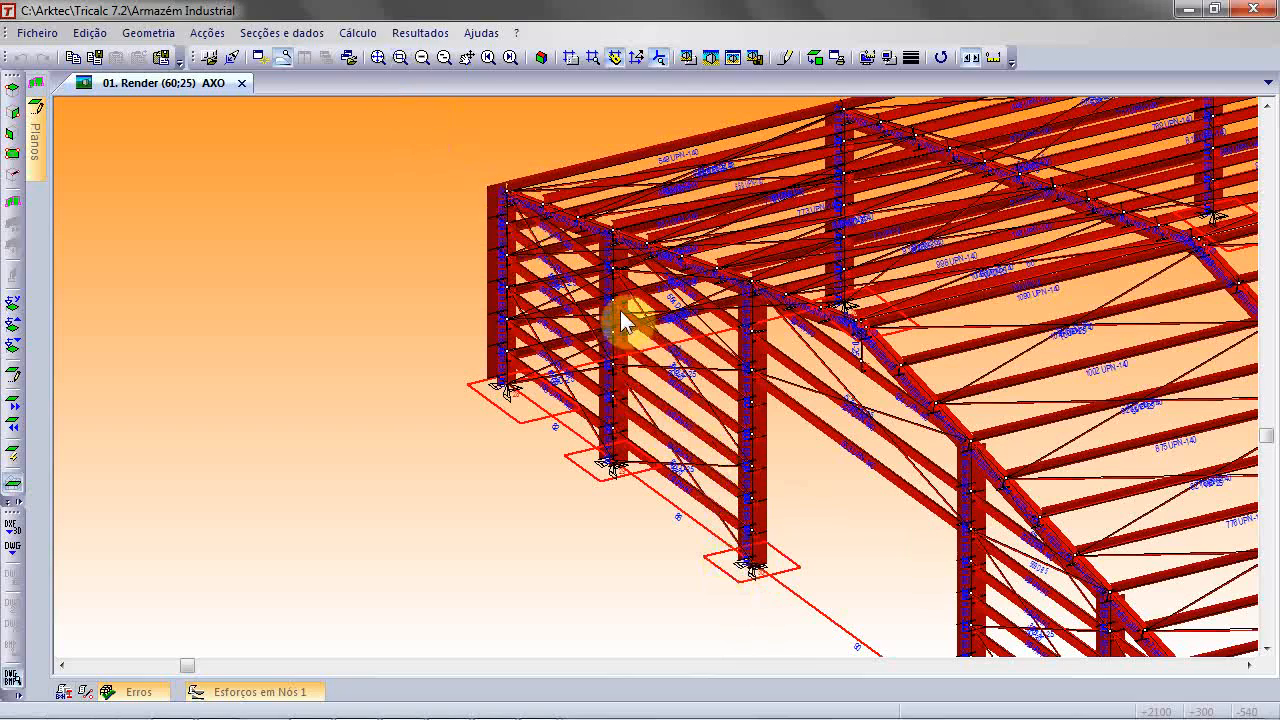
scroll(606, 296, "down", 5)
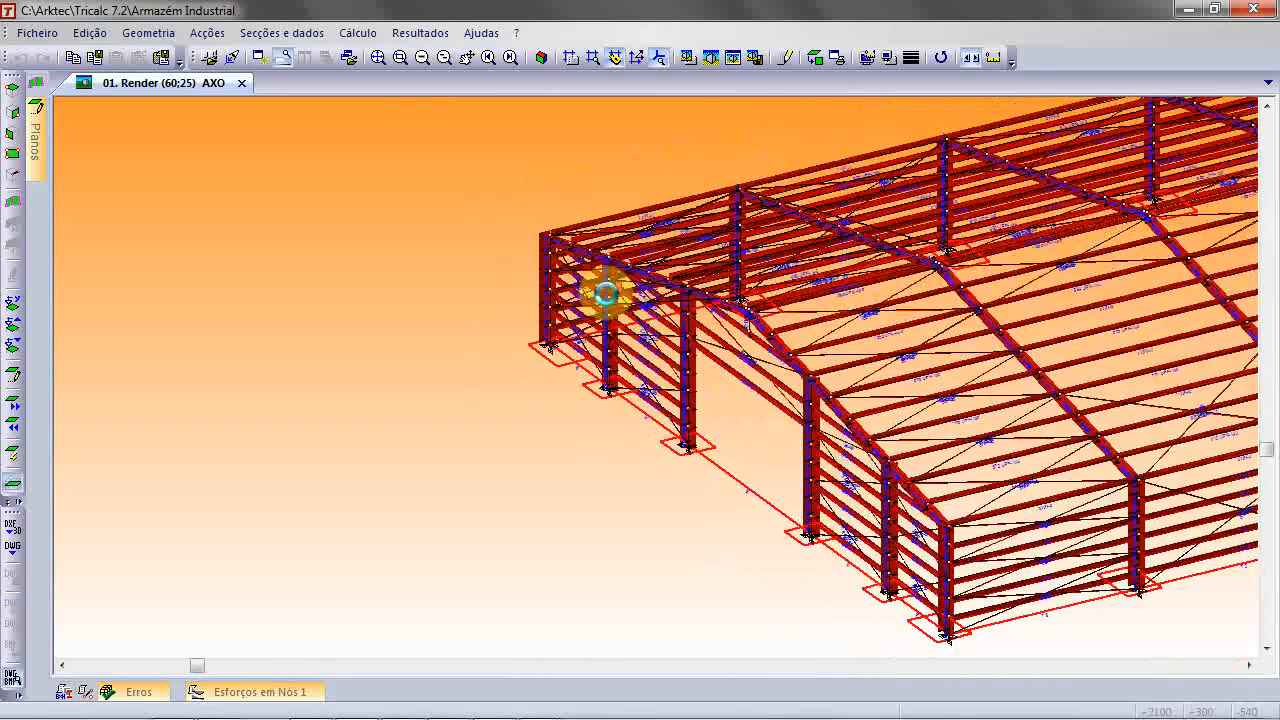
scroll(606, 293, "down", 2)
scroll(608, 296, "up", 6)
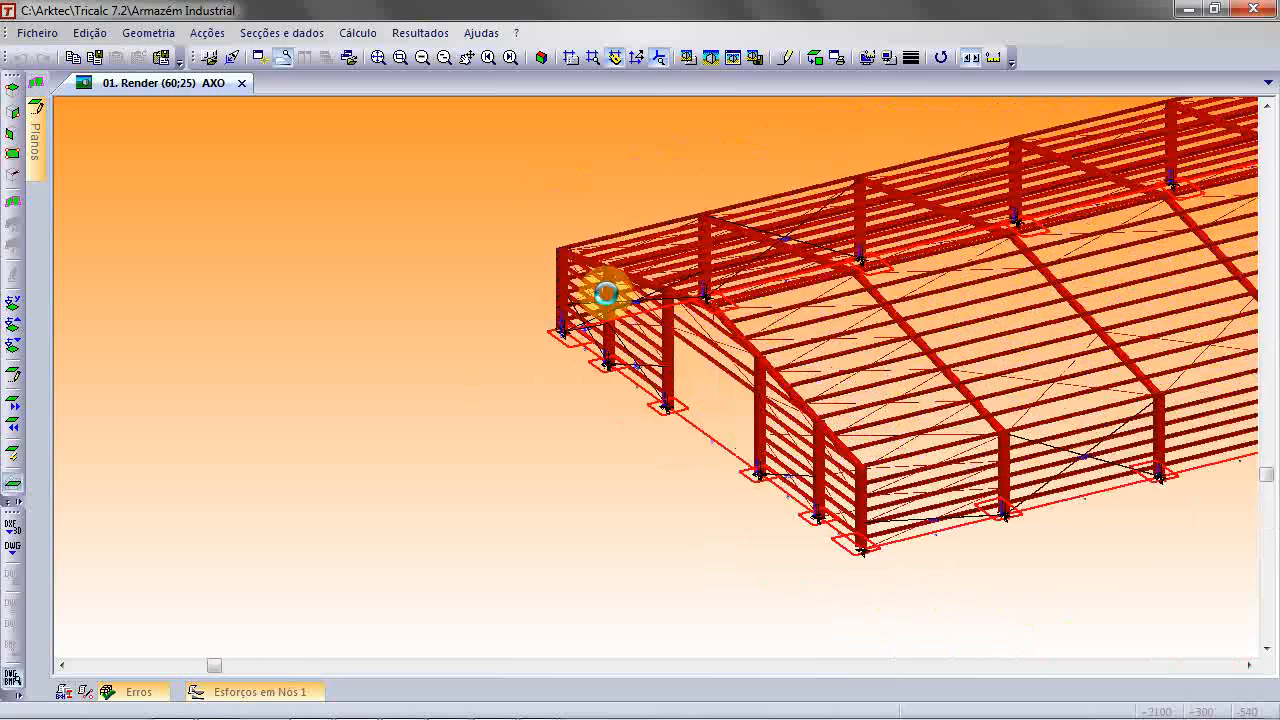
scroll(608, 300, "up", 2)
scroll(606, 296, "down", 4)
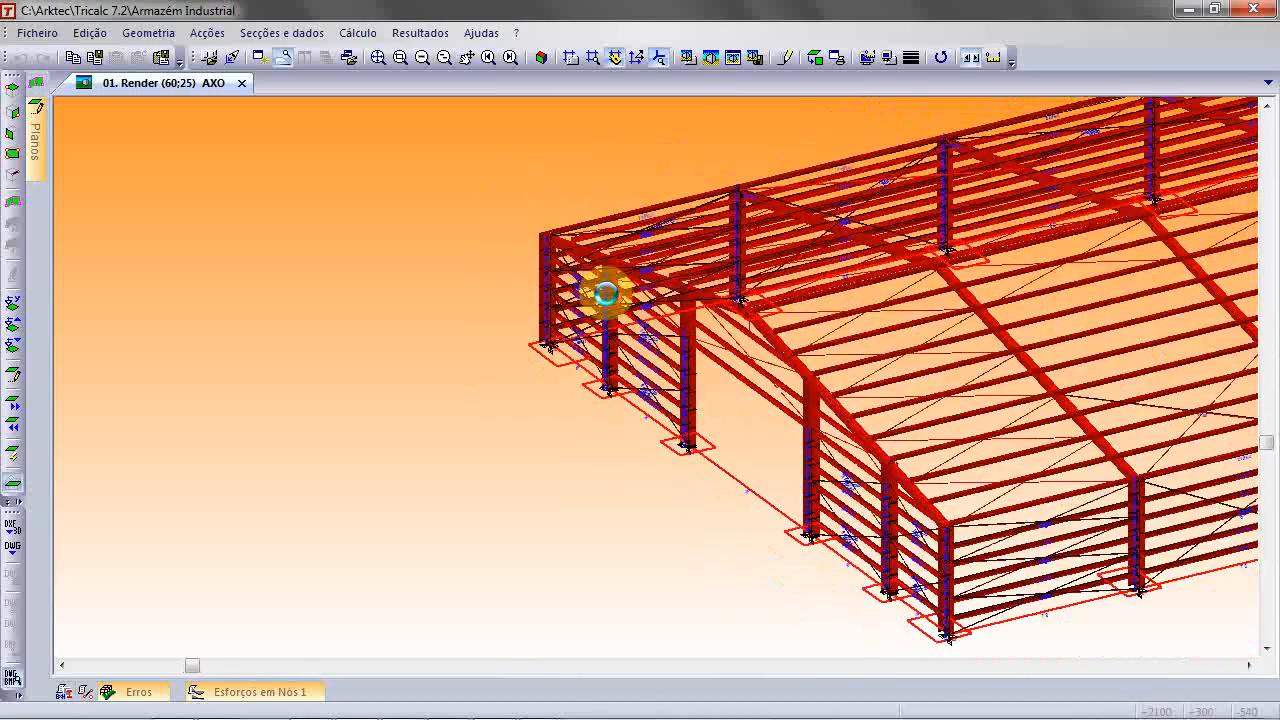
scroll(606, 293, "down", 2)
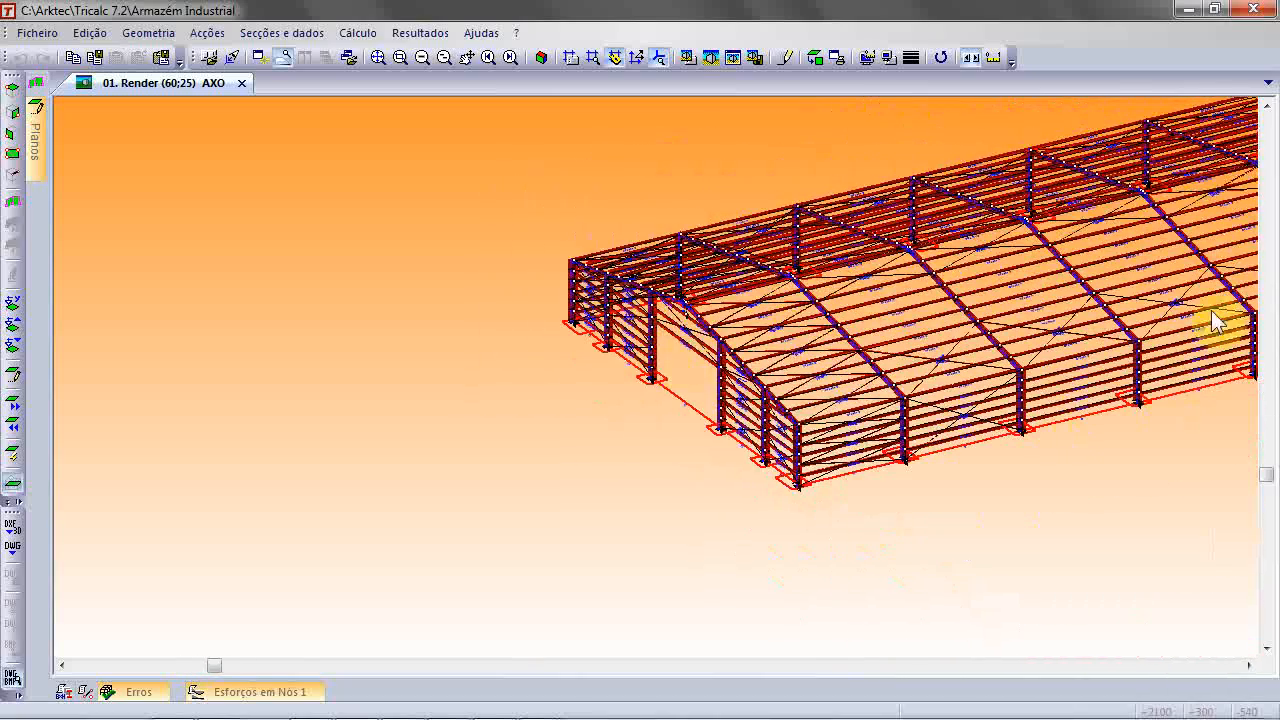
Step: Examine the roof purlins mid-building and the doorway columns up close, finishing with the whole warehouse fitted in view
scroll(1098, 209, "up", 8)
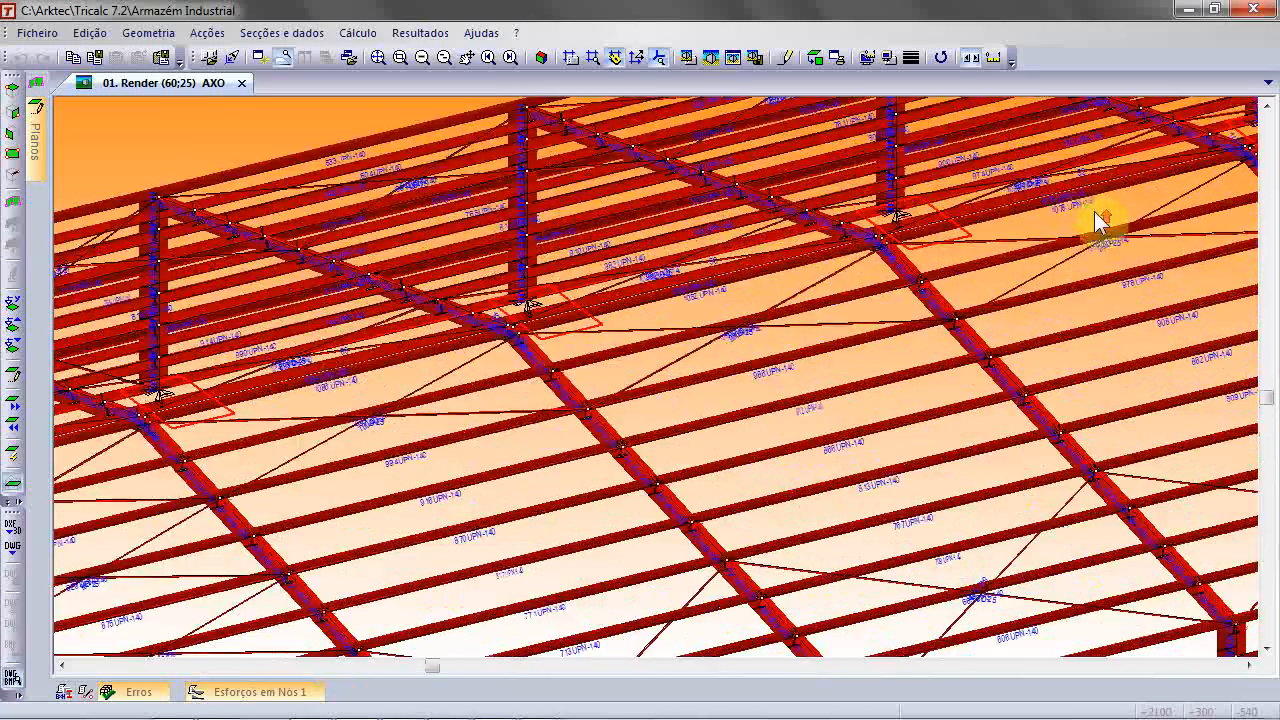
scroll(1094, 212, "down", 4)
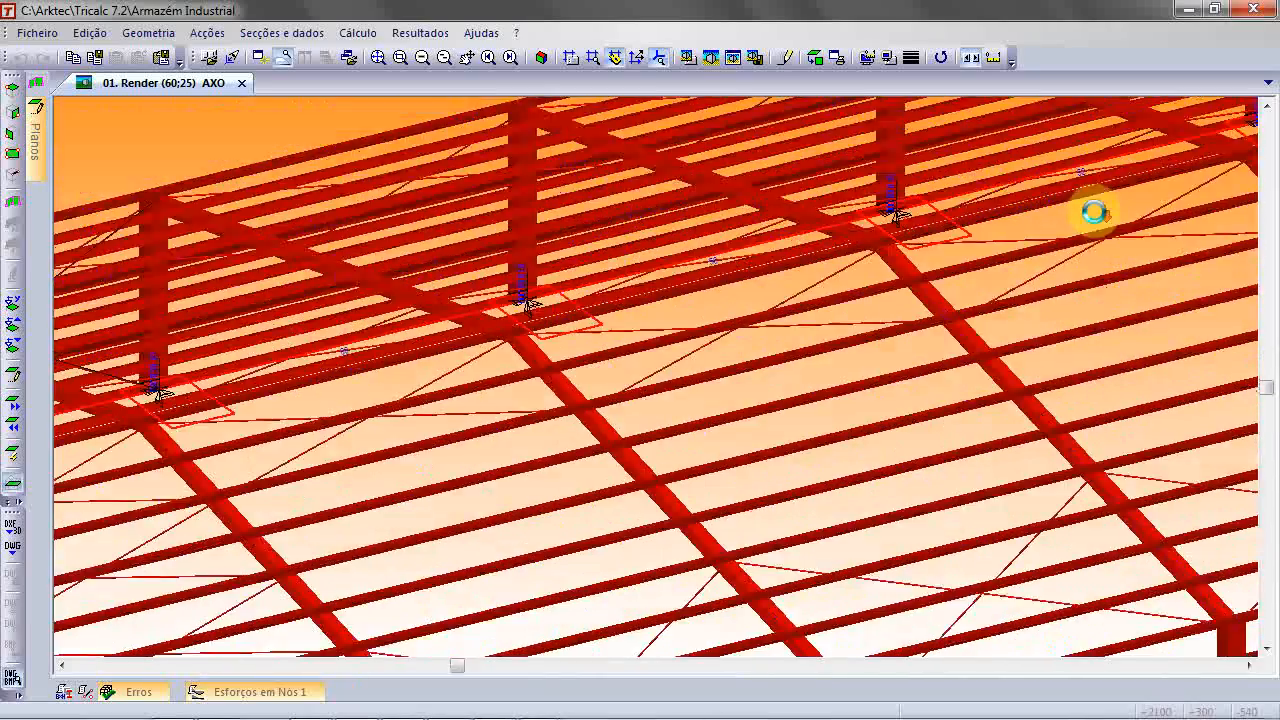
scroll(1098, 222, "down", 5)
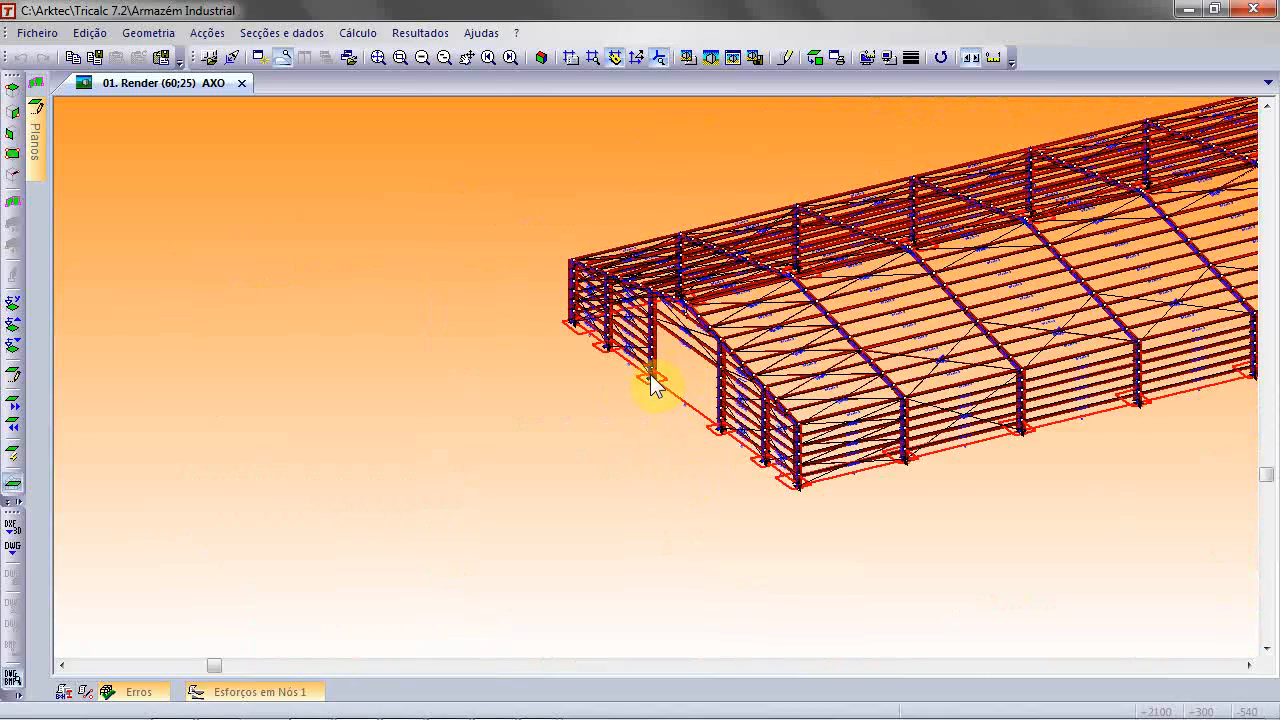
scroll(682, 376, "up", 8)
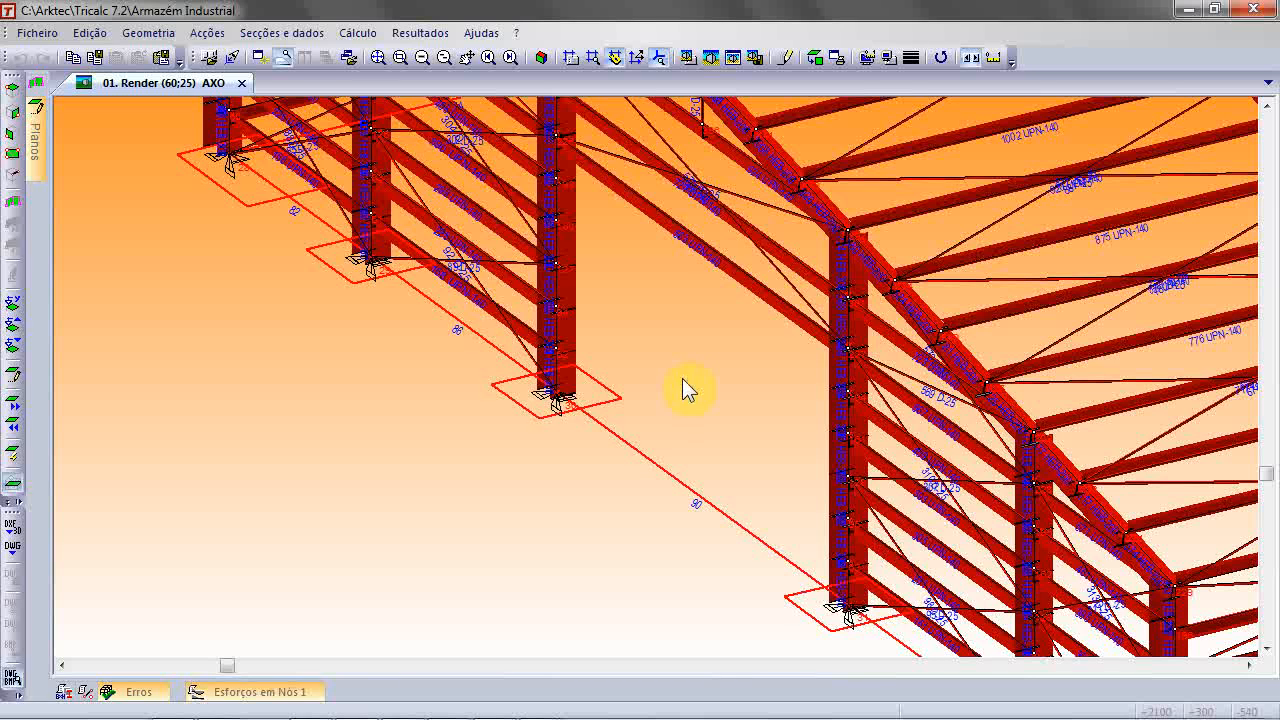
left_click(380, 62)
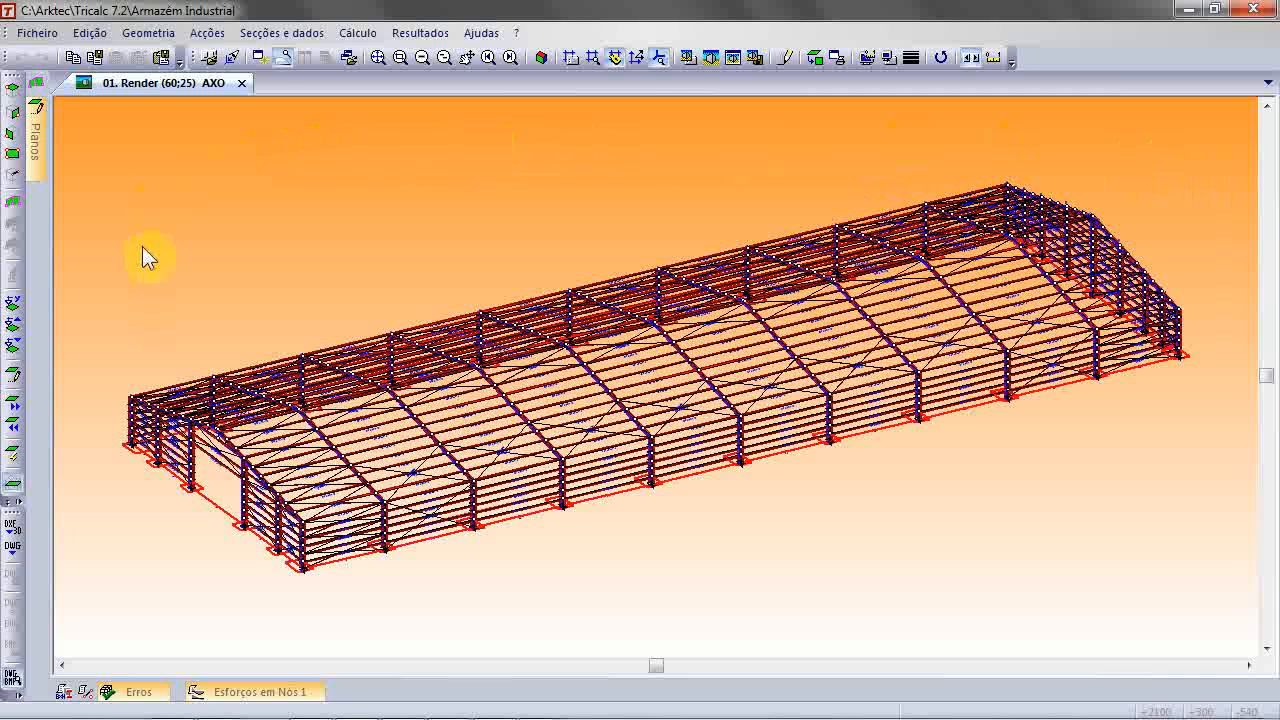
Step: Reduce the view of the warehouse in two stages, the second by the 1:4 factor, and fit it back to the window
left_click(423, 60)
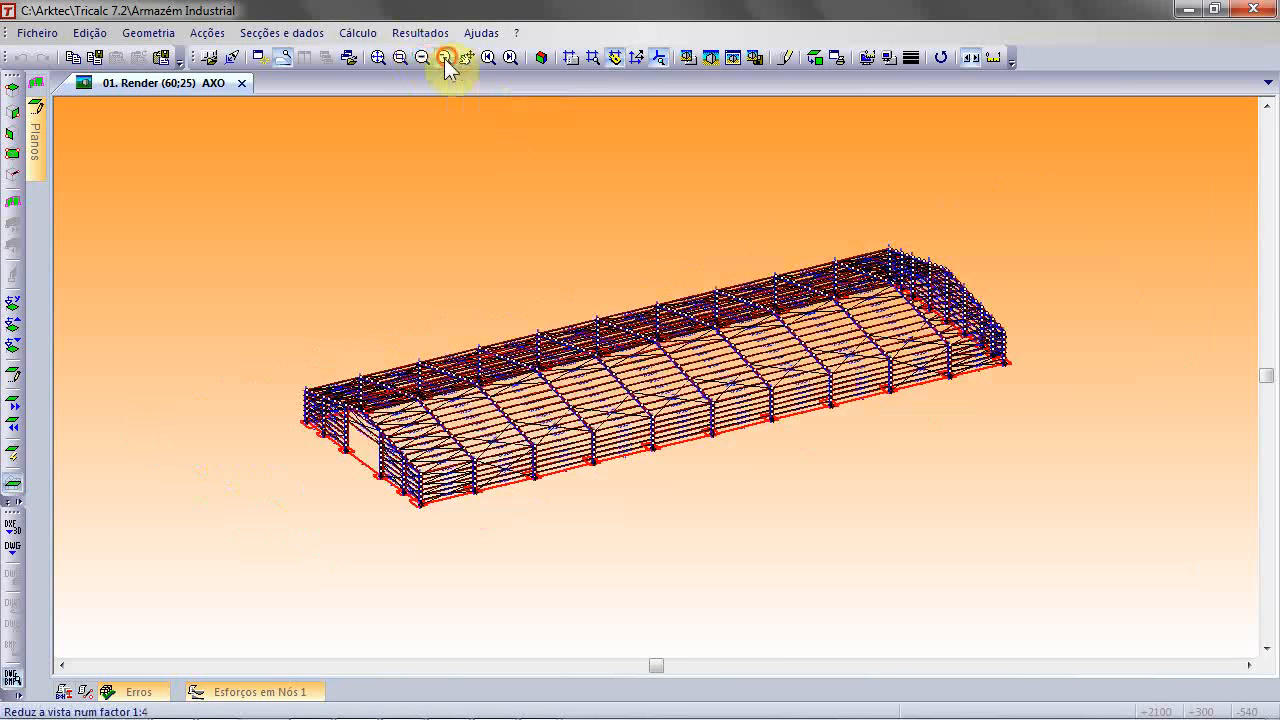
left_click(445, 58)
left_click(378, 58)
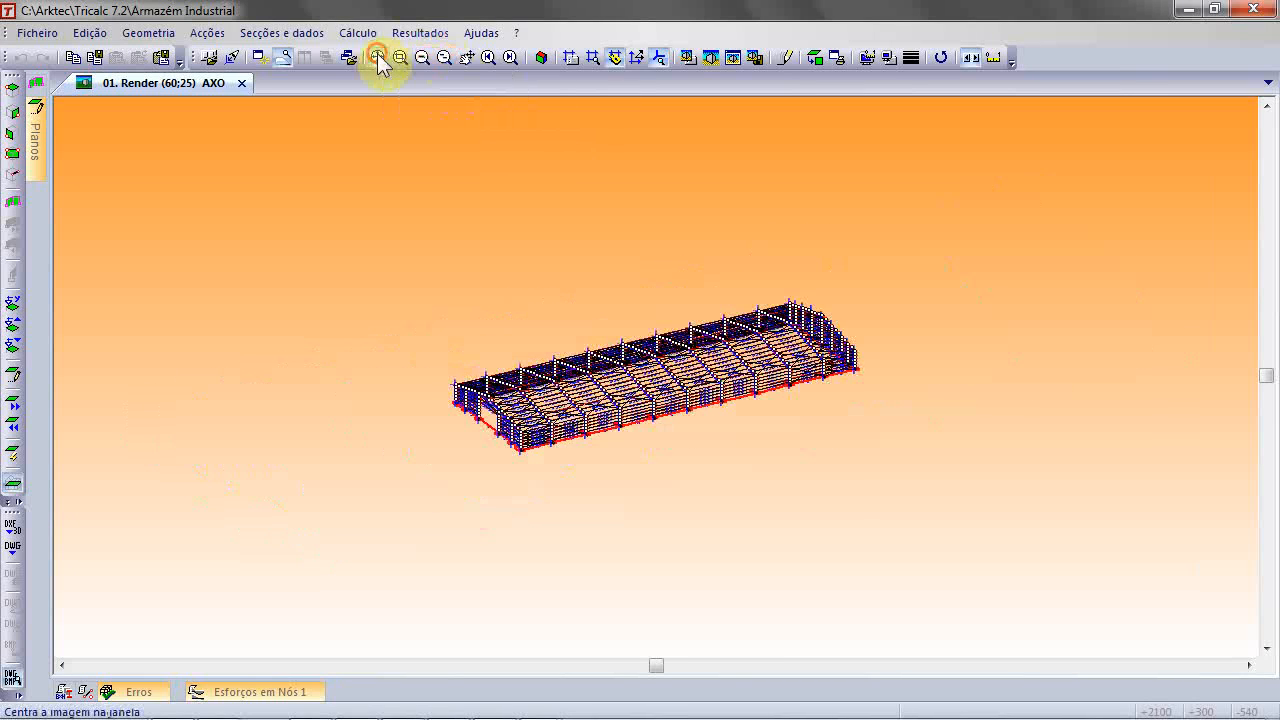
Step: Pan the warehouse so its far gable end shows near the middle of the view, and recentre the whole model
left_click(469, 60)
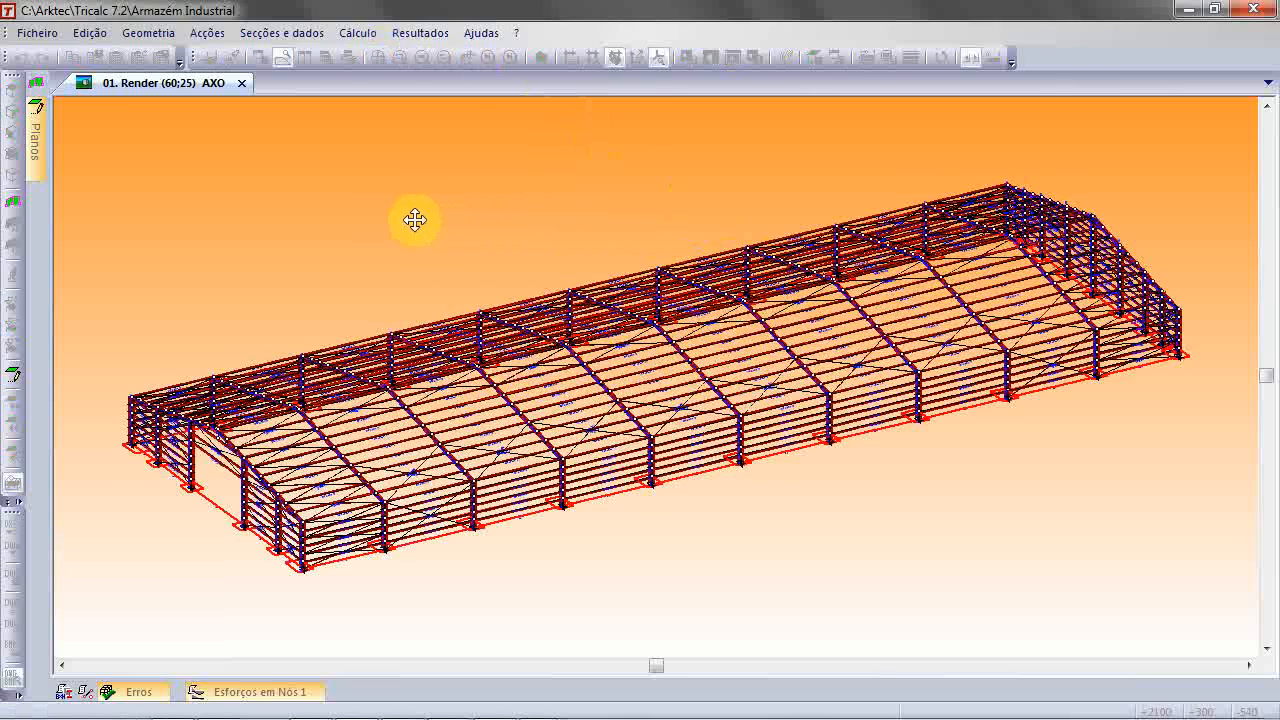
left_click(366, 217)
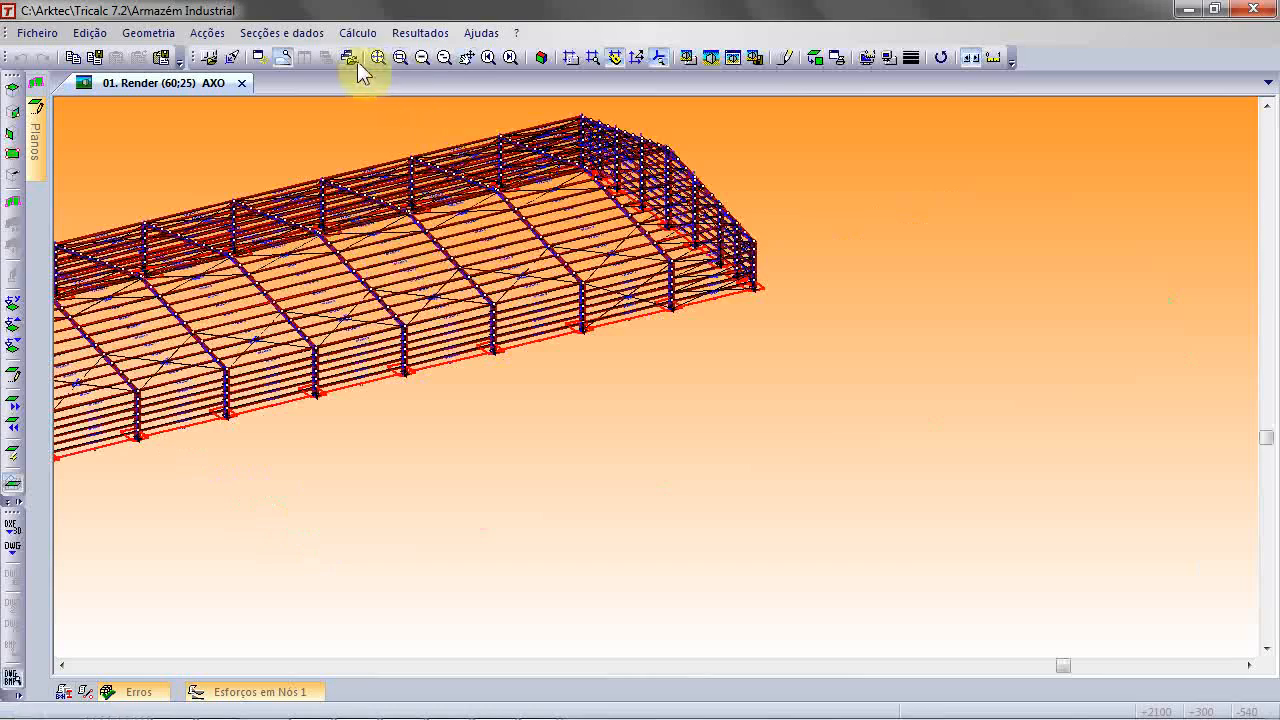
left_click(377, 57)
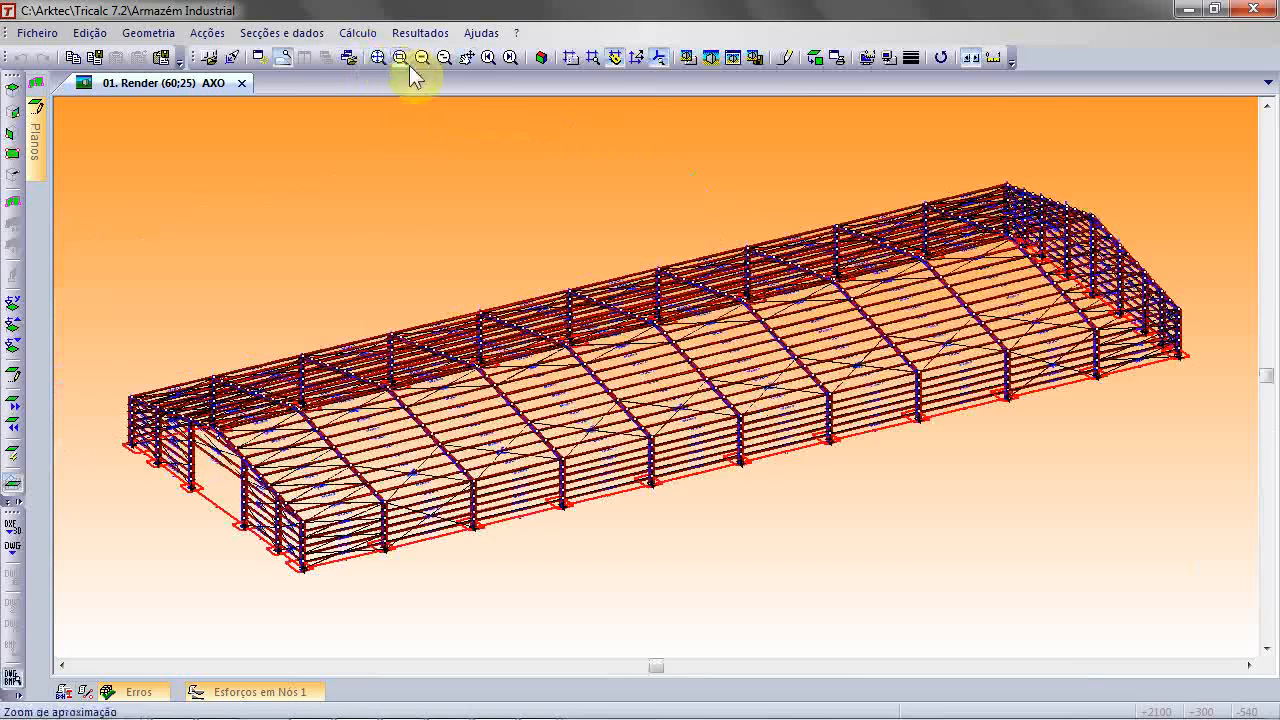
Step: Step back and forward through the stored previous and next views, finishing with the whole warehouse fitted in view
left_click(487, 60)
left_click(487, 60)
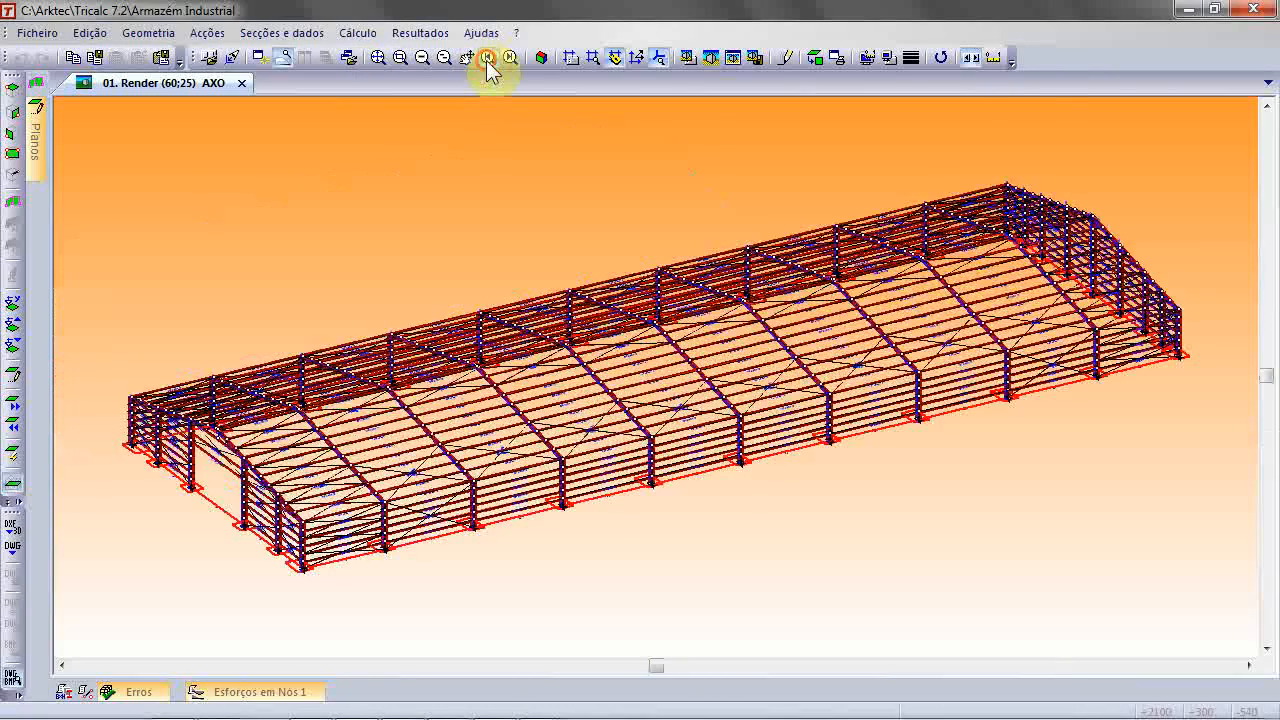
left_click(510, 57)
left_click(510, 57)
left_click(510, 57)
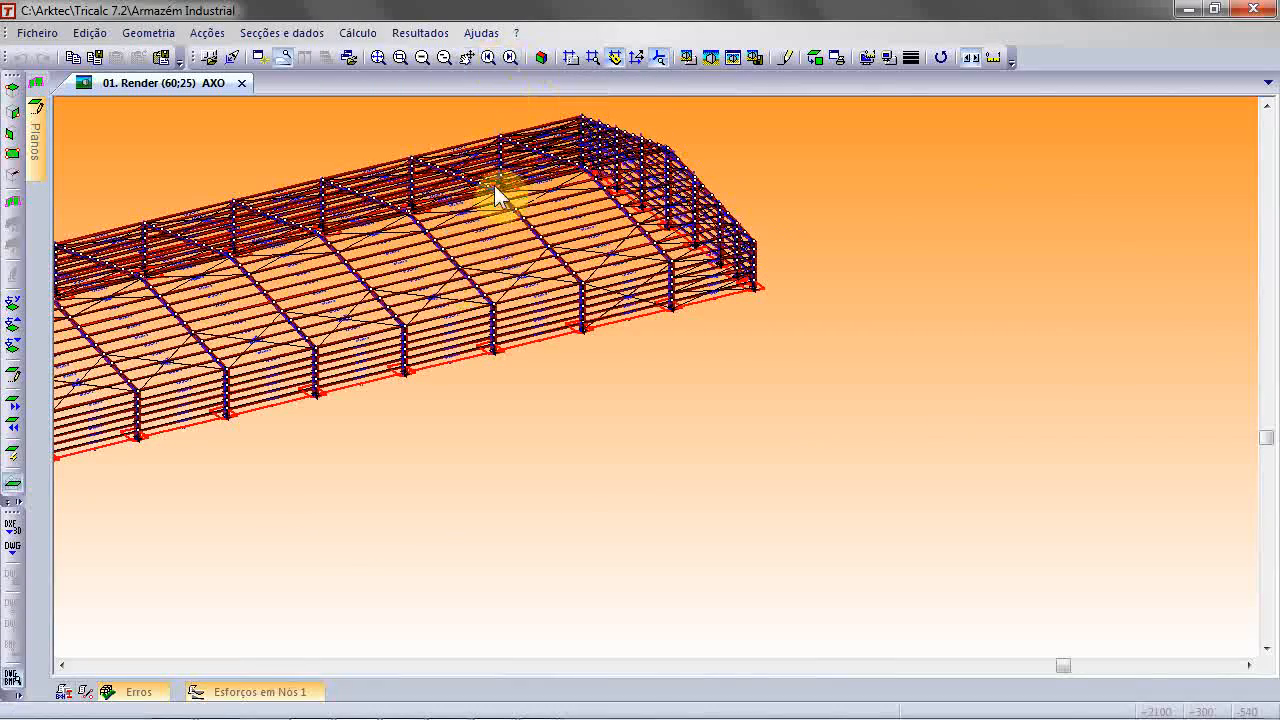
left_click(379, 58)
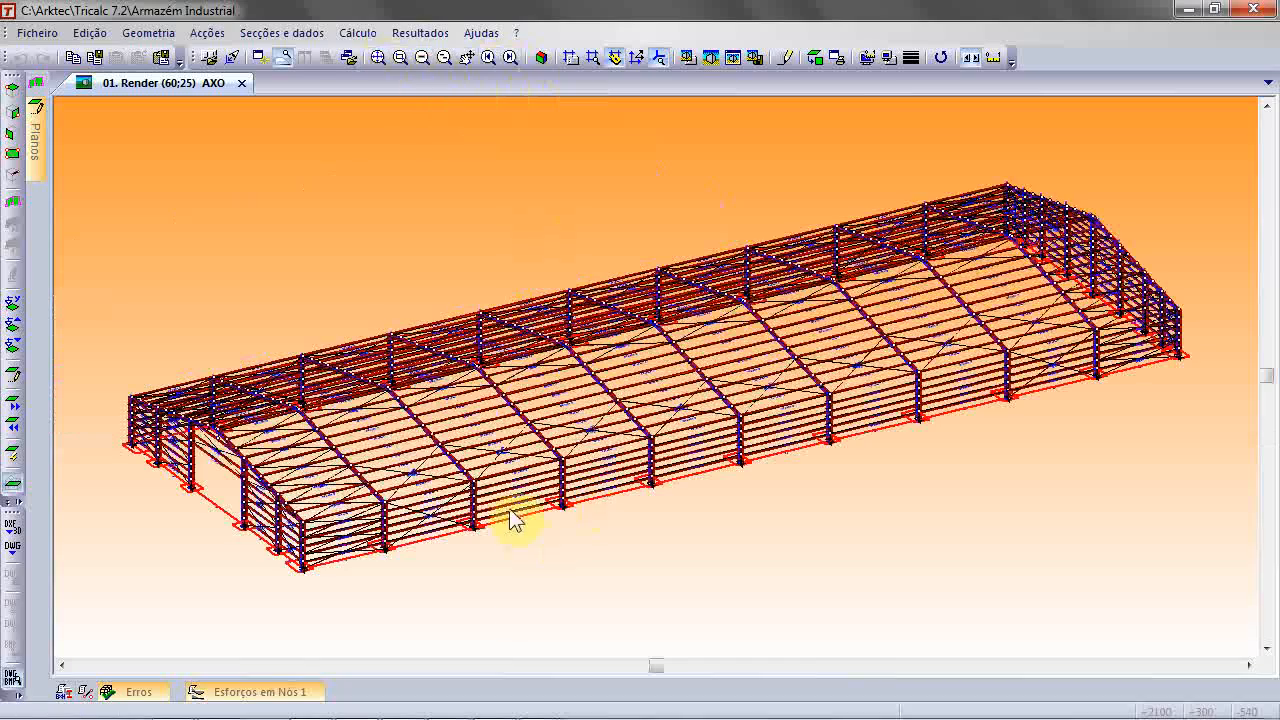
Step: Rotate the warehouse vertically to look from below and above, finishing at the axonometric view (60;30)
mouse_move(598, 443)
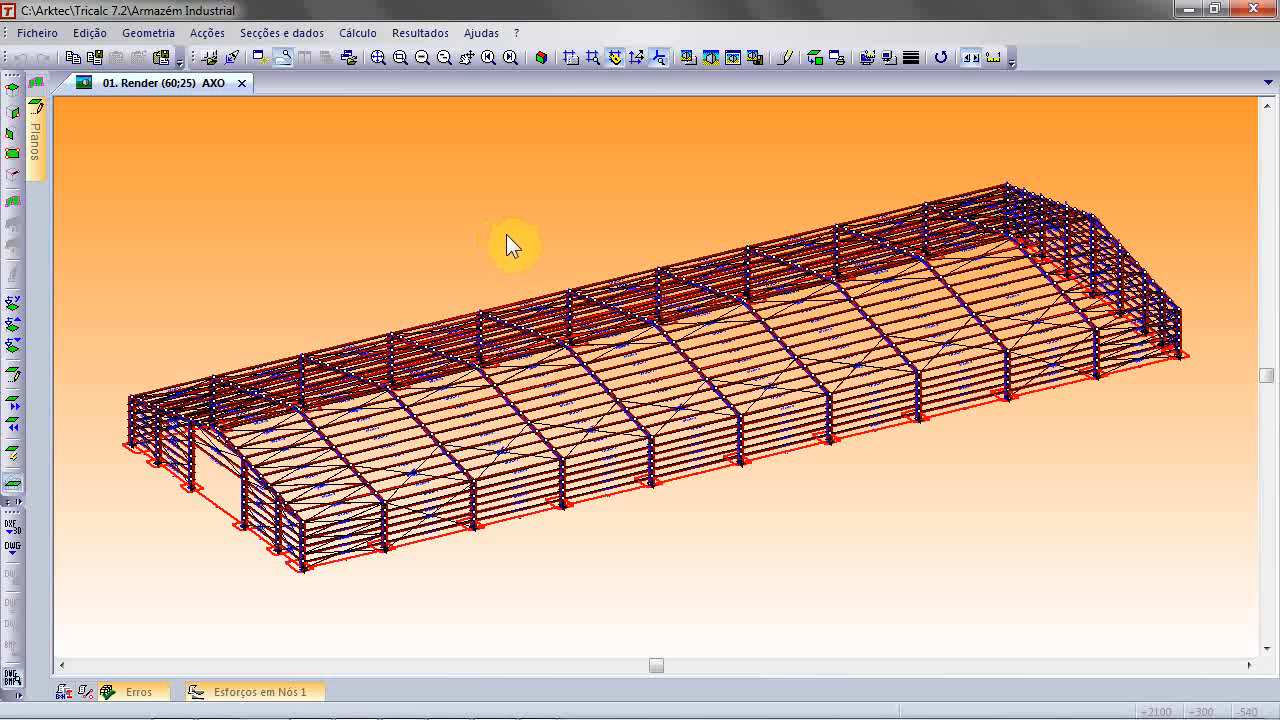
scroll(506, 234, "up", 9)
scroll(503, 236, "down", 5)
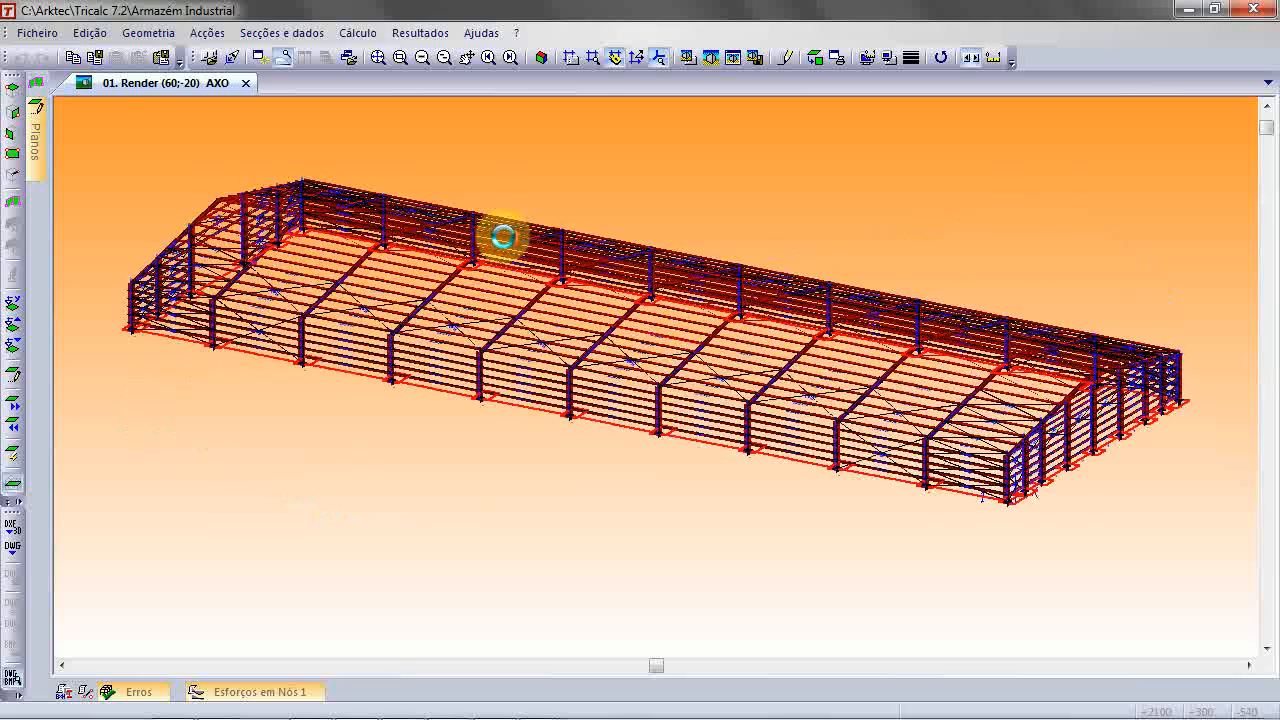
scroll(503, 236, "down", 3)
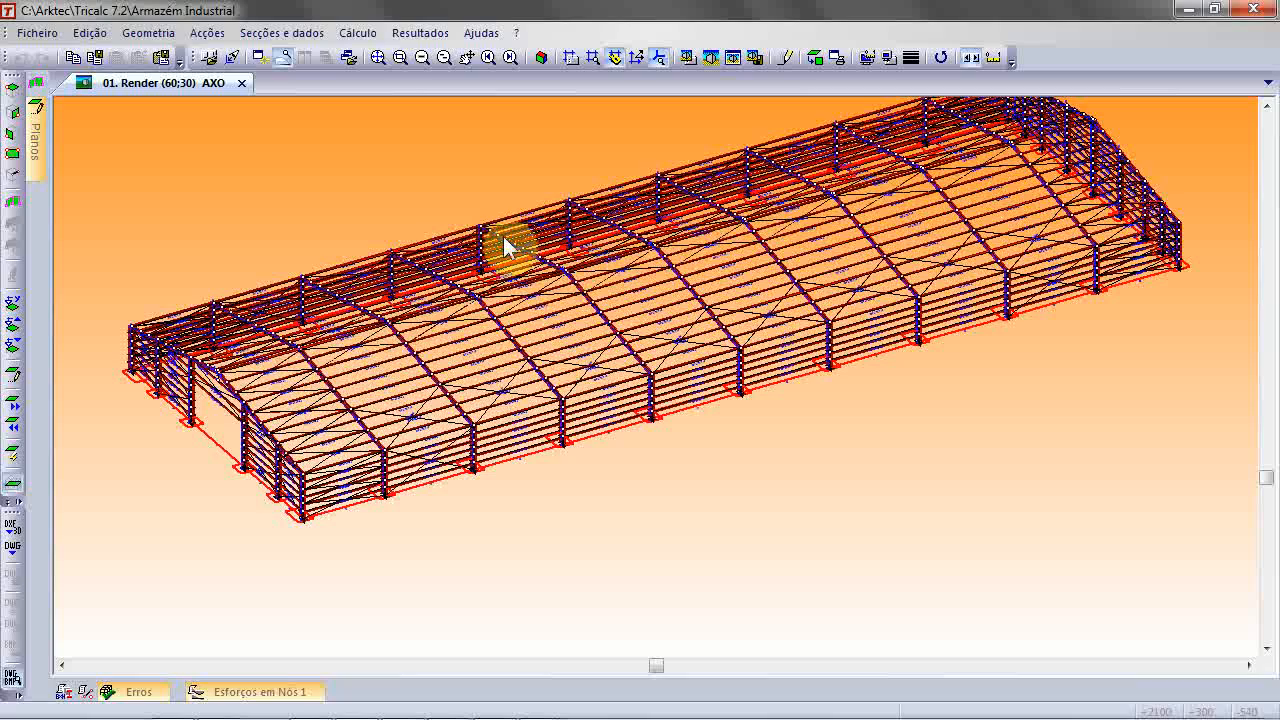
Step: Rotate the warehouse horizontally to face the doorway gable and tilt it to a side elevation, returning to view (60;30)
scroll(503, 236, "right", 12)
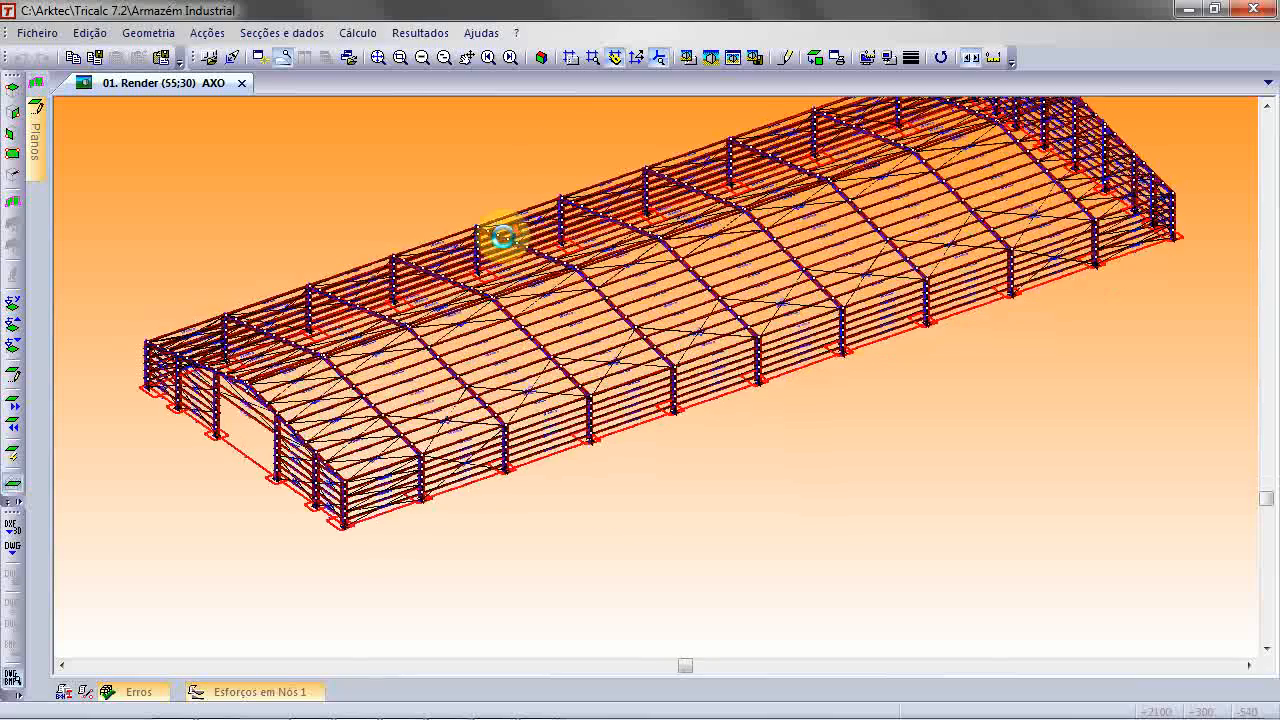
scroll(503, 236, "right", 12)
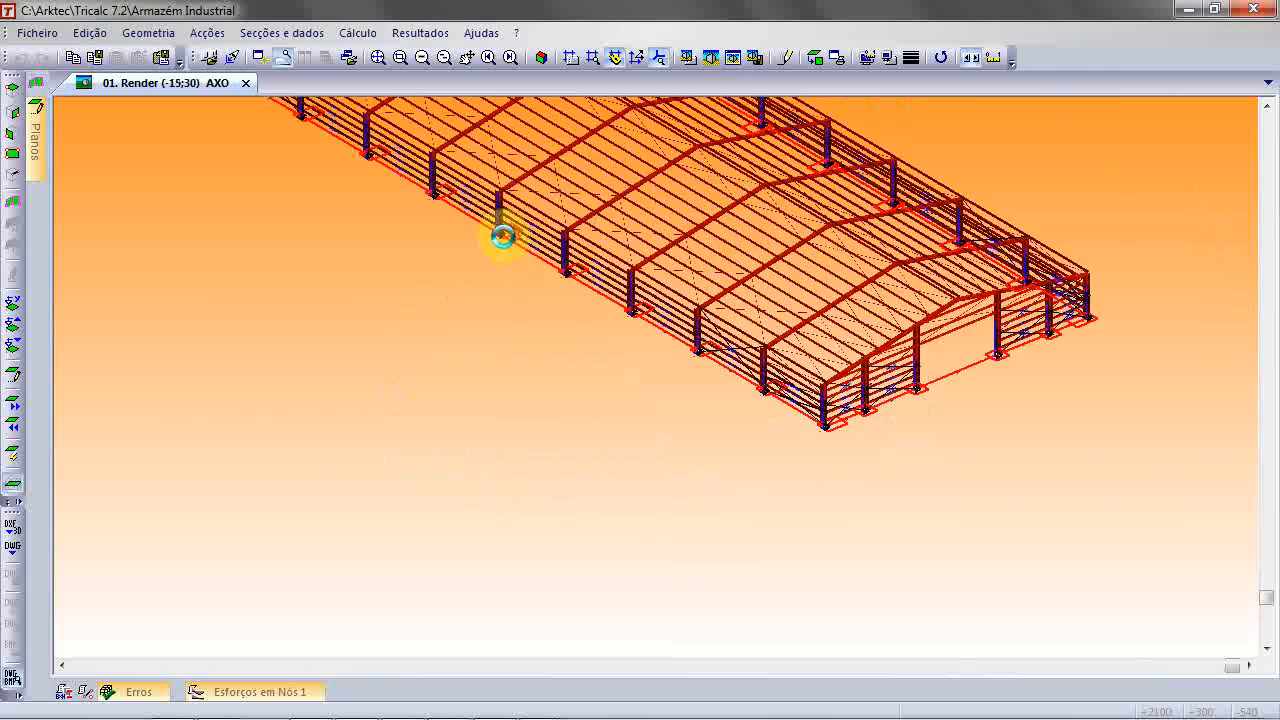
scroll(503, 236, "left", 20)
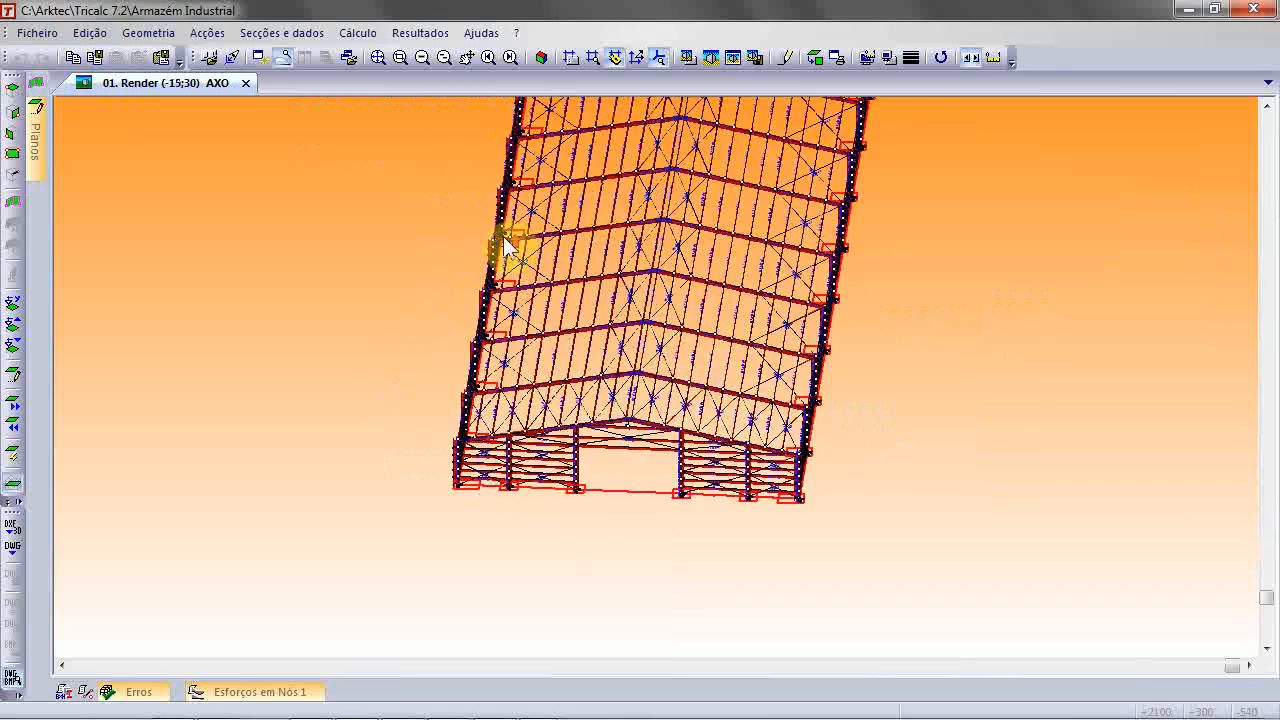
scroll(504, 244, "left", 2)
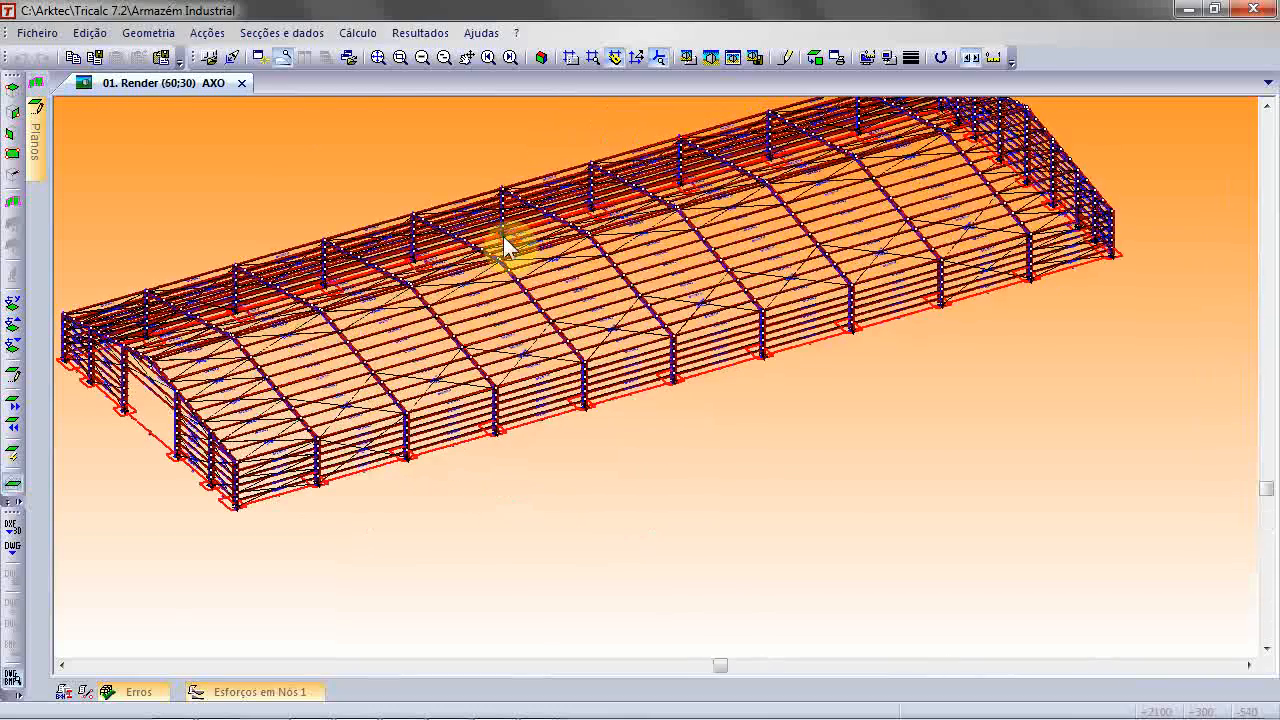
scroll(505, 246, "up", 10)
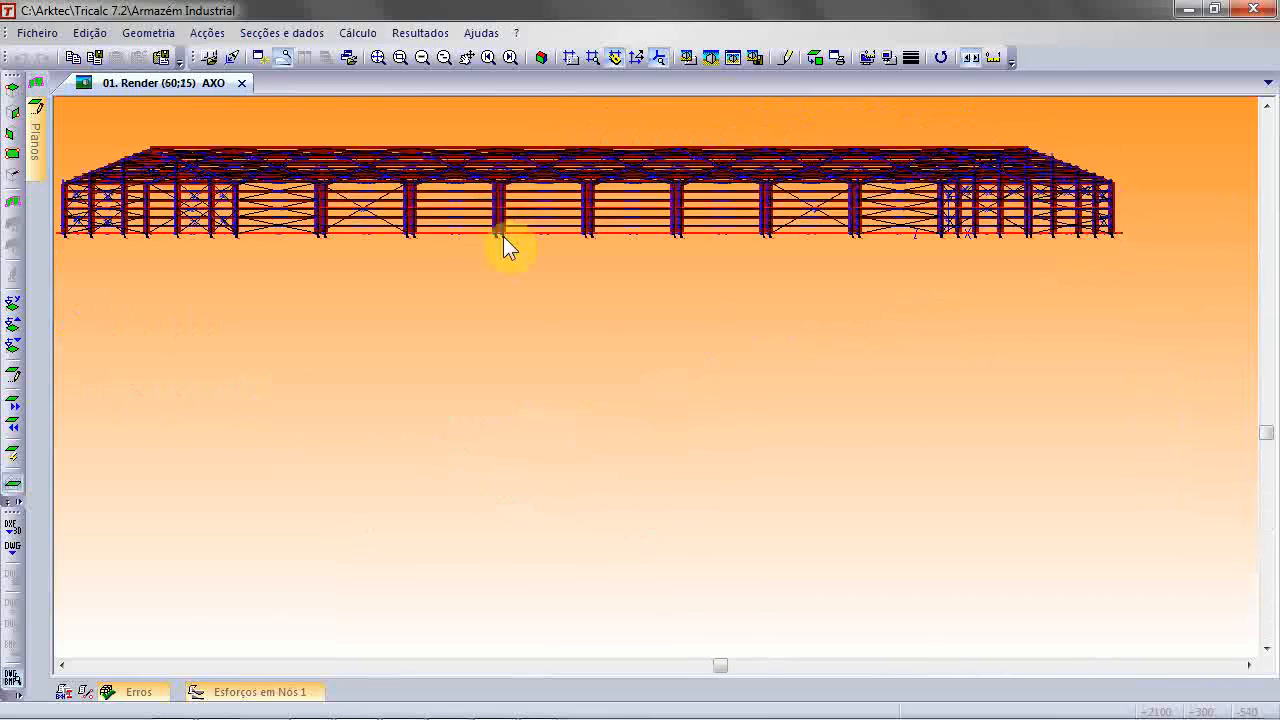
scroll(503, 236, "down", 10)
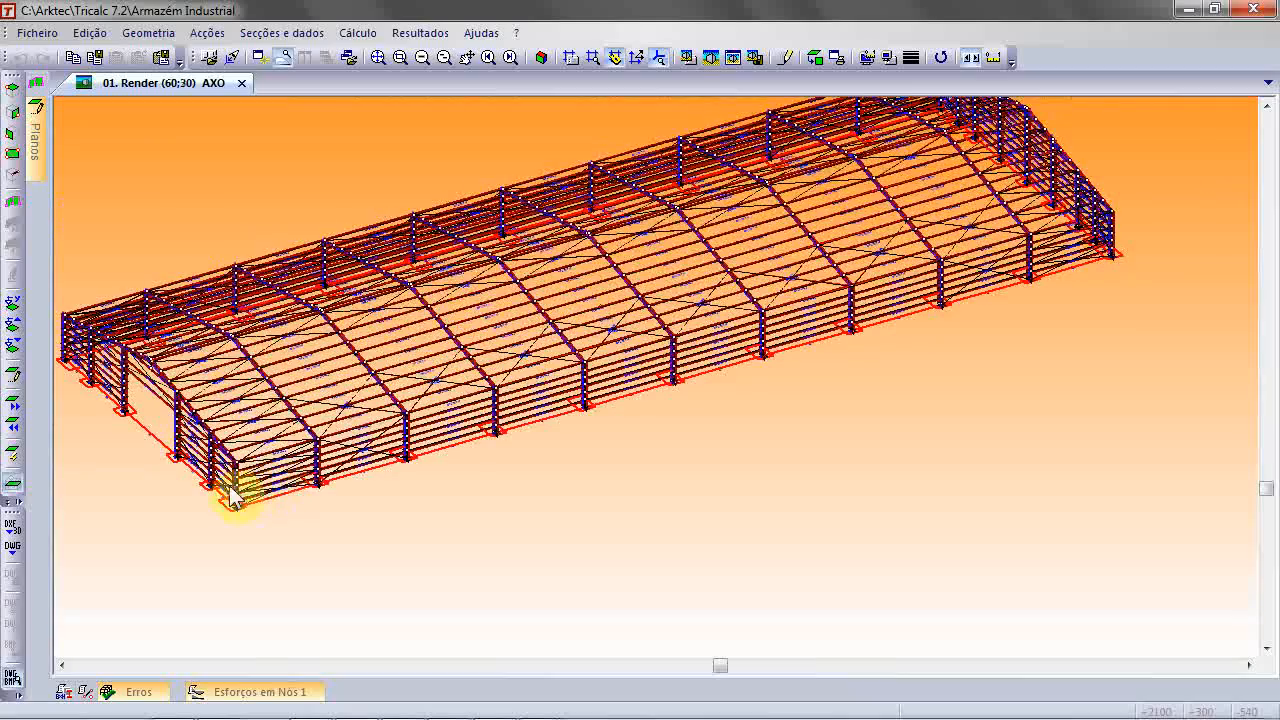
Step: Examine the near gable corner up close and tilt the model in small increments, finishing with the full warehouse at view (60;40)
scroll(190, 460, "up", 6)
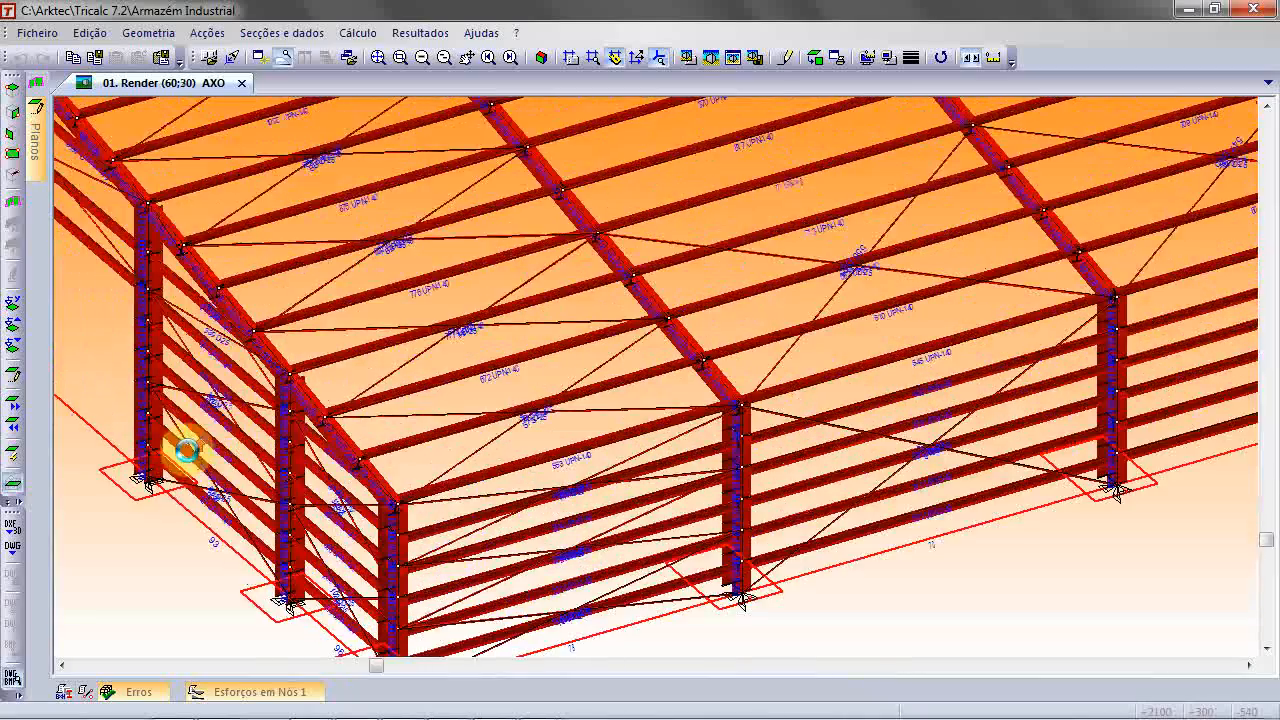
scroll(190, 460, "down", 8)
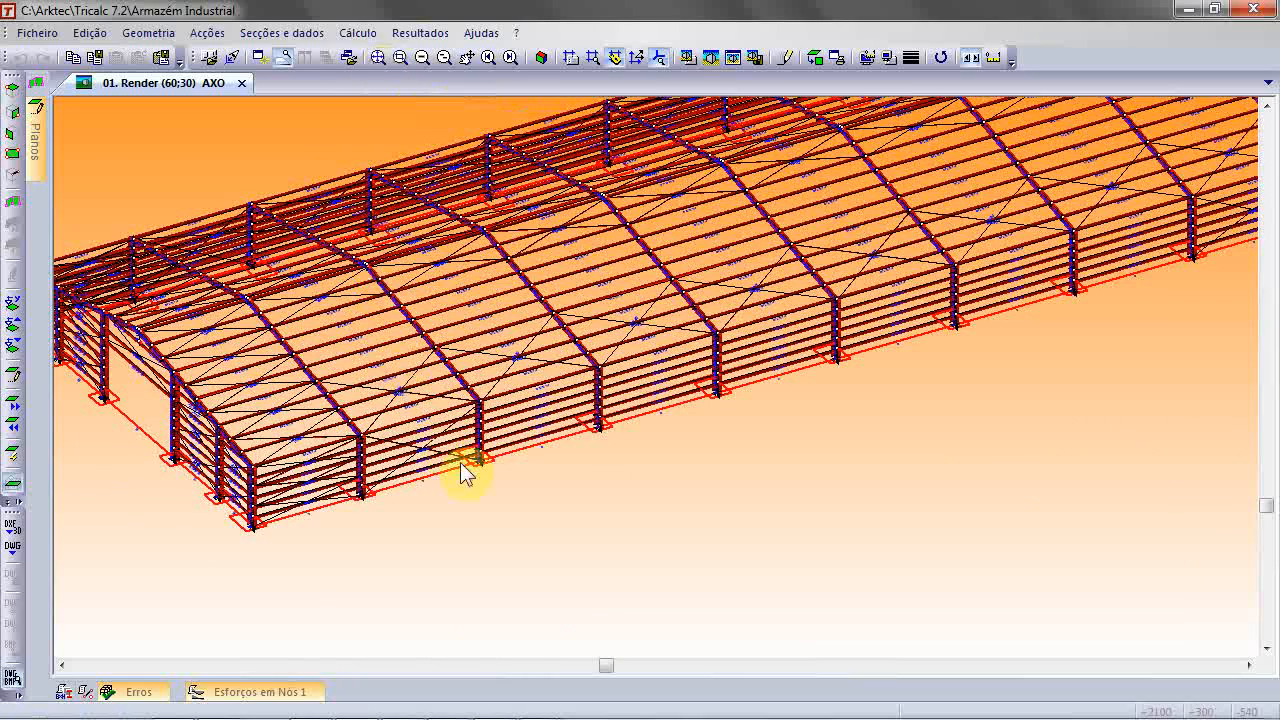
mouse_move(463, 472)
key("Up")
key("Up")
key("Up")
key("Up")
key("Up")
key("Up")
key("Up")
key("Up")
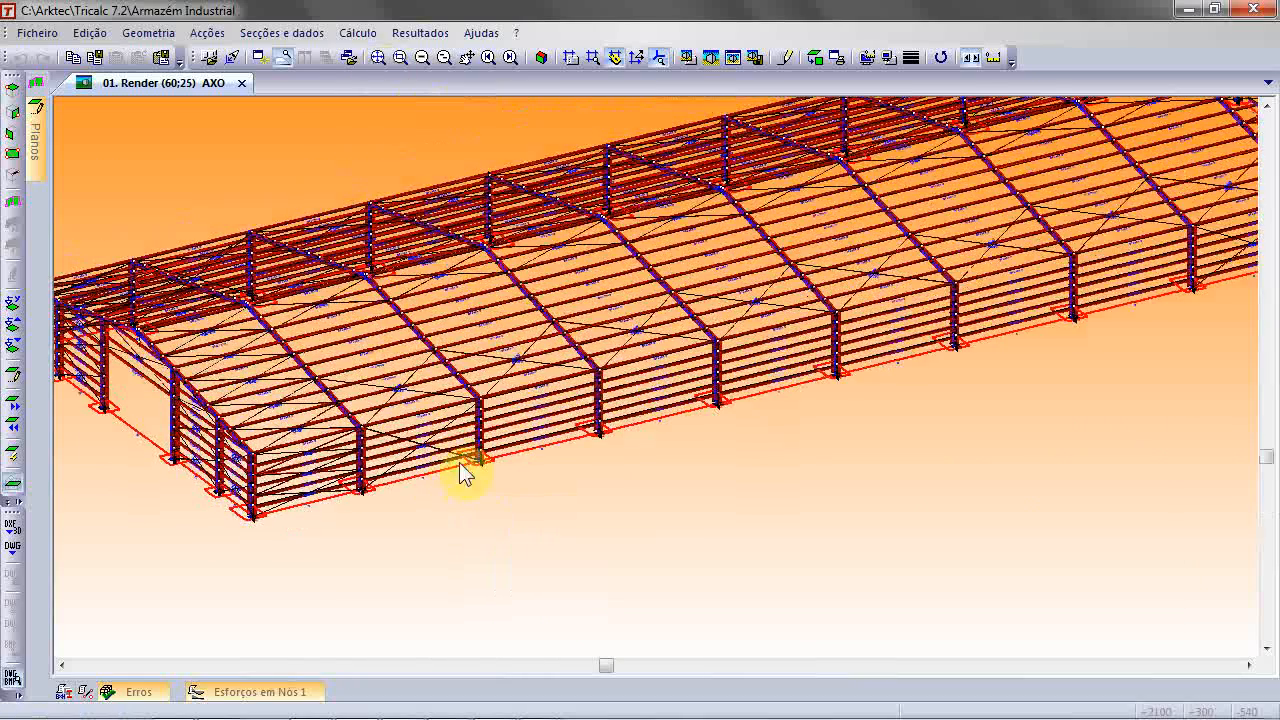
left_click(540, 60)
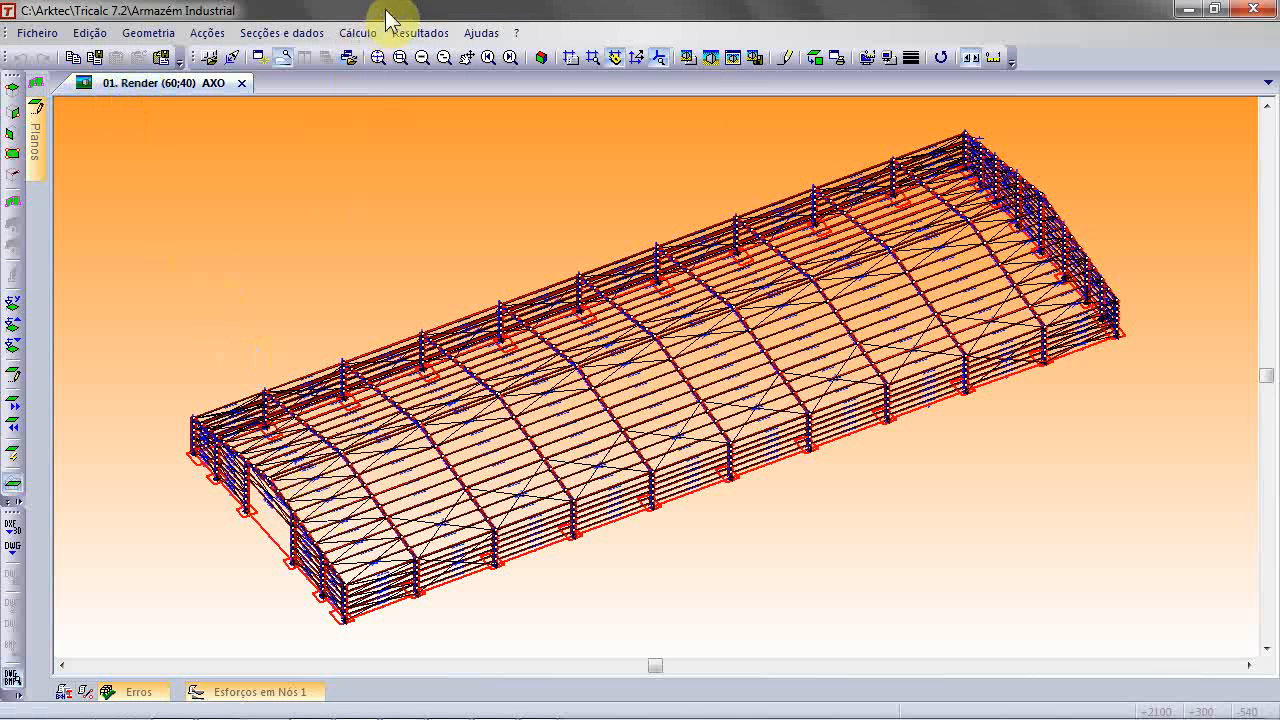
Step: Enlarge the far corner of the doorway gable with a zoom window until the UPN-140 member labels are readable
left_click(400, 62)
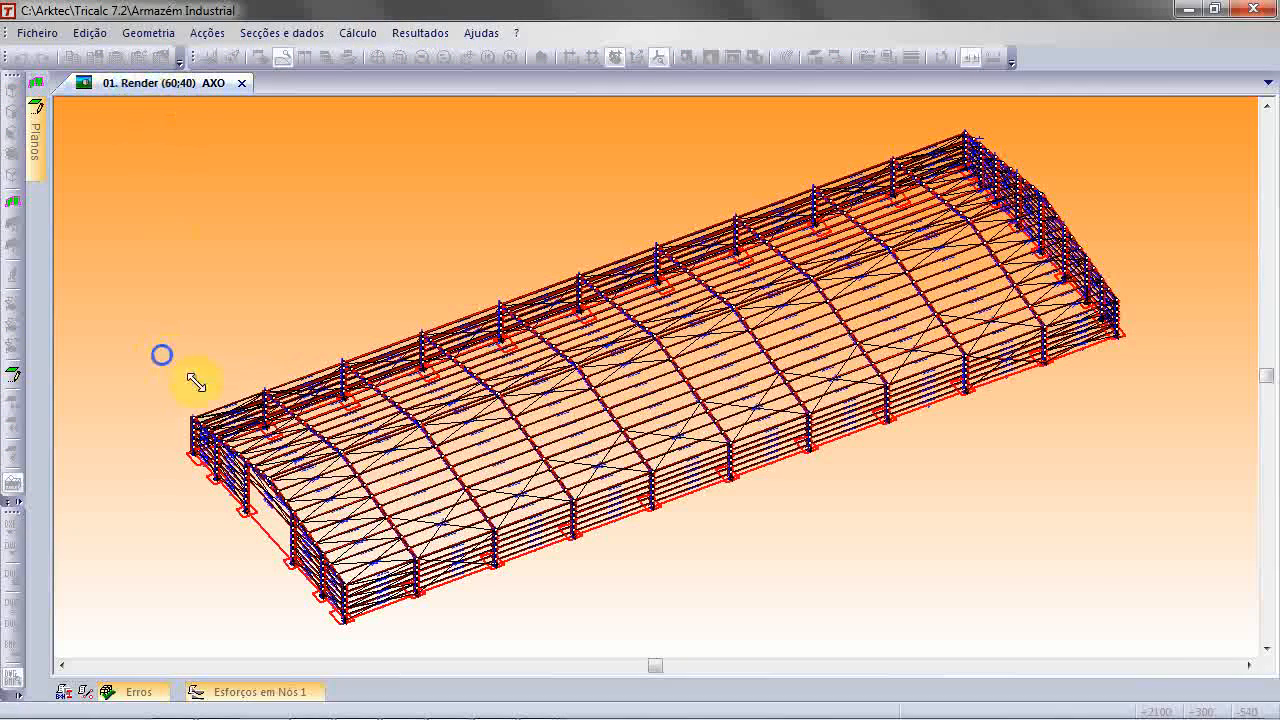
left_click_drag(161, 355, 331, 537)
scroll(538, 340, "up", 2)
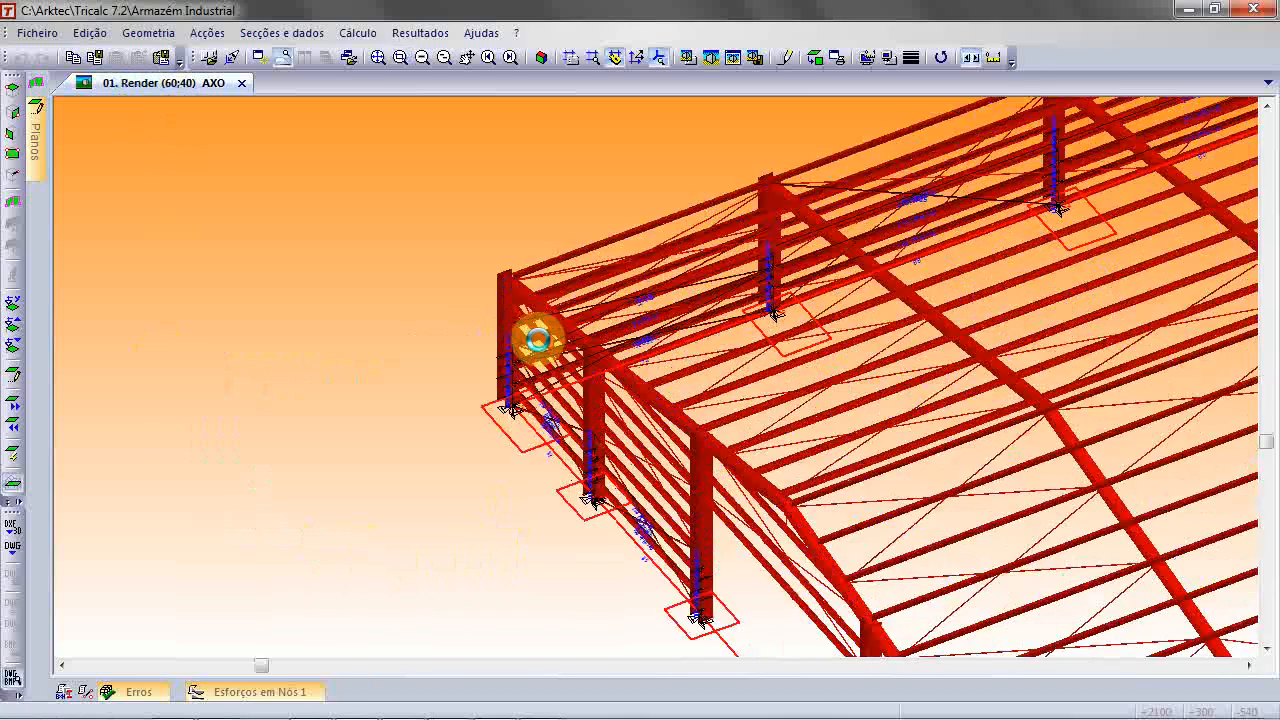
scroll(614, 214, "up", 6)
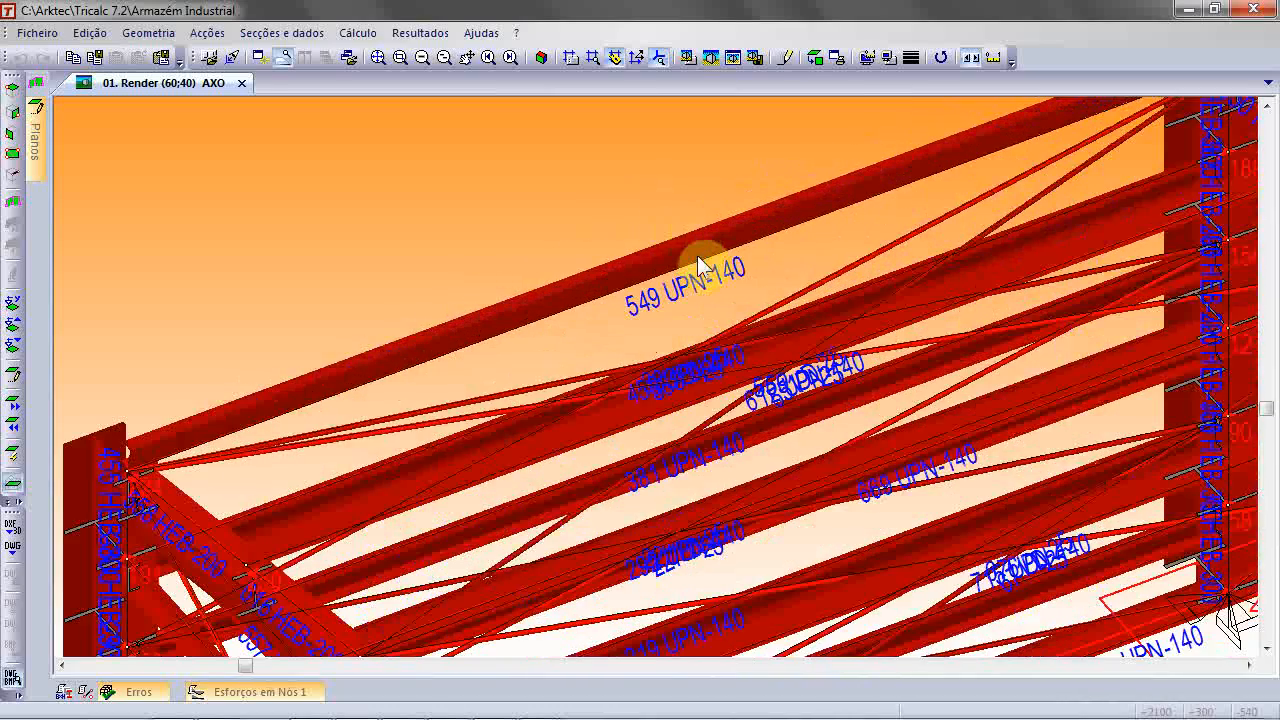
Step: Switch the display from solid render to wireframe and examine the member labels around the doorway gable's far corner
scroll(698, 264, "up", 2)
scroll(688, 266, "down", 5)
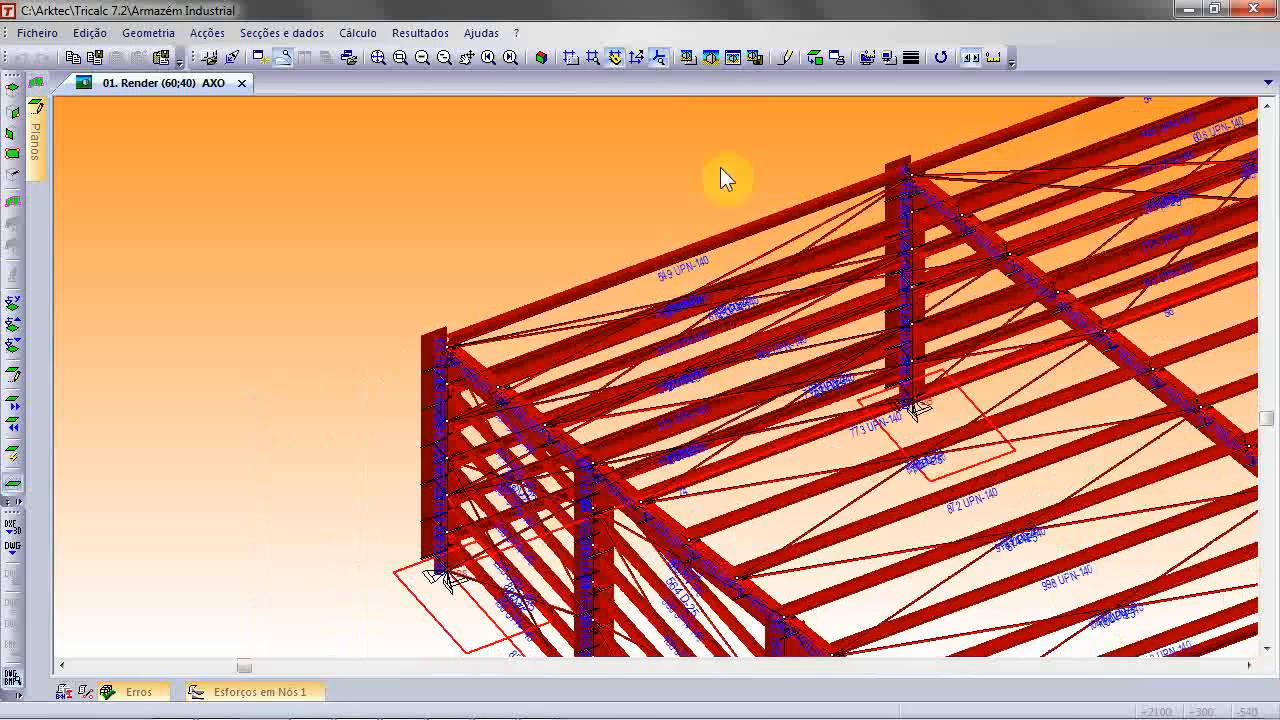
left_click(735, 64)
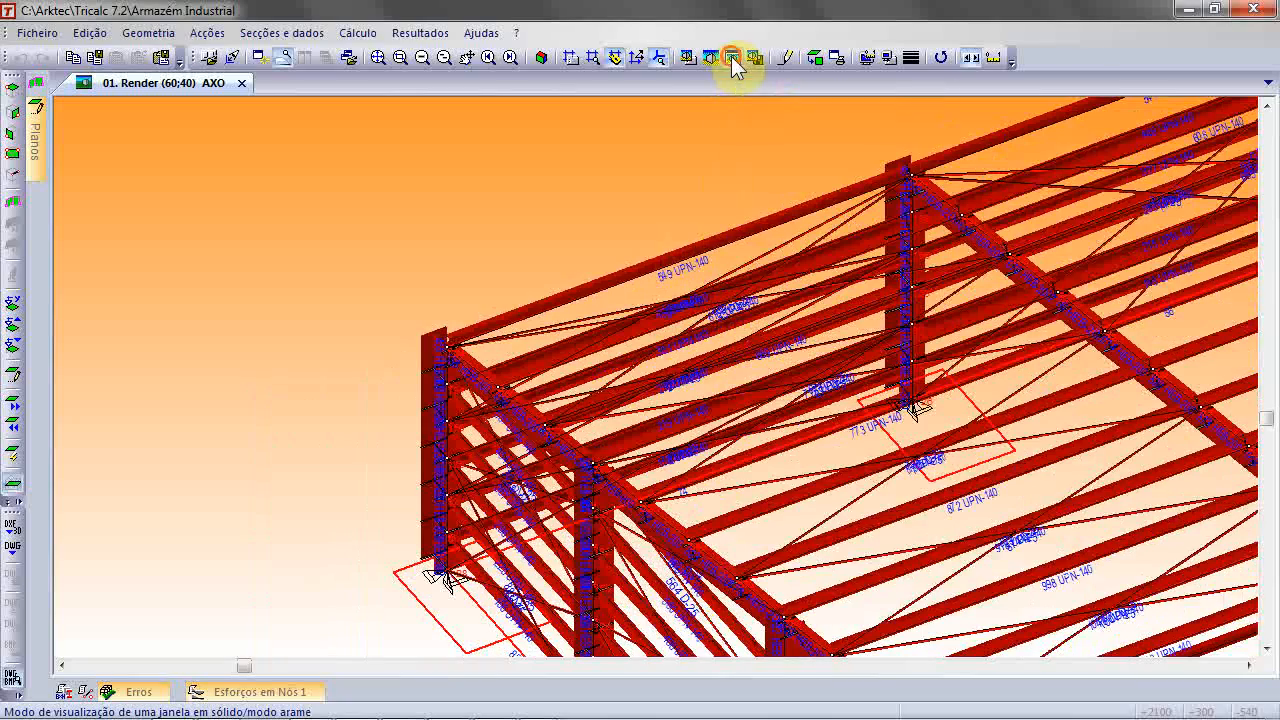
scroll(665, 325, "up", 4)
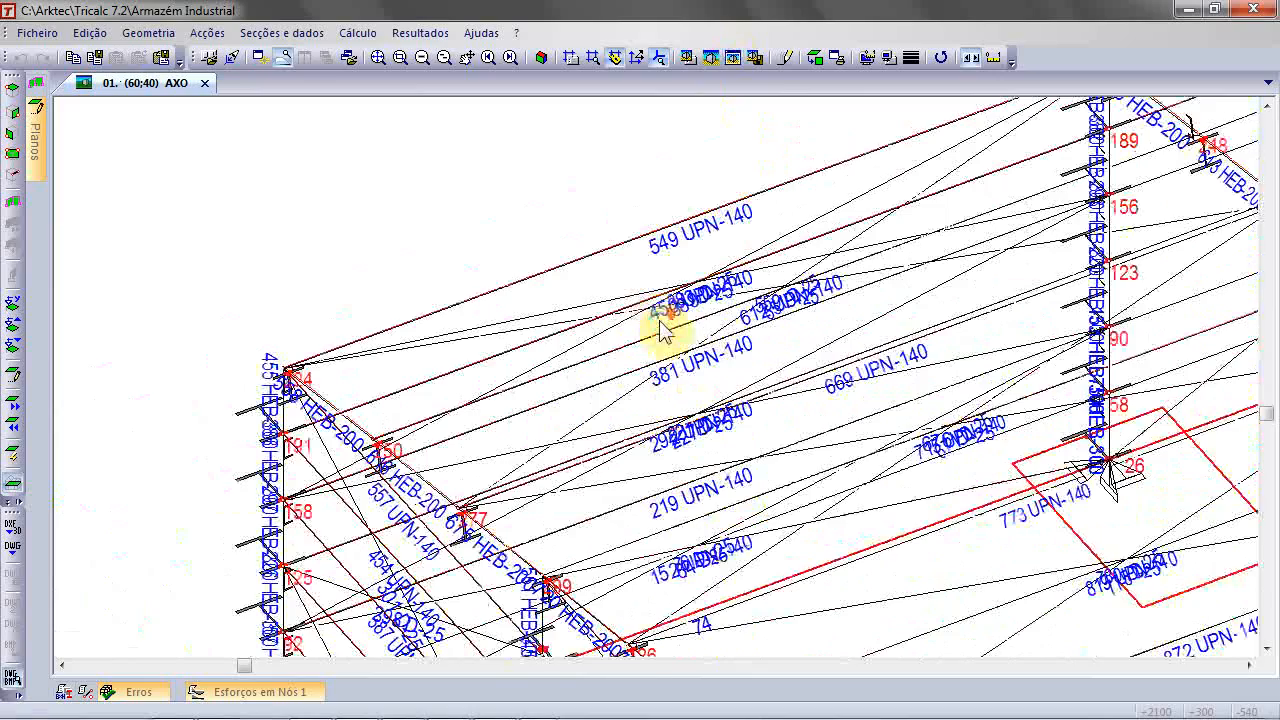
scroll(663, 322, "down", 4)
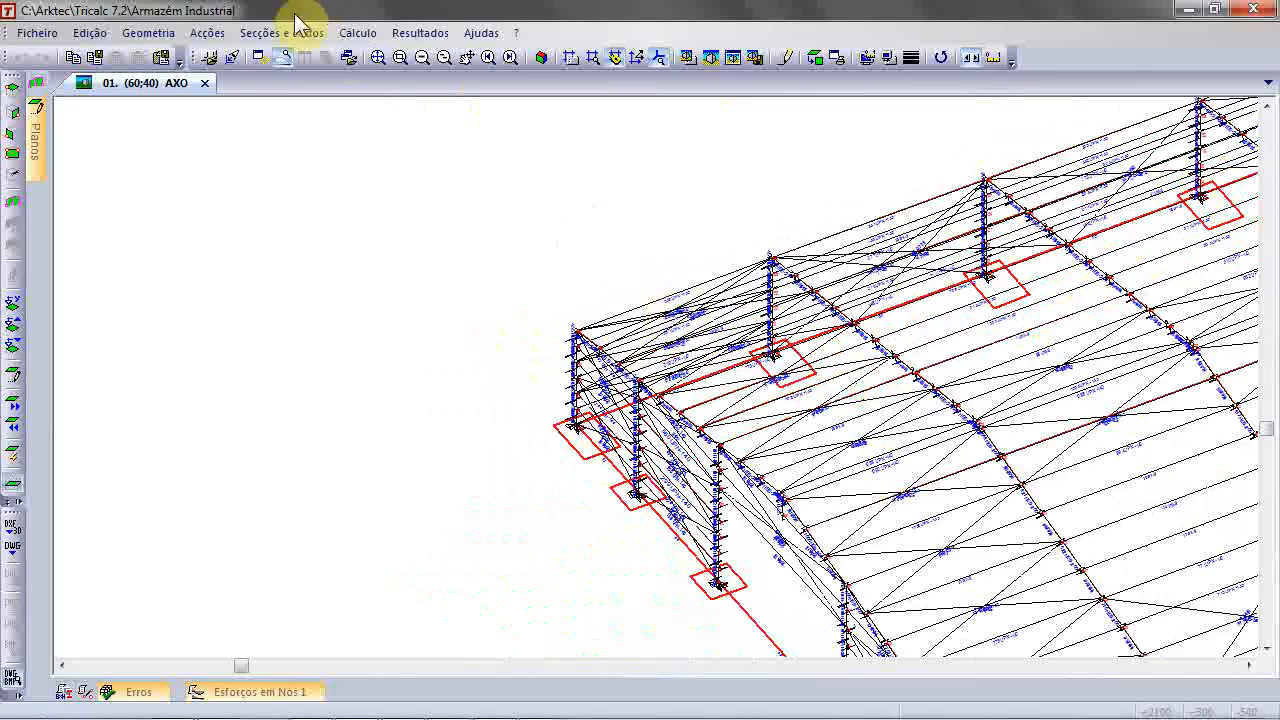
Step: Centre the warehouse, enlarge its middle bays in wireframe, and return the display to solid render
left_click(379, 57)
scroll(450, 380, "up", 3)
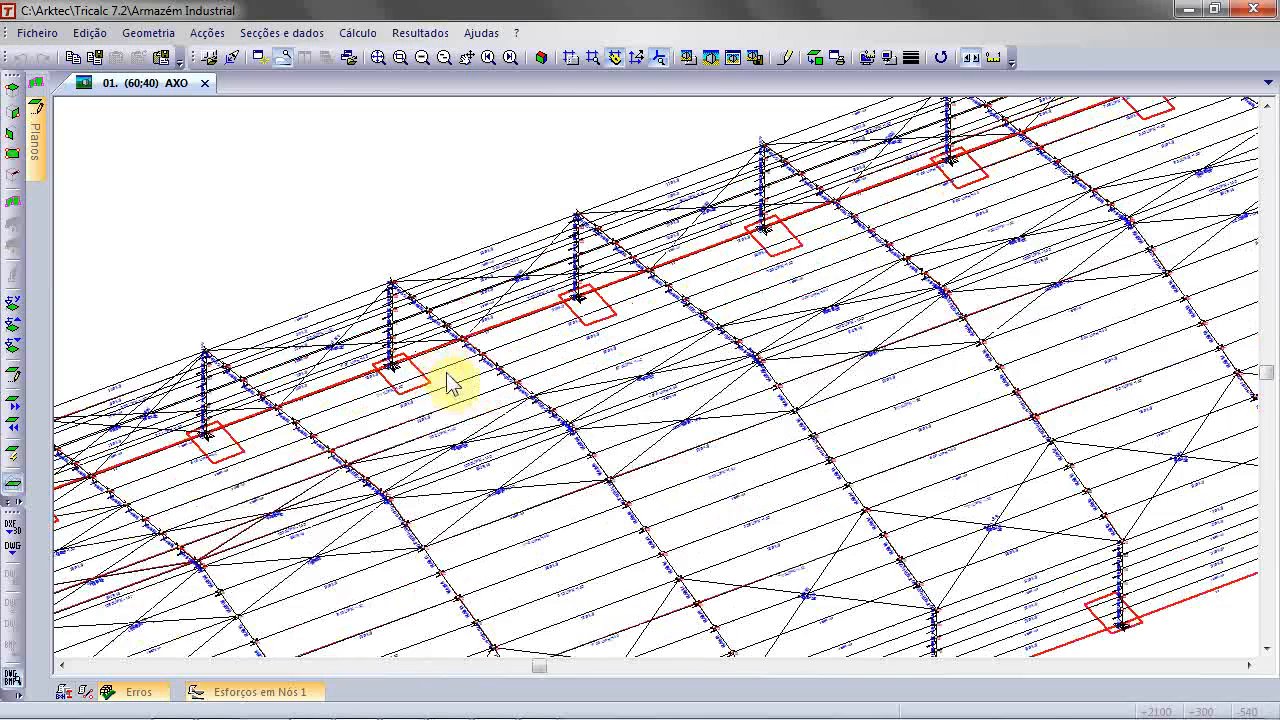
left_click(734, 58)
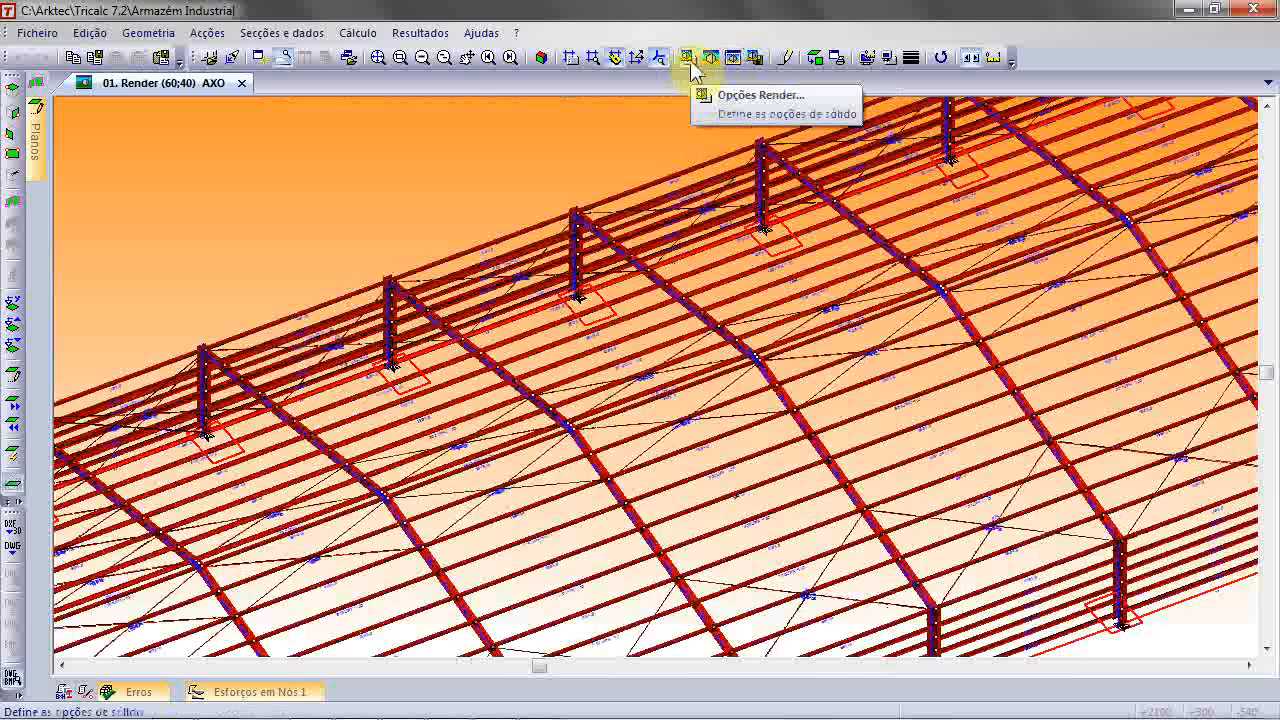
Step: Turn off the wireframe overlay (Desenhar modelo arame) in the render options
left_click(690, 60)
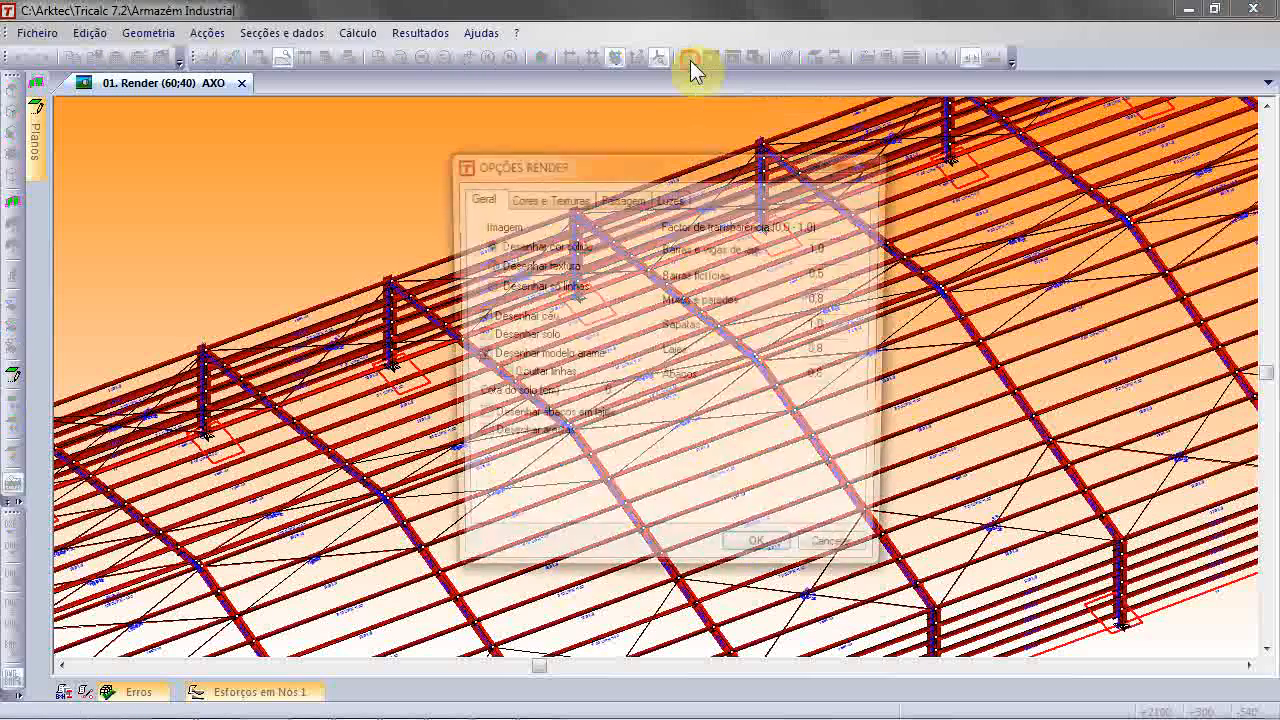
left_click(508, 358)
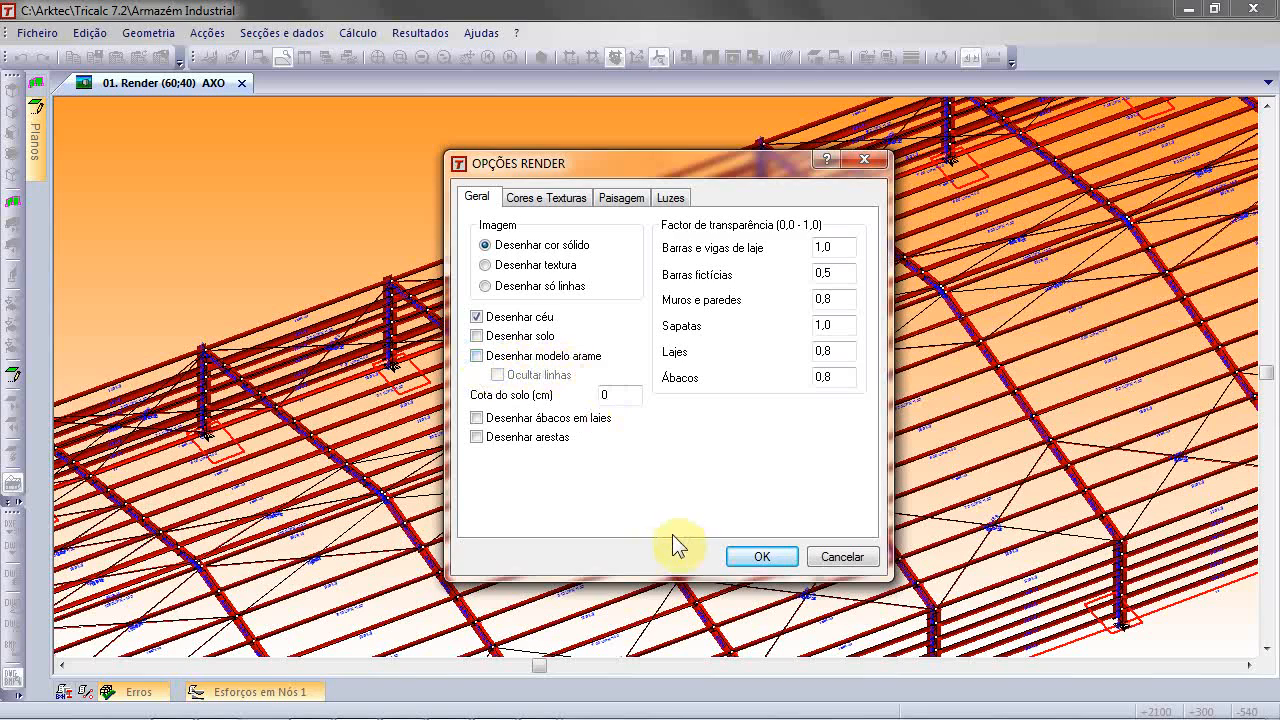
left_click(763, 560)
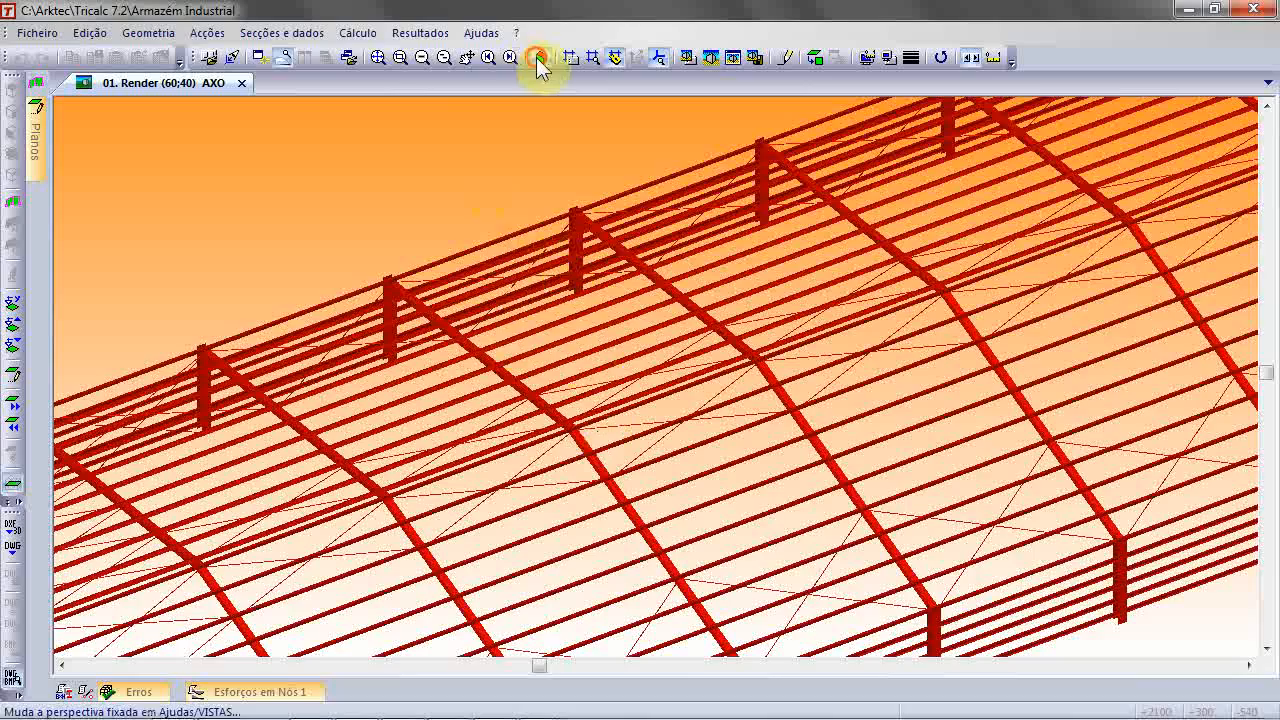
Step: Inspect the rendered doorway gable up close with a zoom window from the default view, finishing with the whole warehouse centred
left_click(540, 59)
left_click(399, 60)
left_click(194, 374)
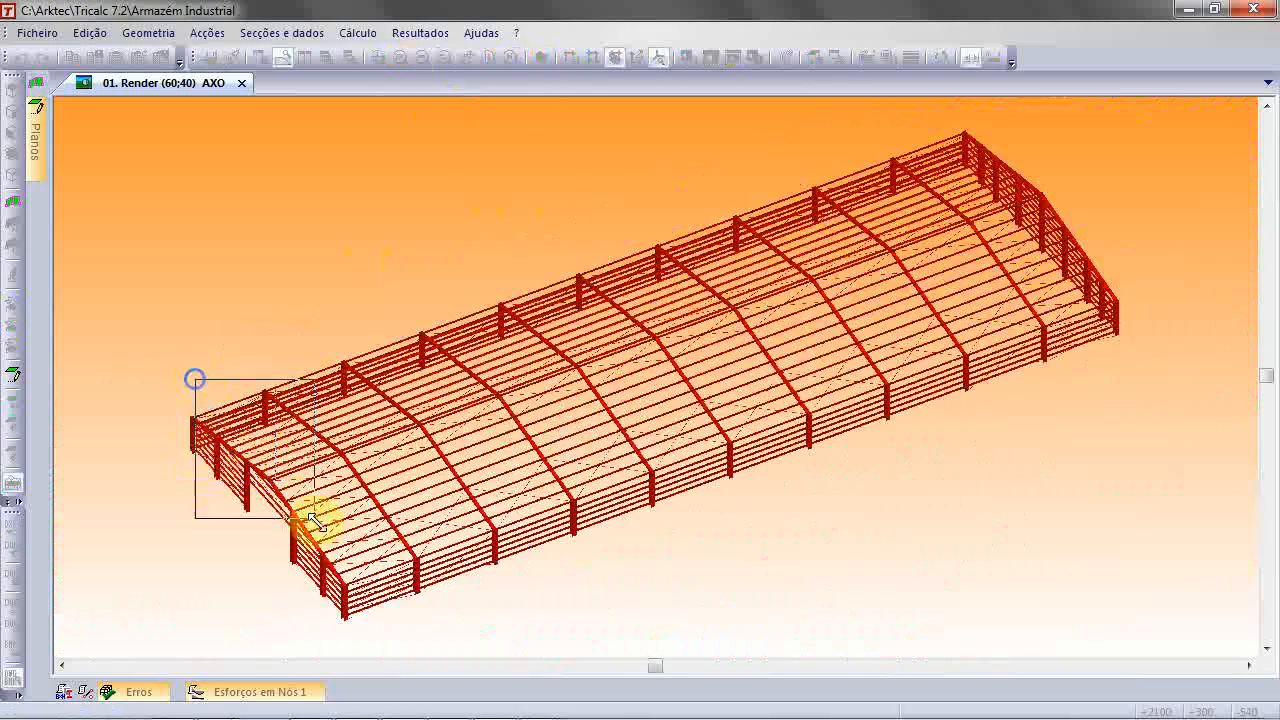
left_click(342, 537)
scroll(540, 395, "up", 3)
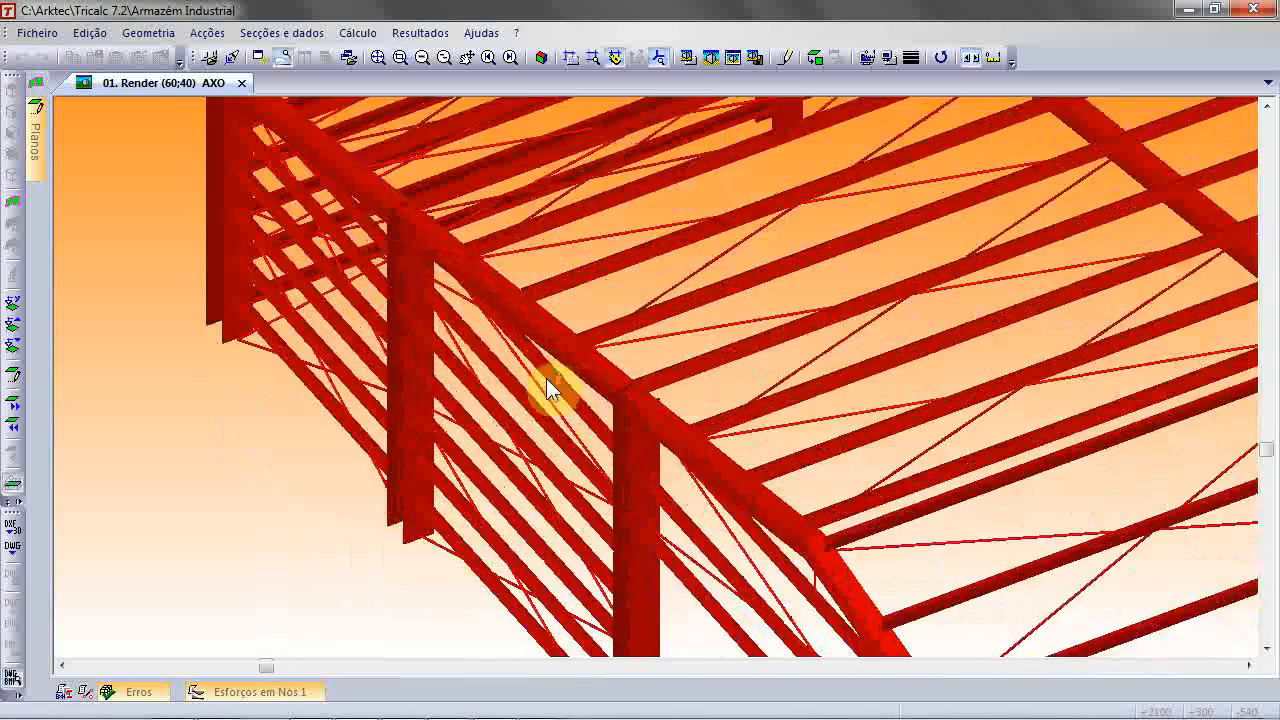
scroll(547, 382, "down", 3)
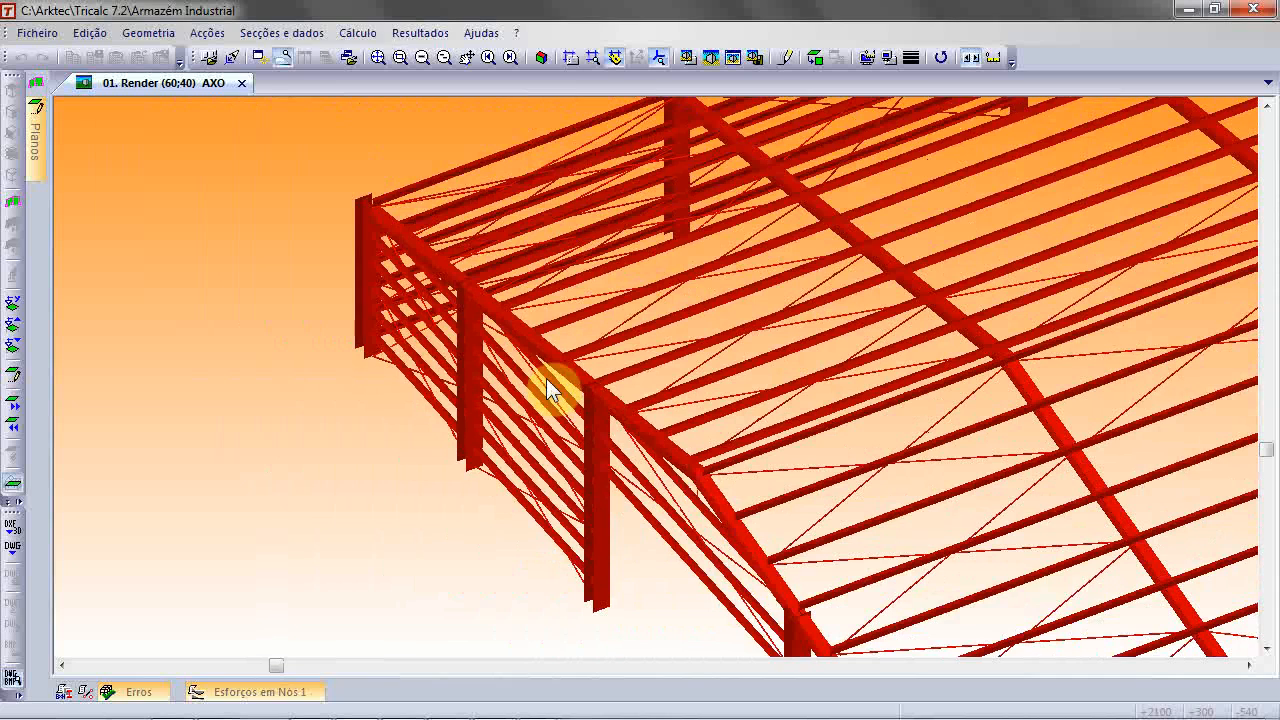
left_click(377, 57)
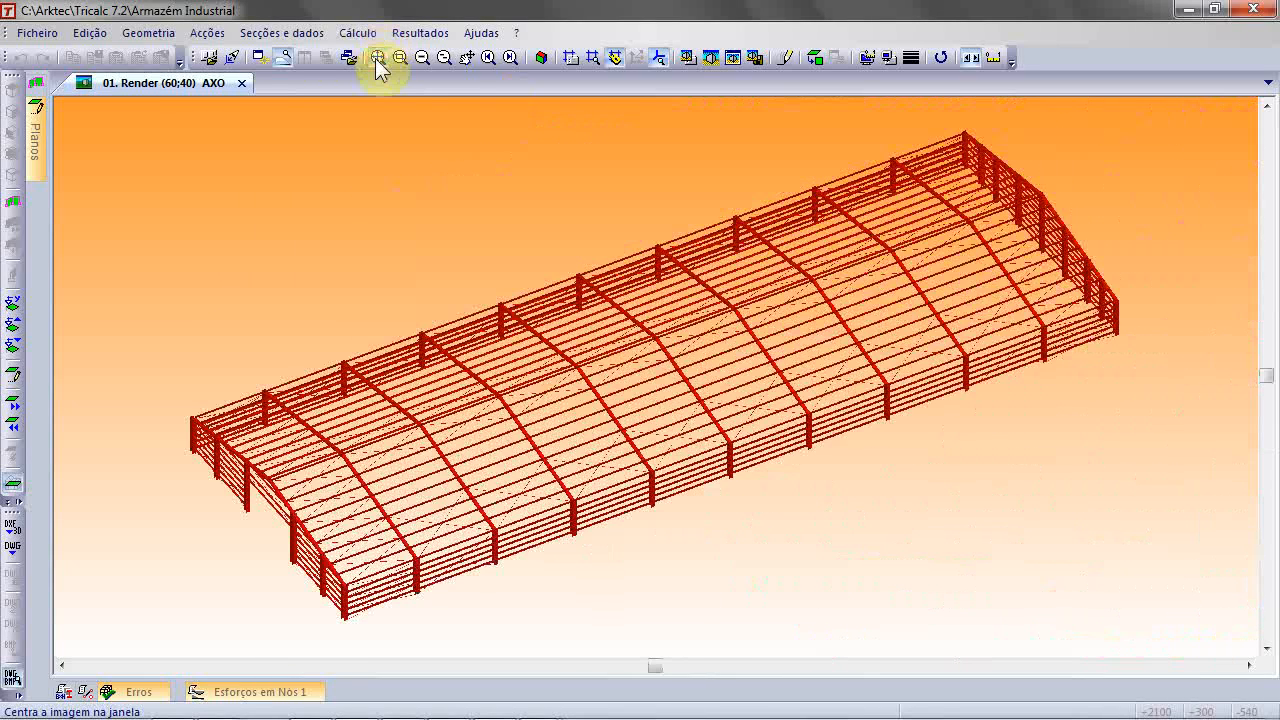
Step: Review the transparency factors for fictitious bars, walls, slabs and Ábacos in the render options, then close the dialog
left_click(688, 60)
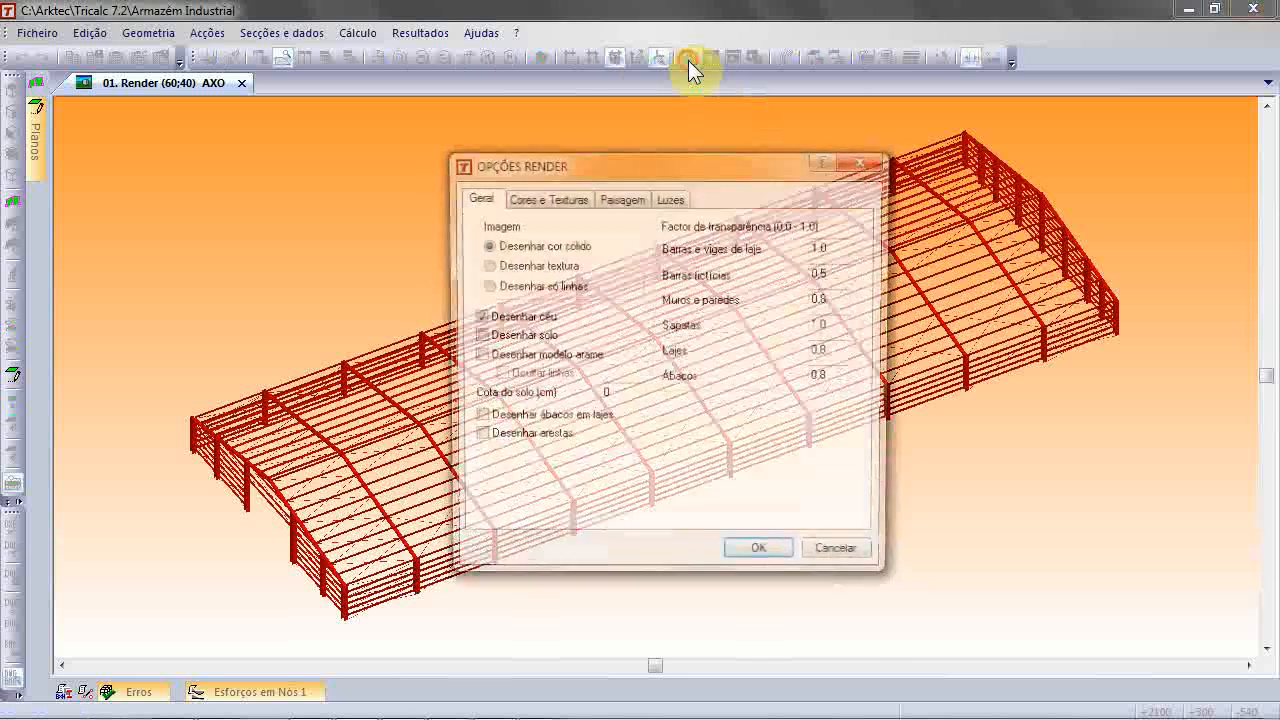
double_click(834, 350)
double_click(829, 376)
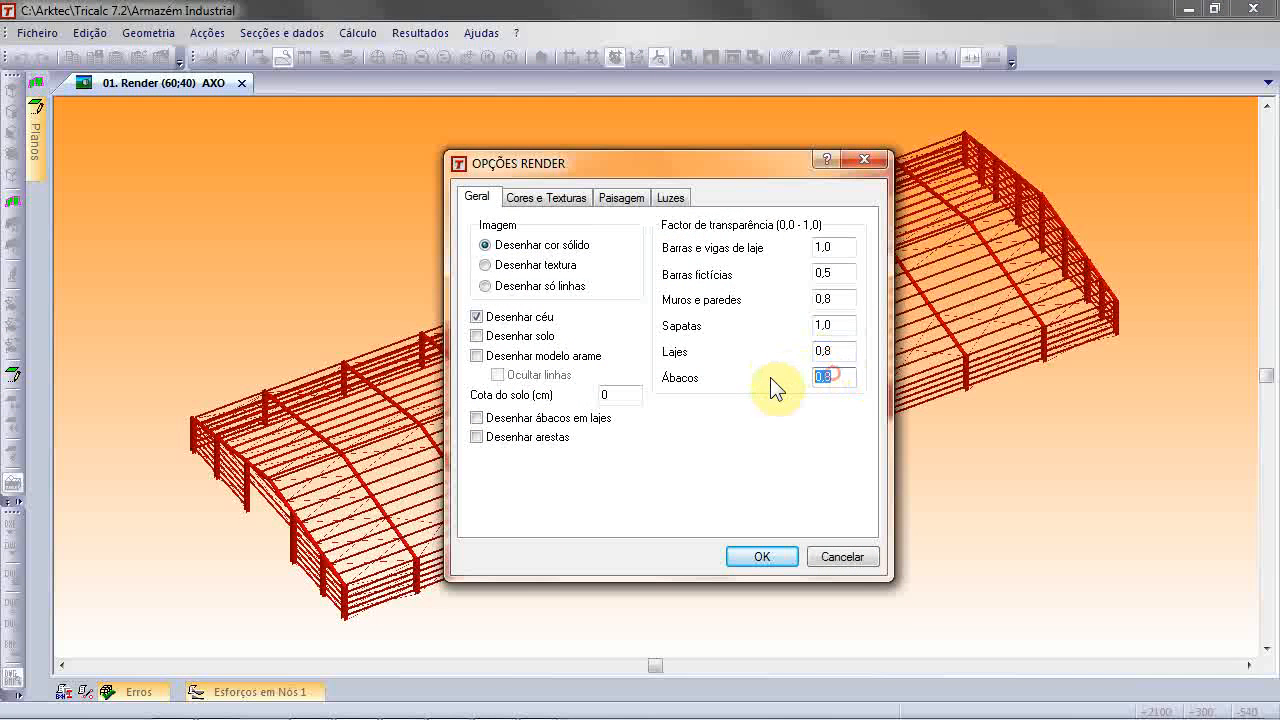
double_click(838, 297)
left_click(836, 270)
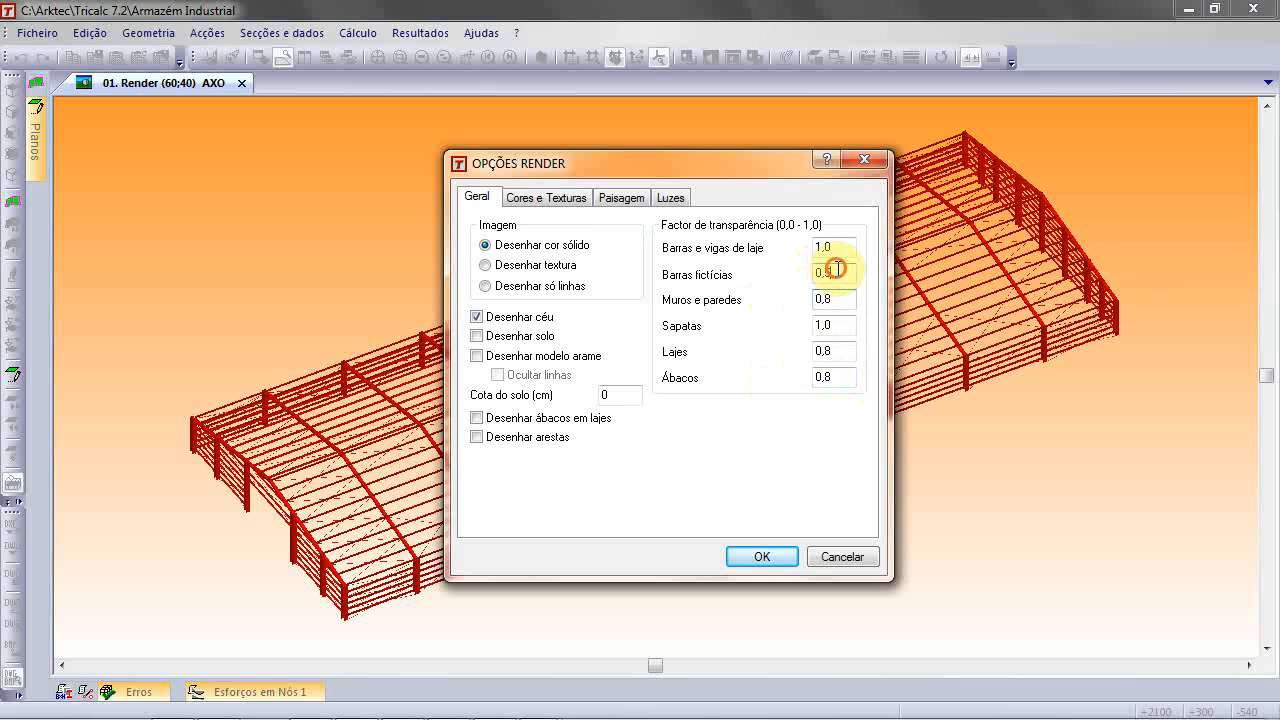
left_click(836, 269)
double_click(847, 300)
double_click(832, 349)
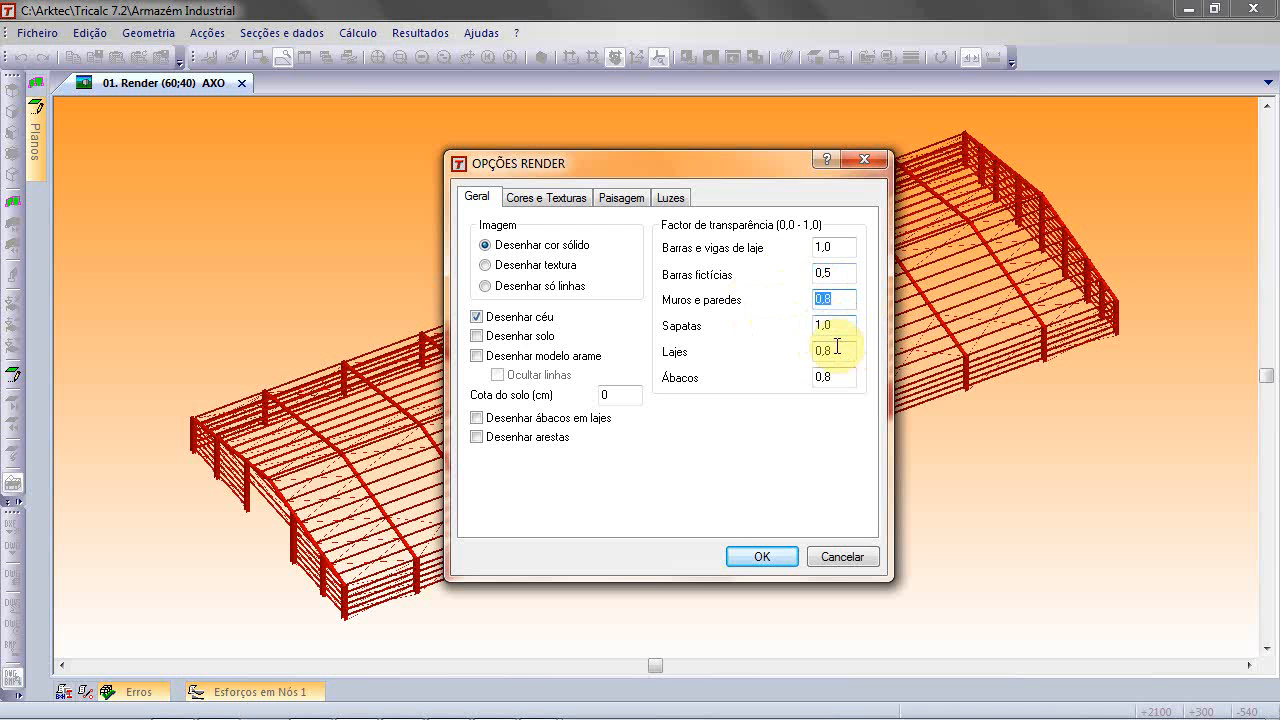
double_click(838, 379)
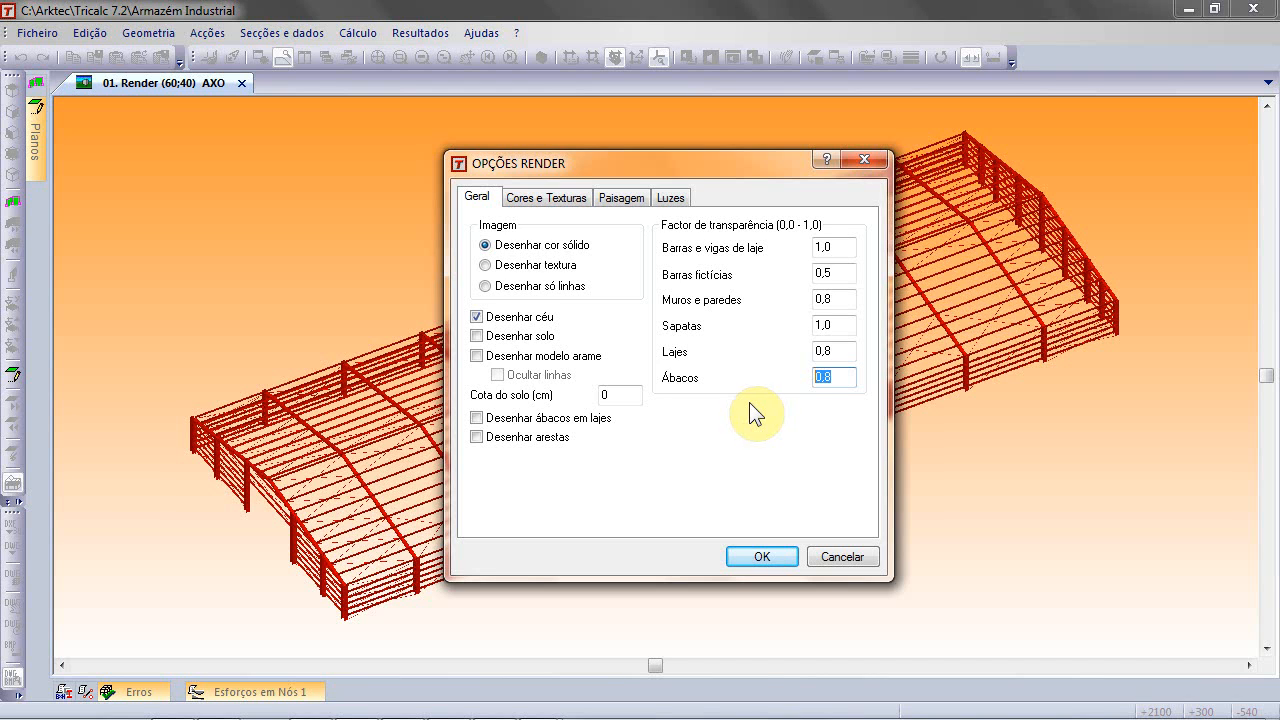
double_click(838, 350)
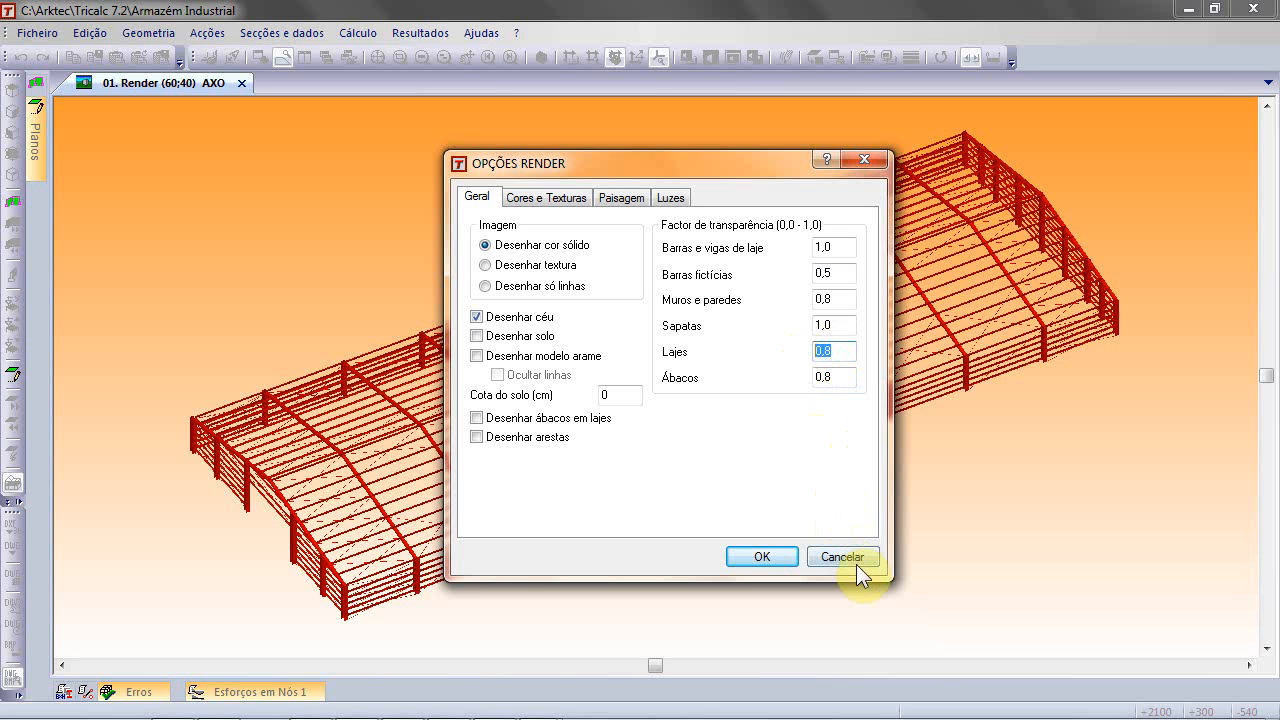
left_click(784, 557)
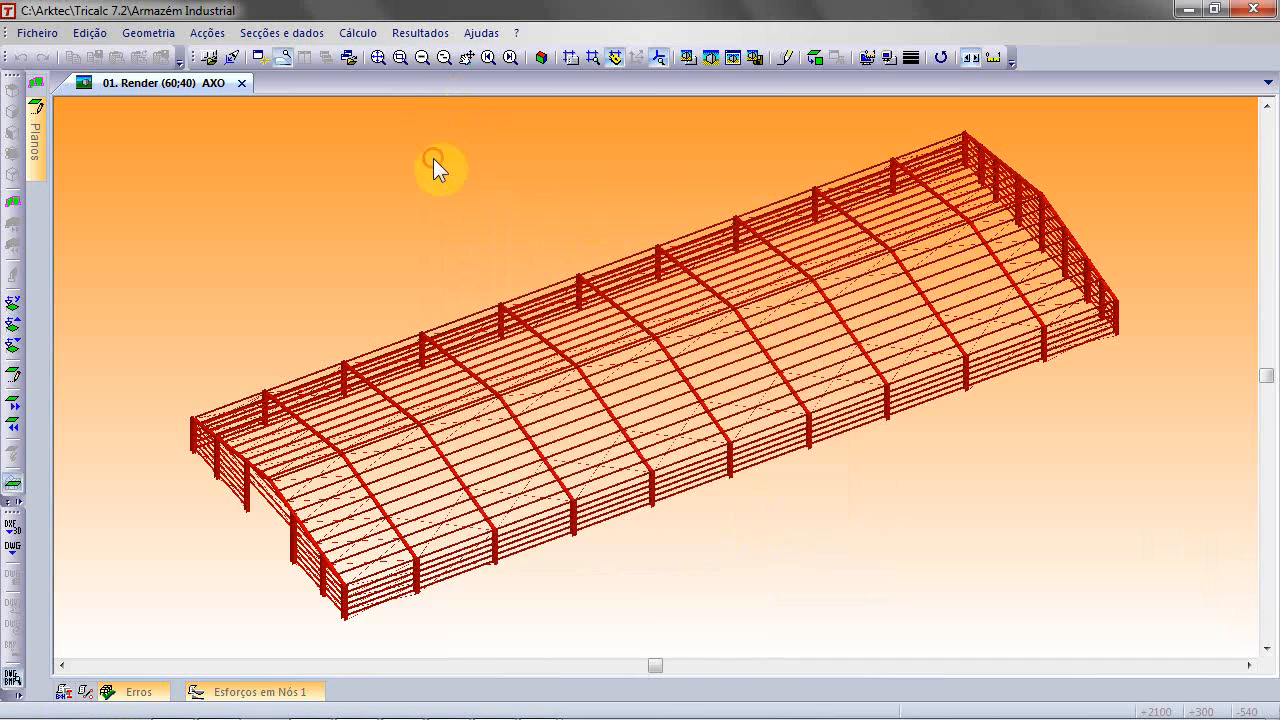
Step: Switch the whole warehouse to wireframe display and redraw the screen
left_click(734, 58)
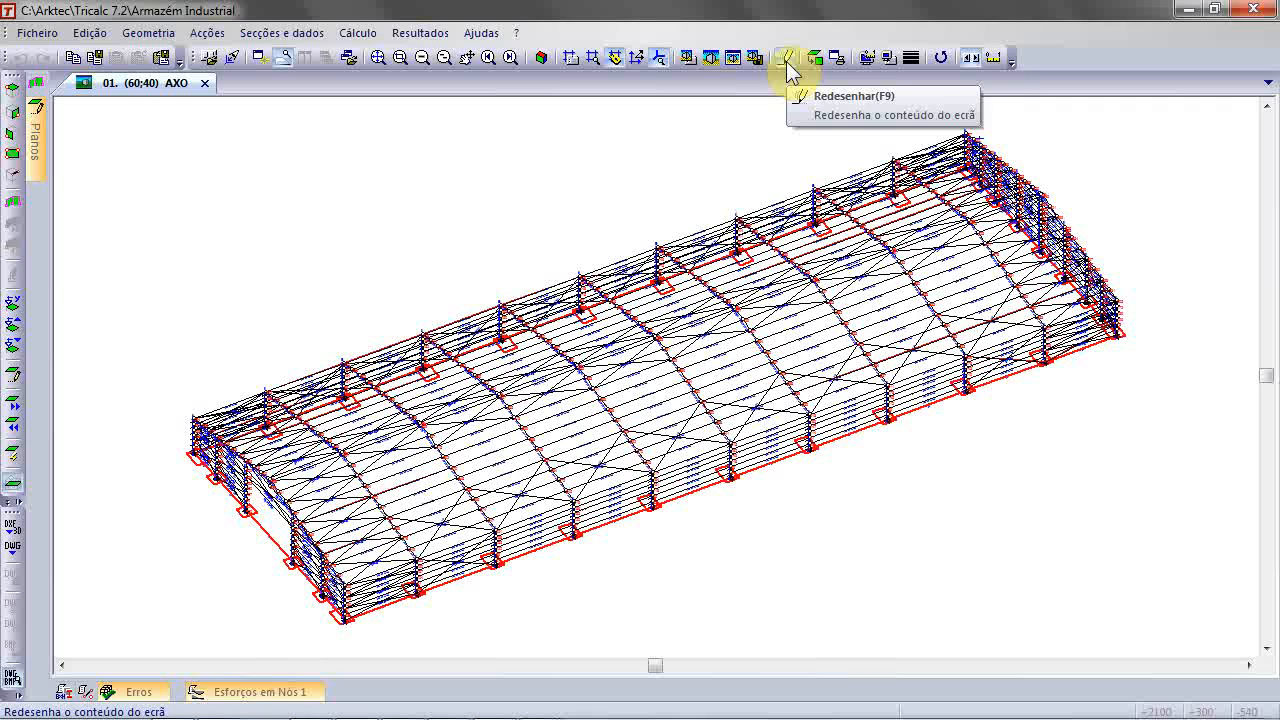
left_click(787, 60)
left_click(787, 60)
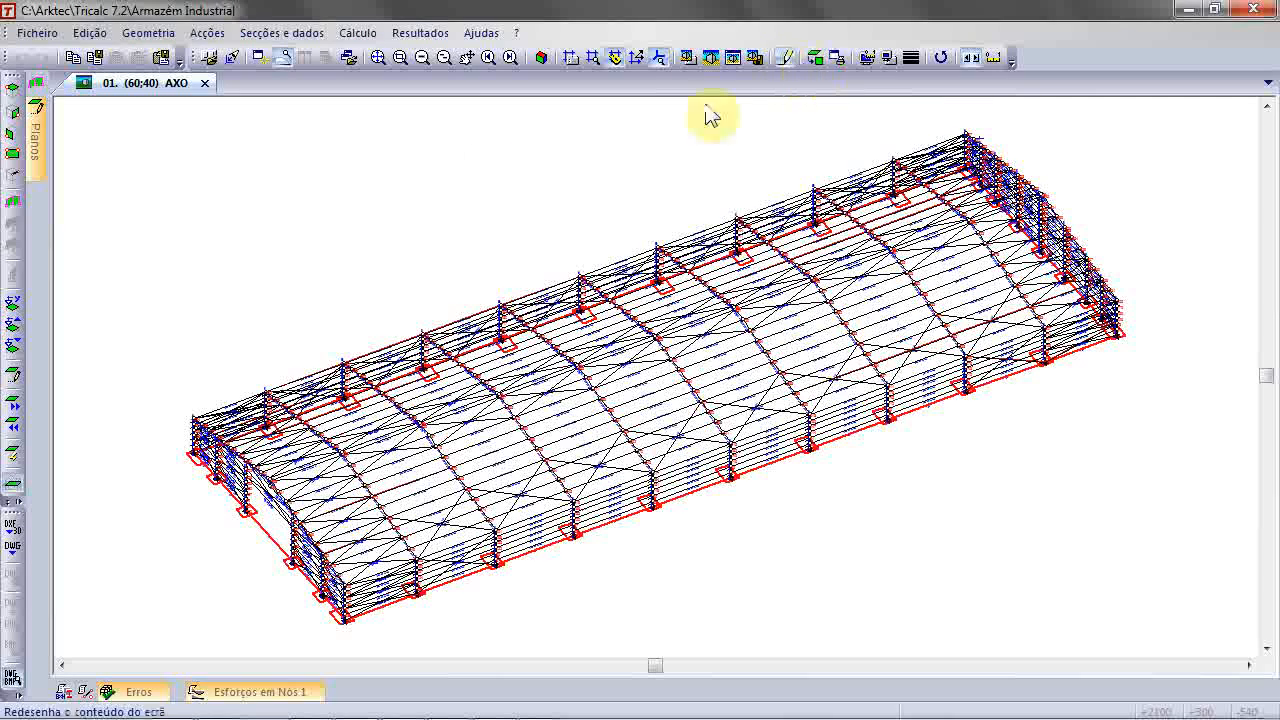
Step: Isolate roof plane PLAN0001 and lay it flat against the screen with Rebater
left_click(38, 150)
left_click(110, 466)
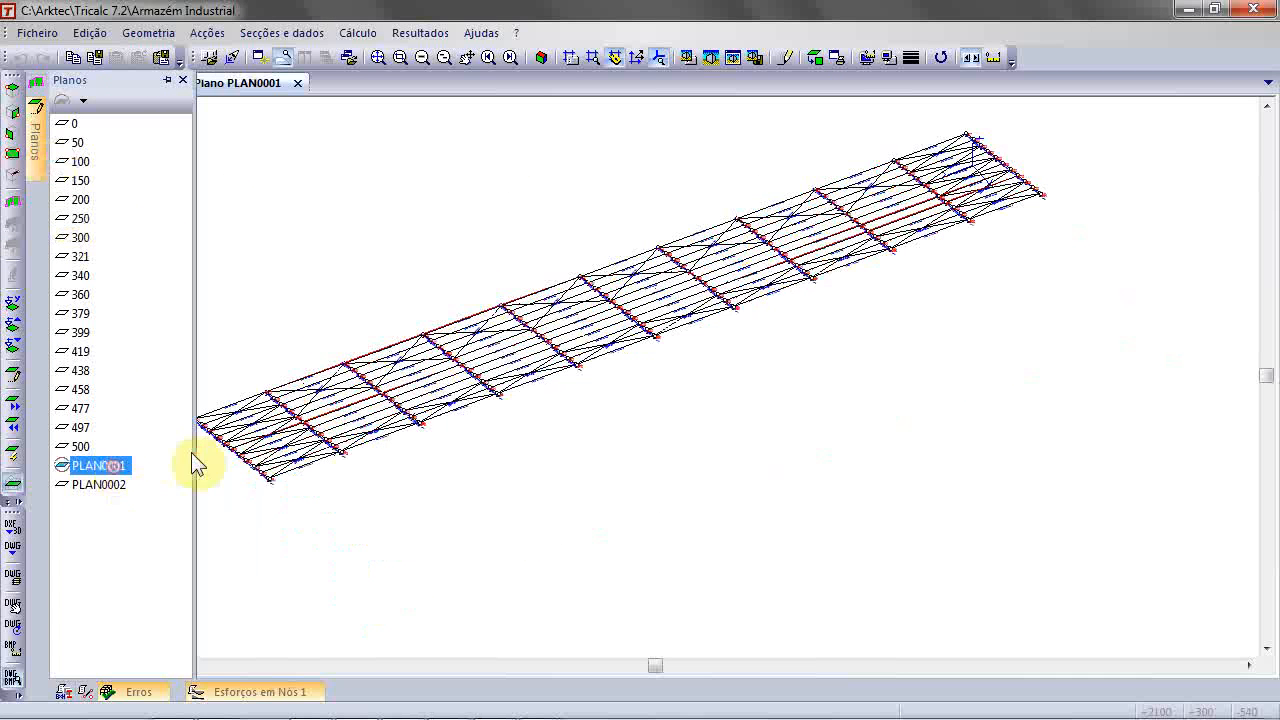
left_click(821, 63)
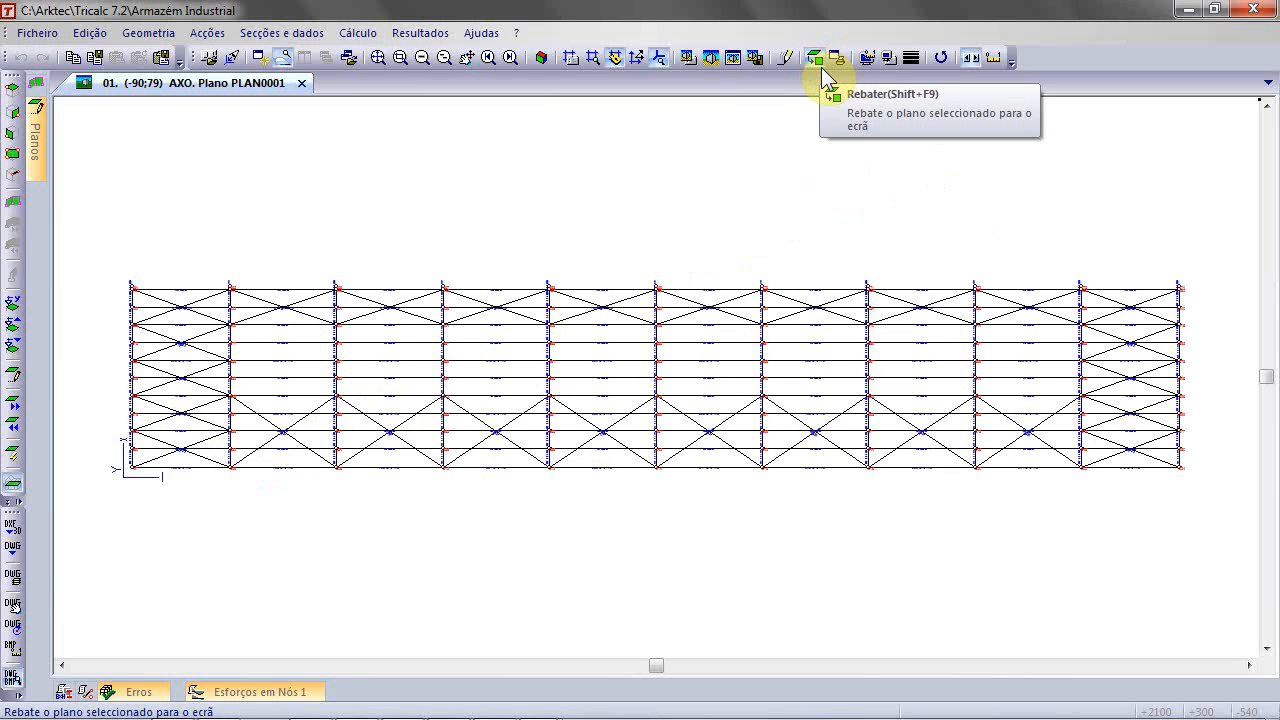
Step: Alternate plane PLAN0001 between the default perspective and the flattened Rebater view, finishing in the default view (60;40)
left_click(541, 59)
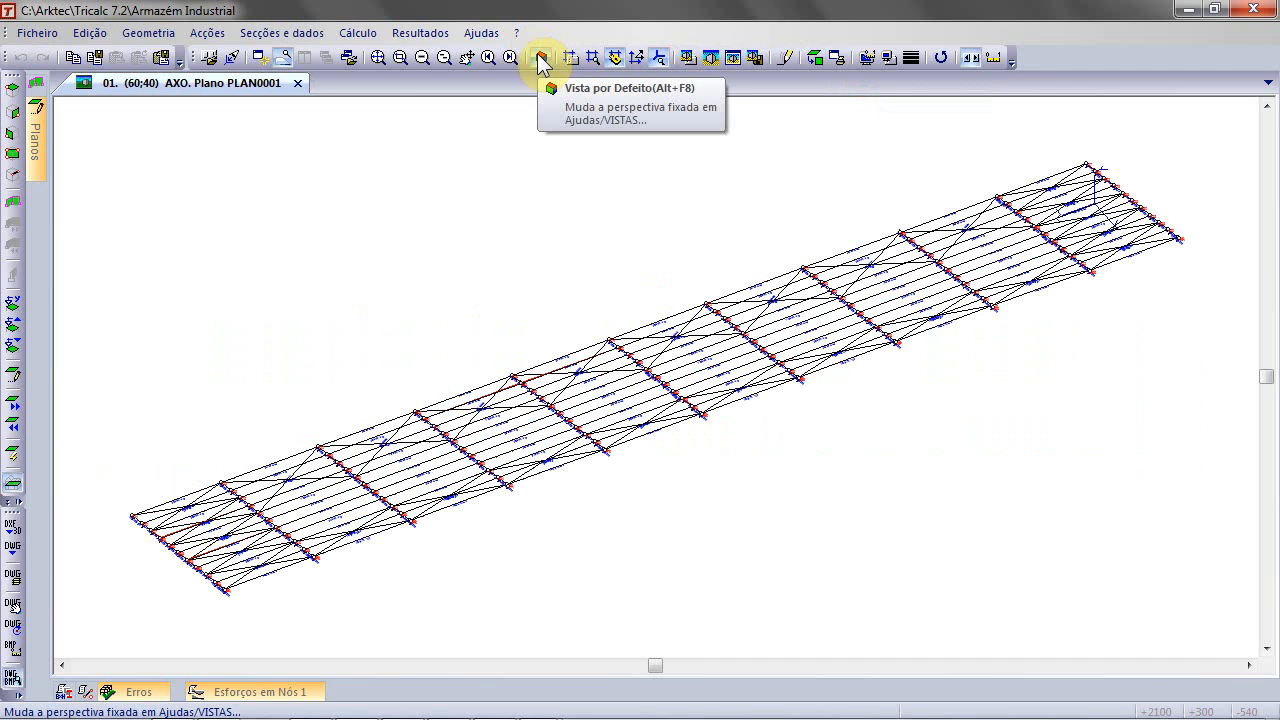
left_click(815, 57)
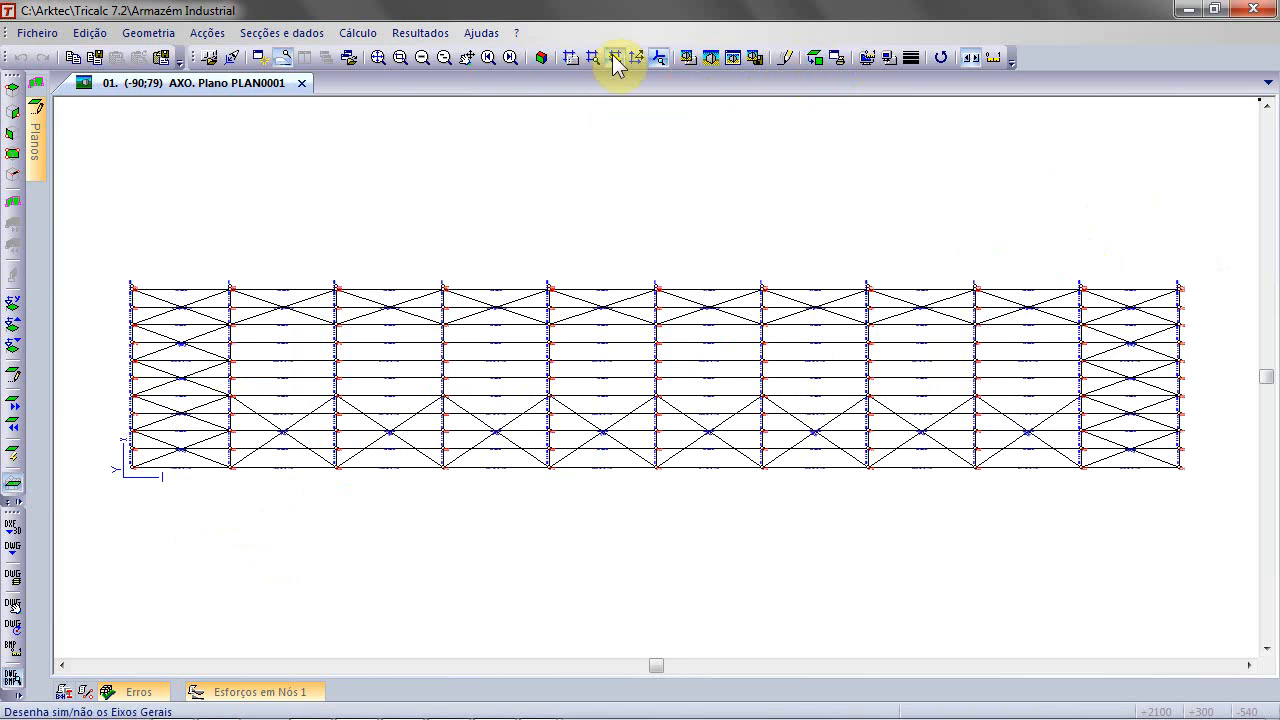
left_click(541, 59)
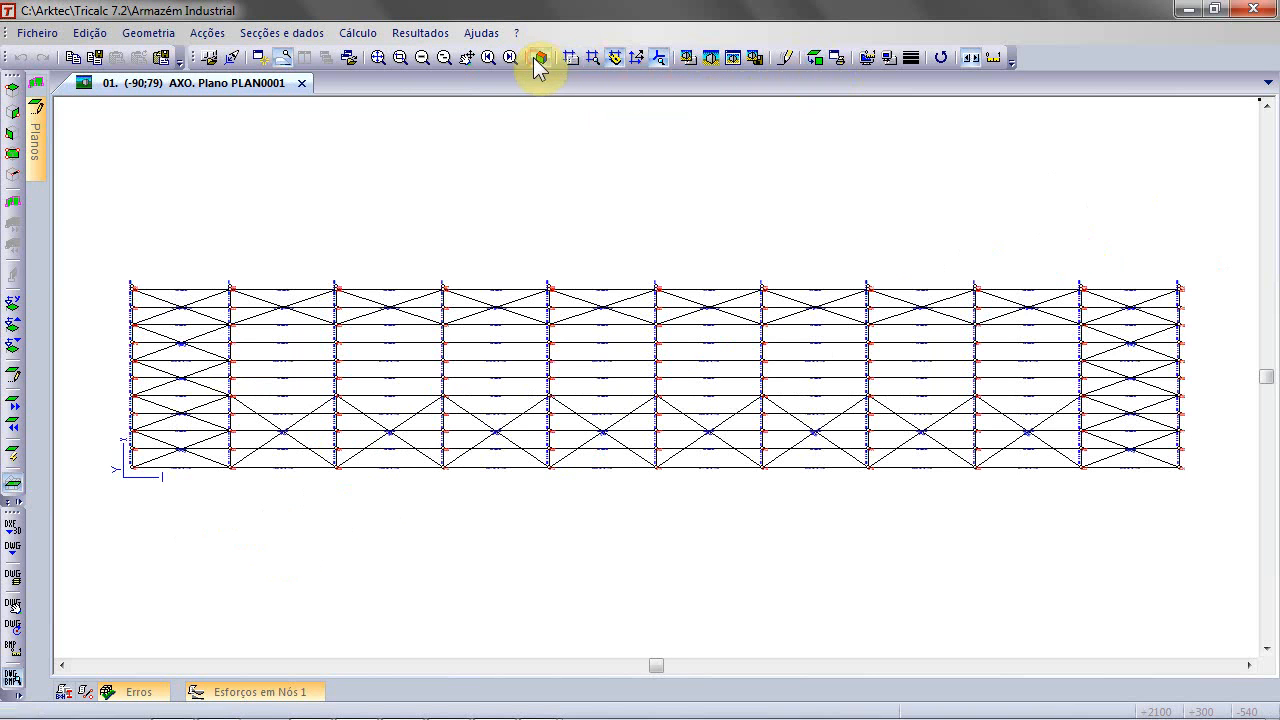
left_click(820, 58)
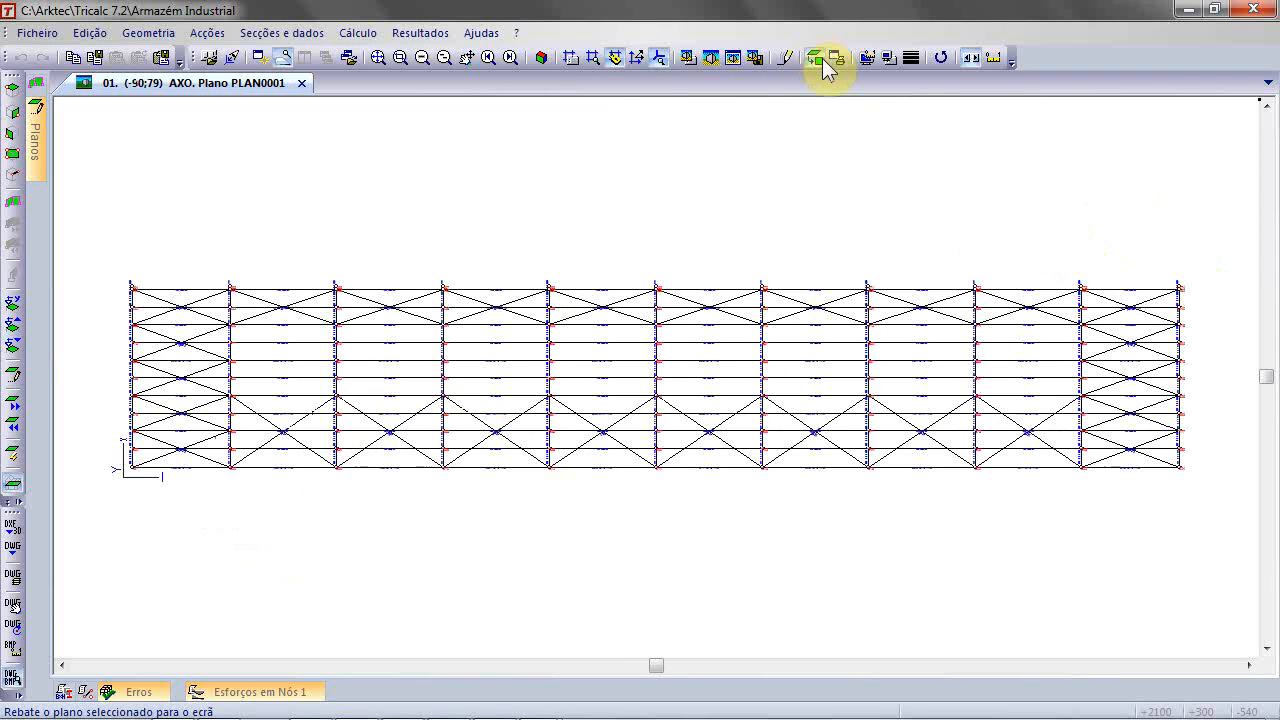
left_click(538, 60)
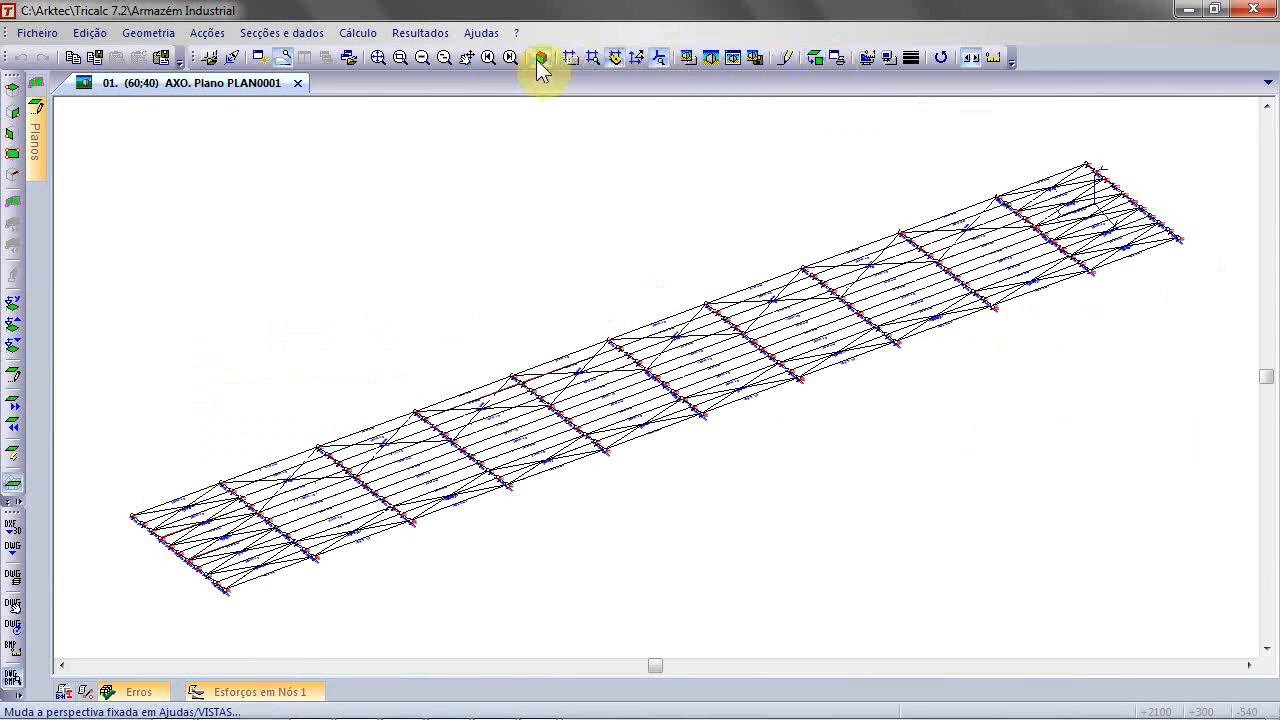
Step: Enlarge the middle bays of plane PLAN0001 with a zoom window to inspect the UPN-140 member labels
left_click(400, 57)
left_click(592, 238)
left_click(889, 434)
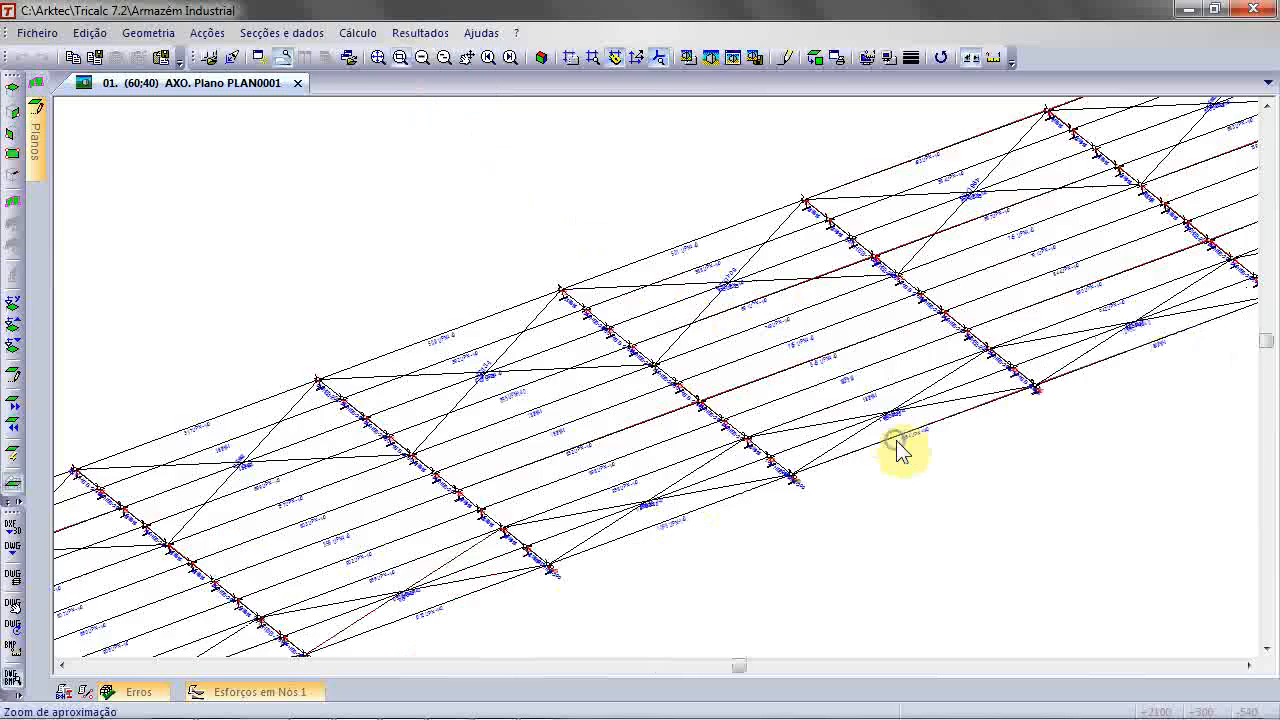
scroll(777, 337, "up", 1)
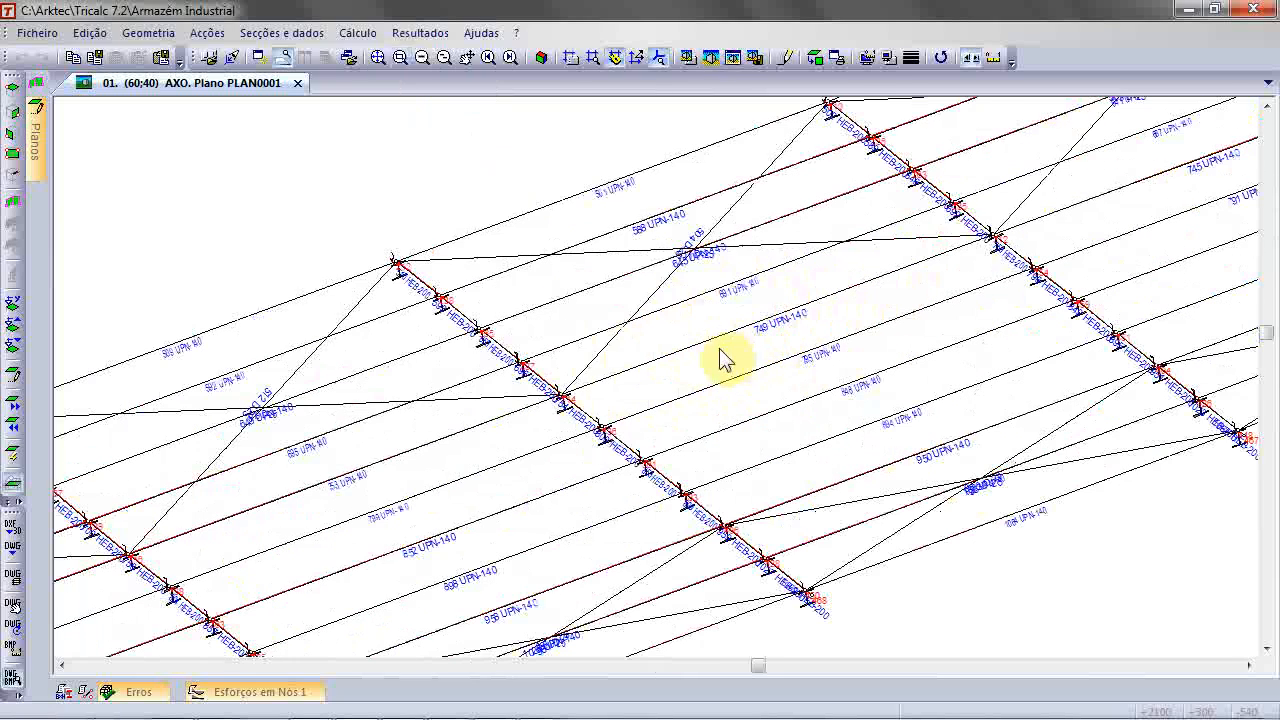
Step: Set the text height (Altura de Textos) to 35 cm in the graphics scale settings
left_click(994, 59)
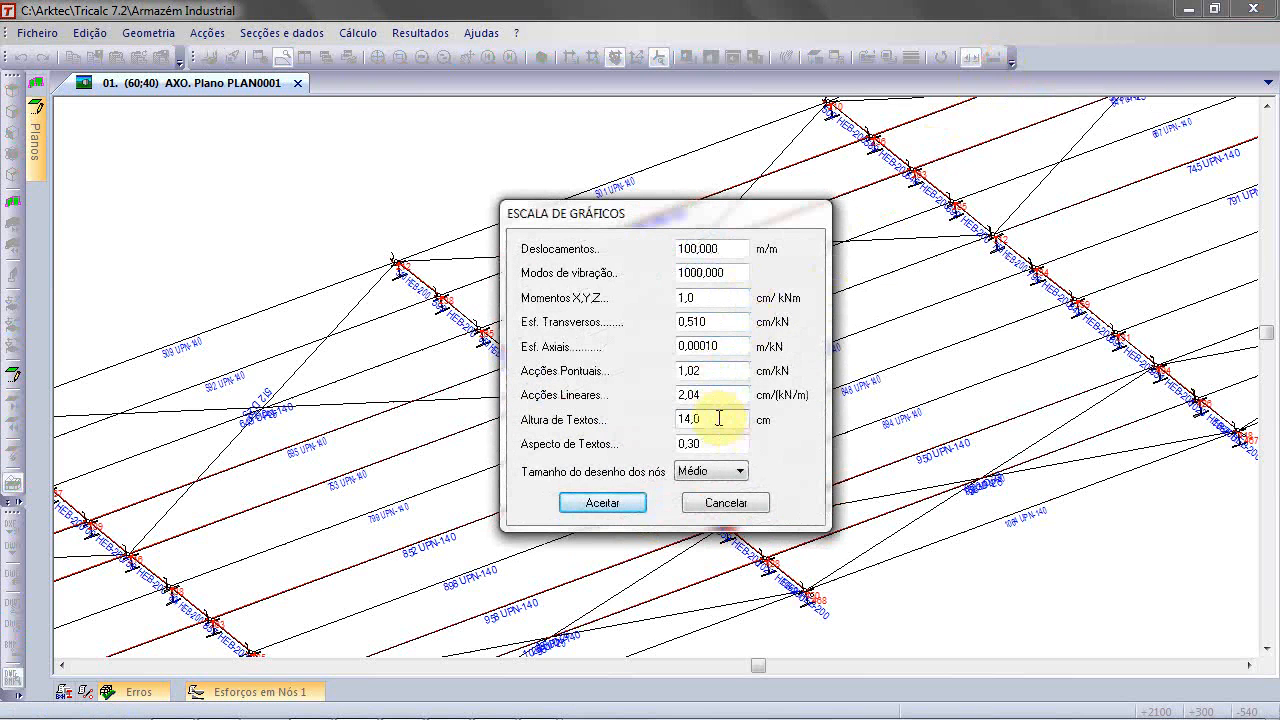
double_click(718, 419)
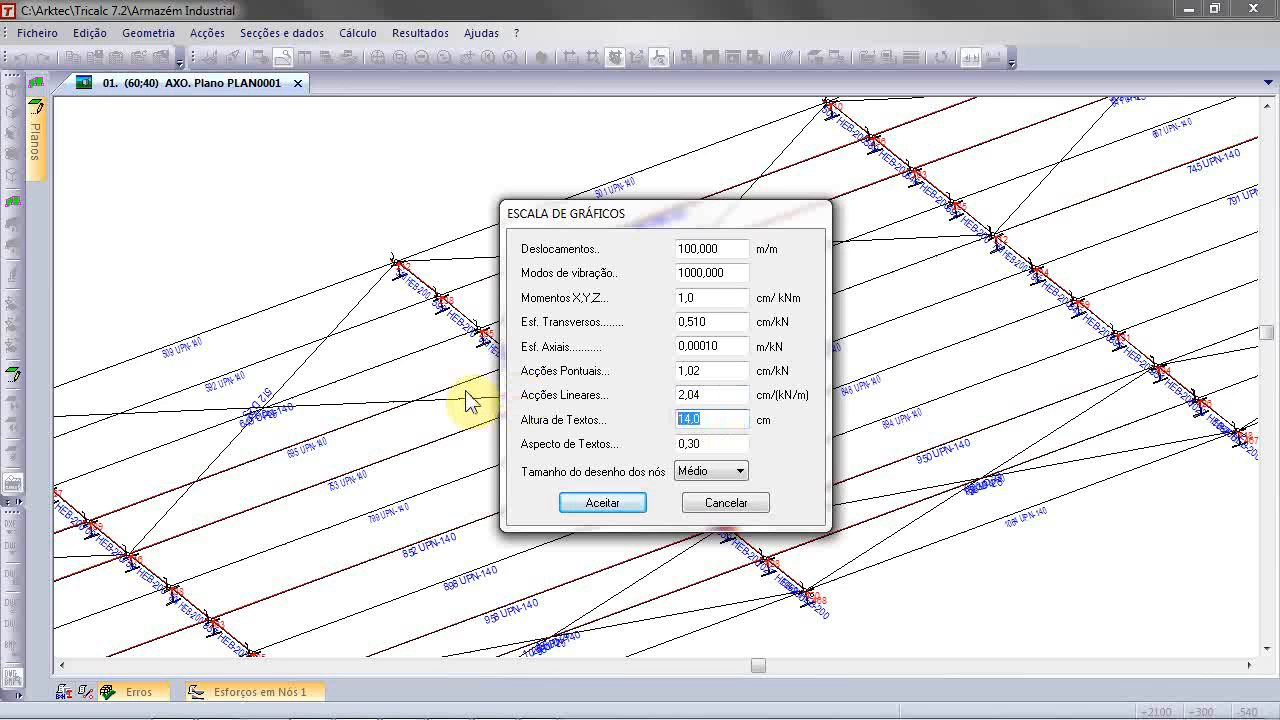
type("35")
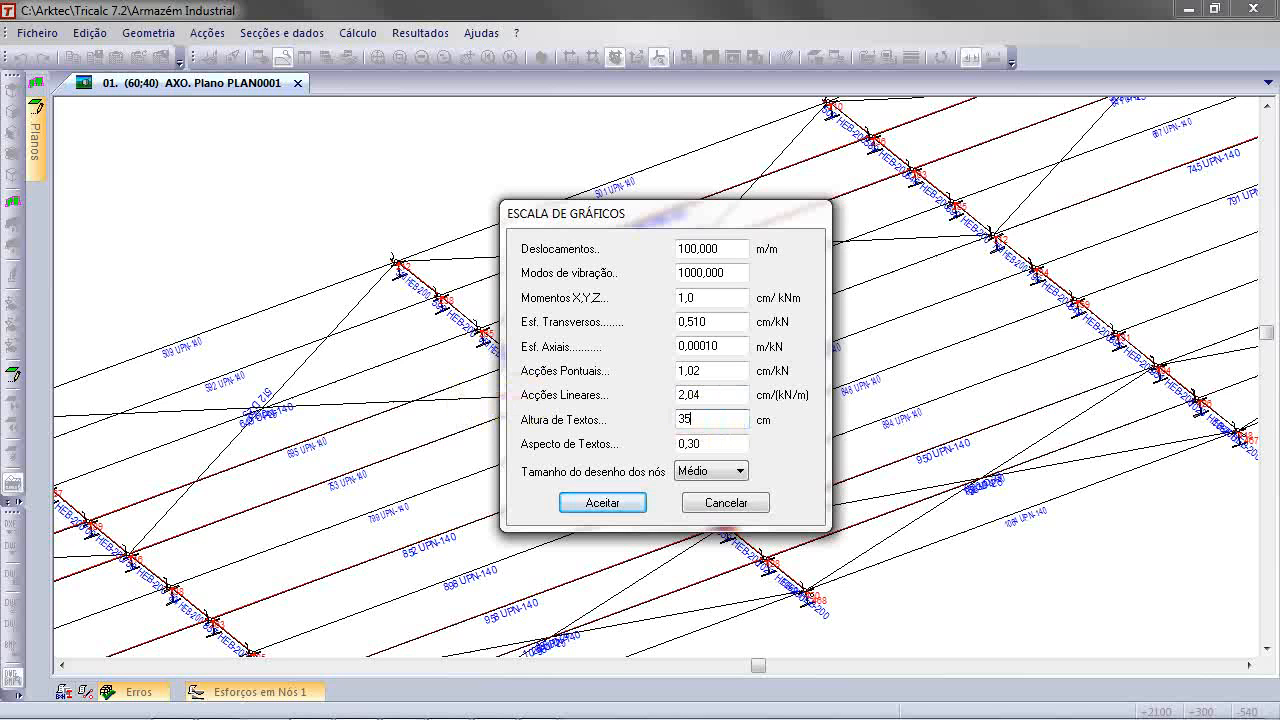
left_click(578, 503)
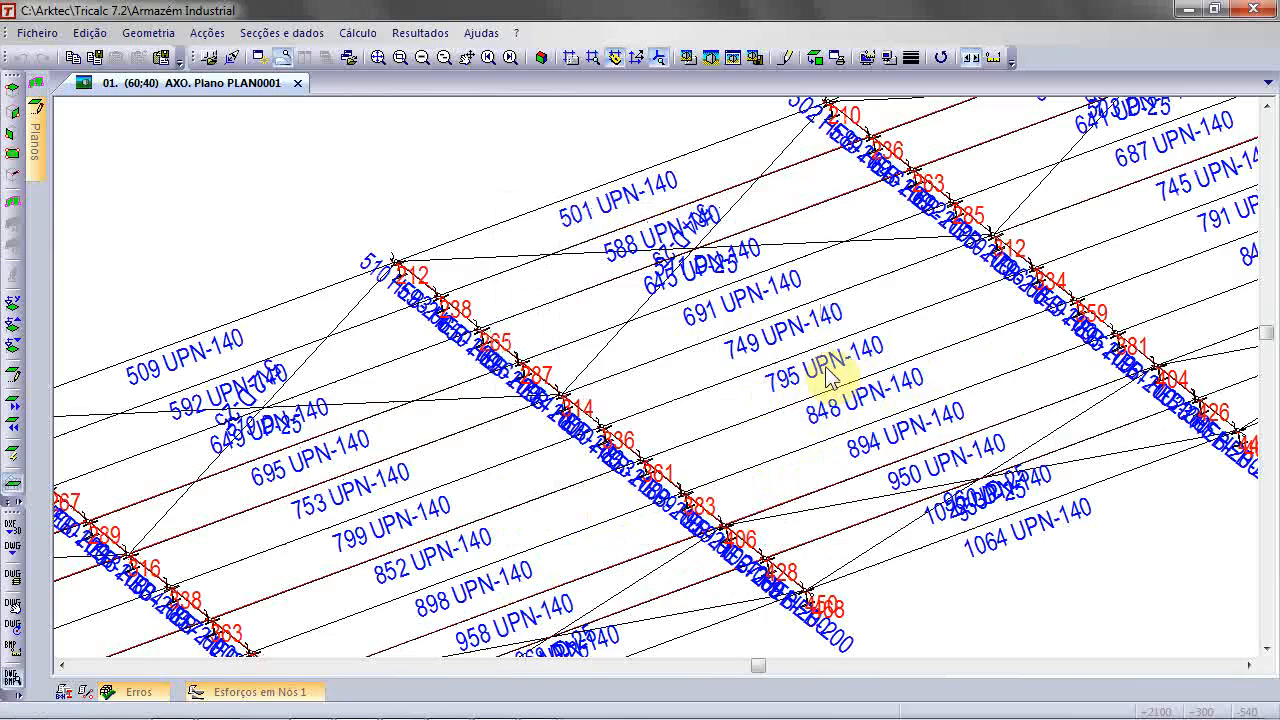
Step: Set the text height (Altura de Textos) to 14 cm in the graphics scale settings, leaving the other scales untouched
scroll(828, 372, "down", 2)
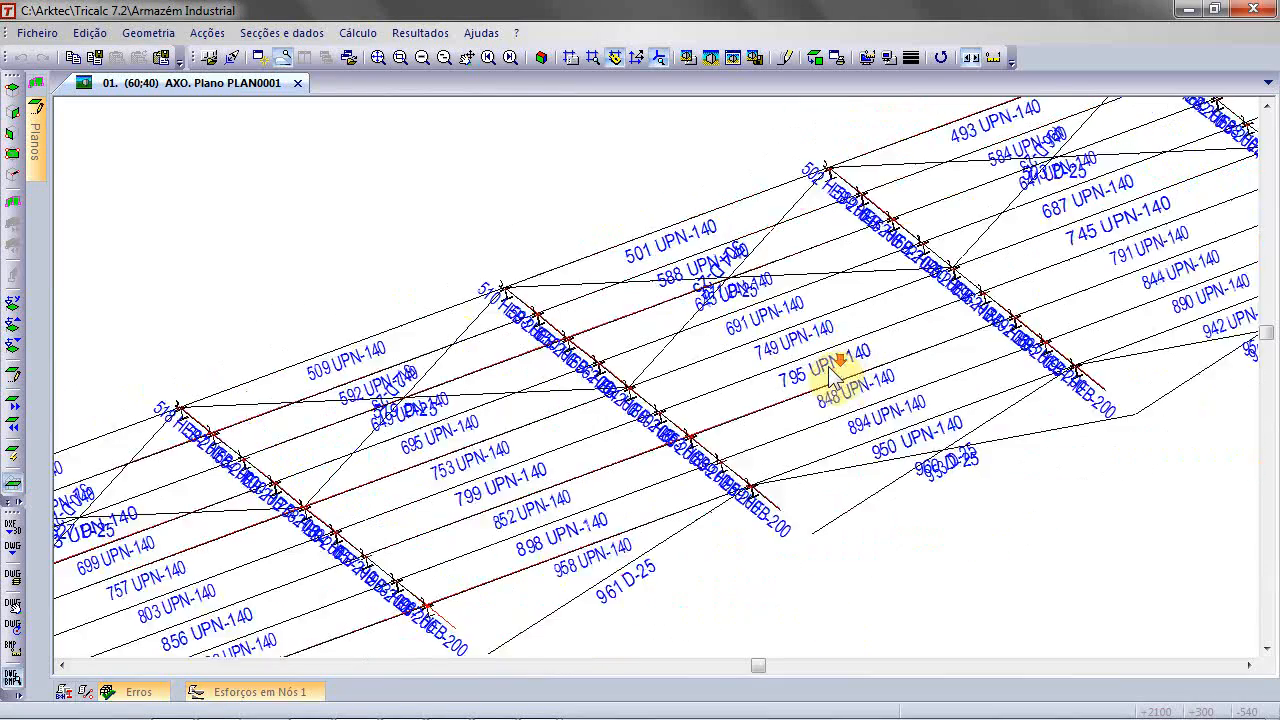
scroll(828, 368, "up", 2)
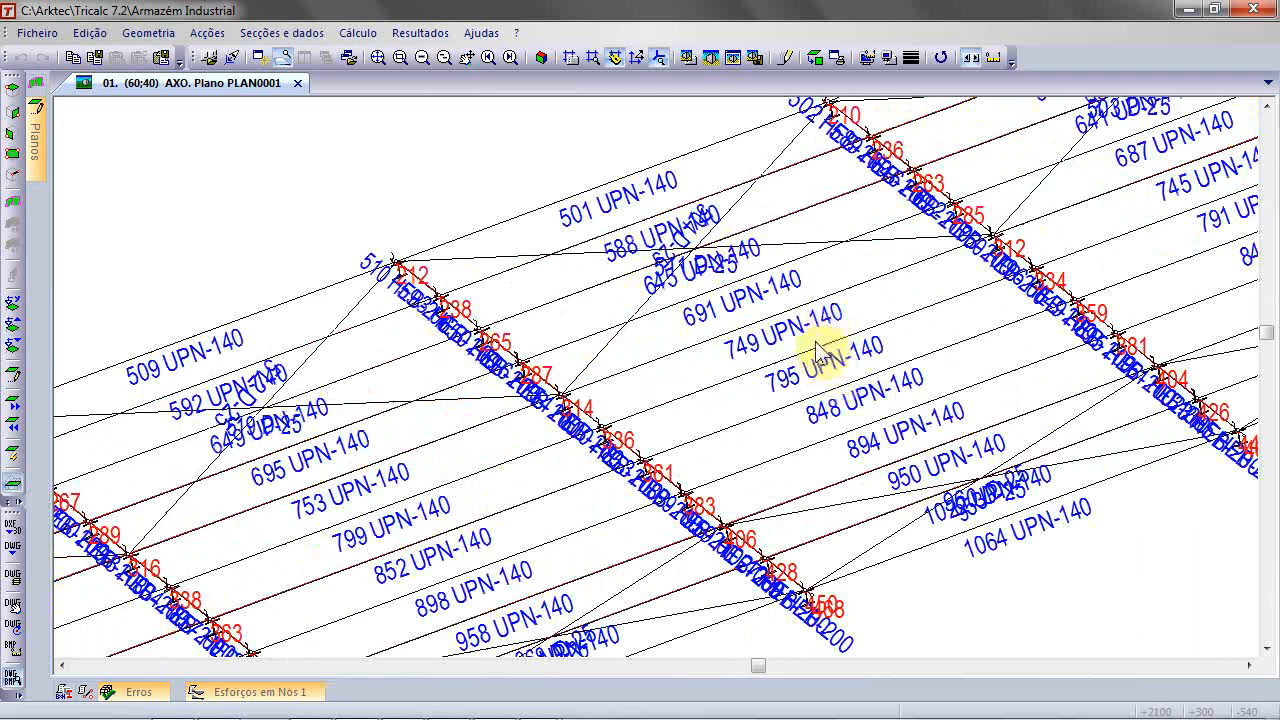
mouse_move(809, 316)
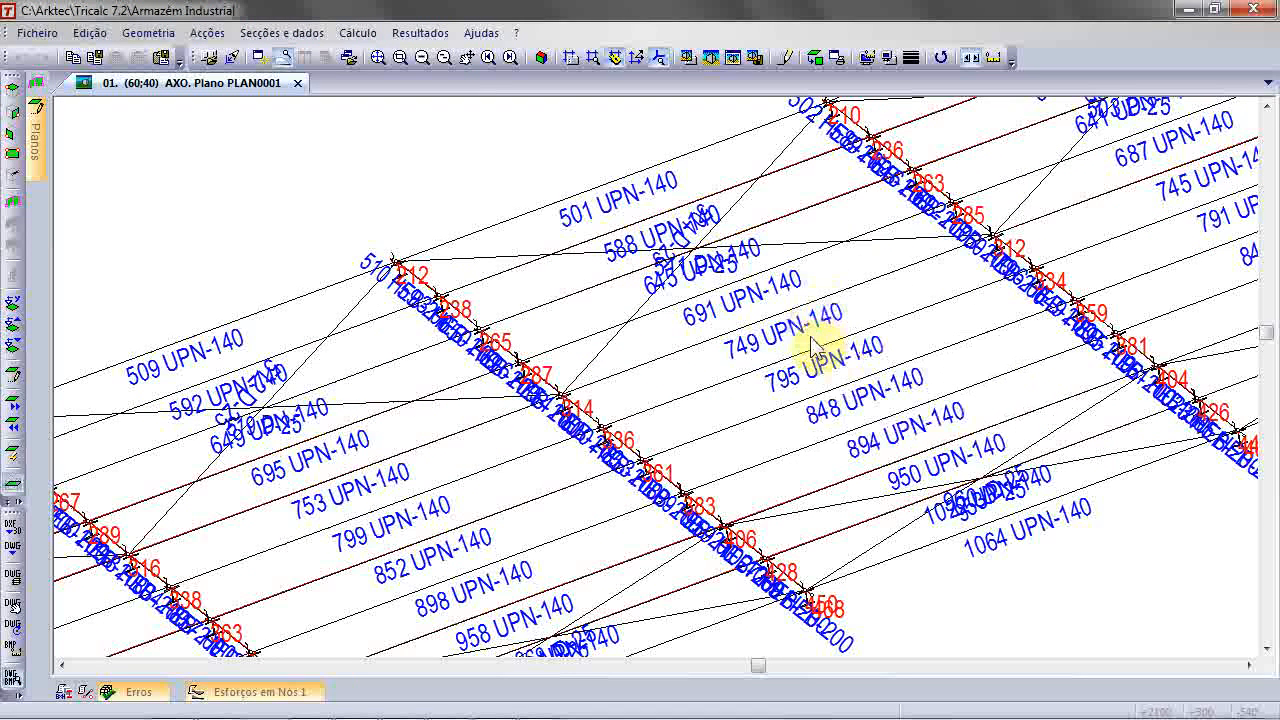
left_click(993, 58)
double_click(706, 420)
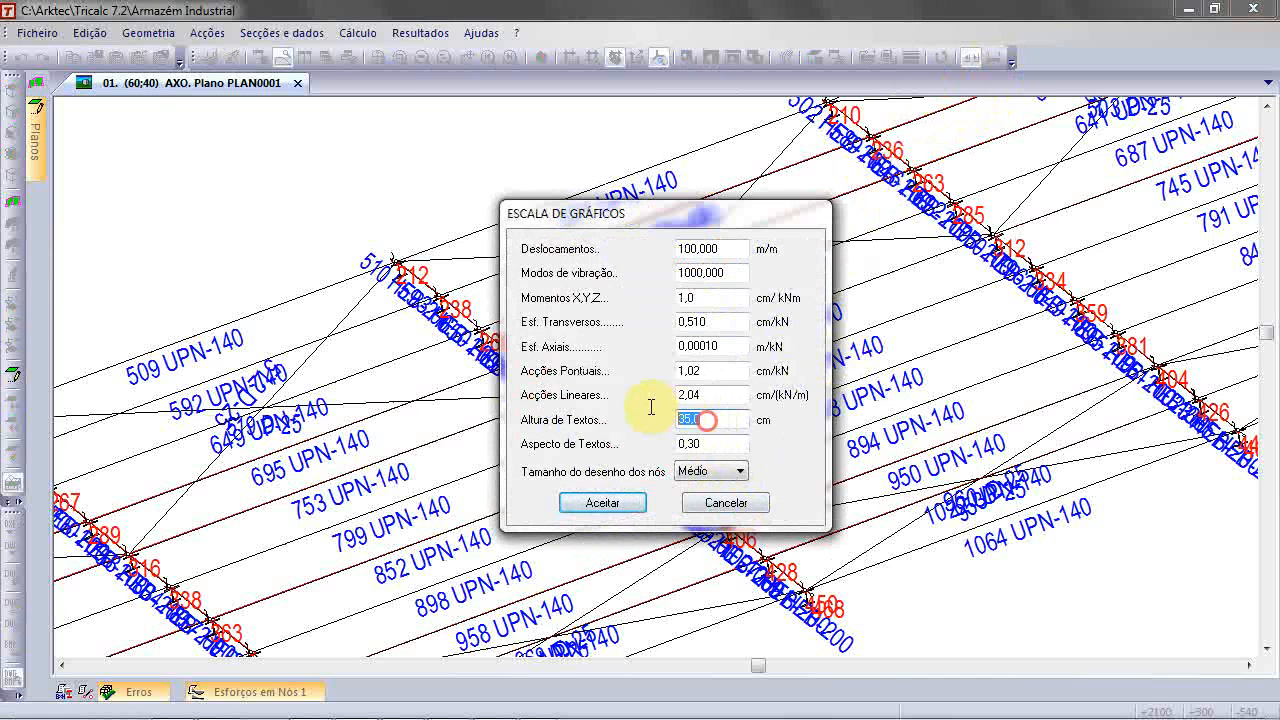
type("14")
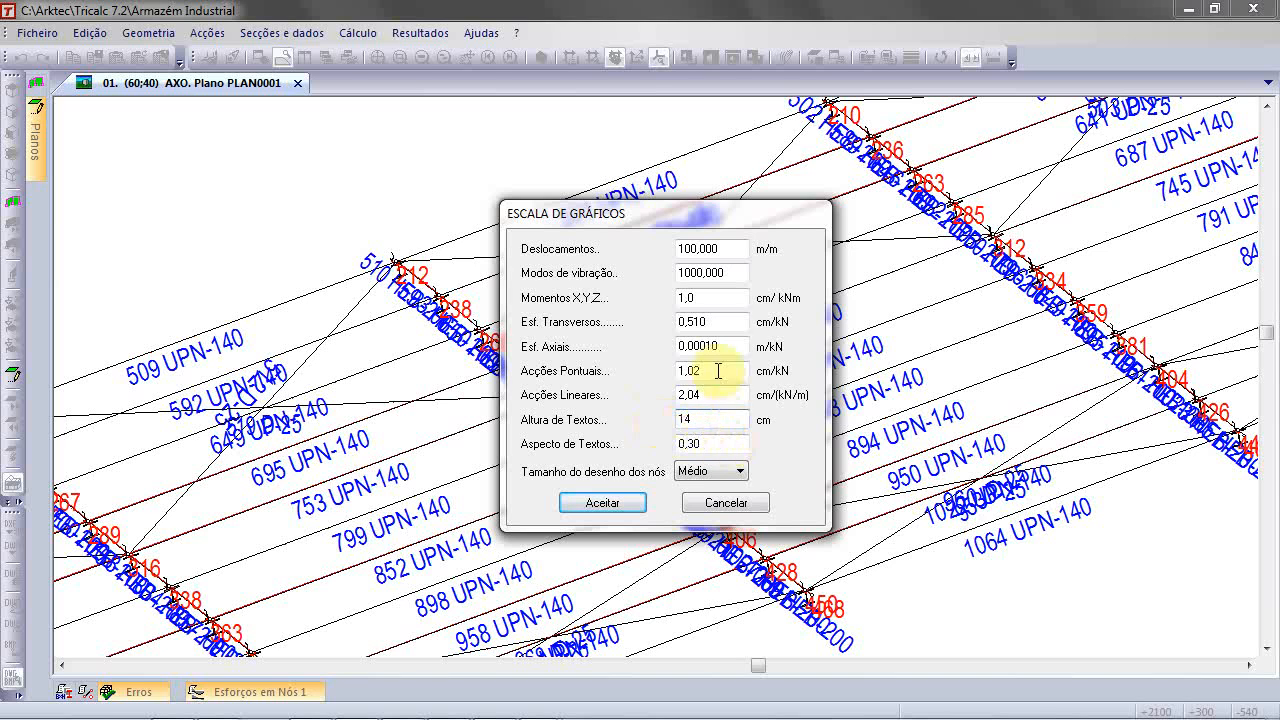
left_click_drag(728, 251, 703, 253)
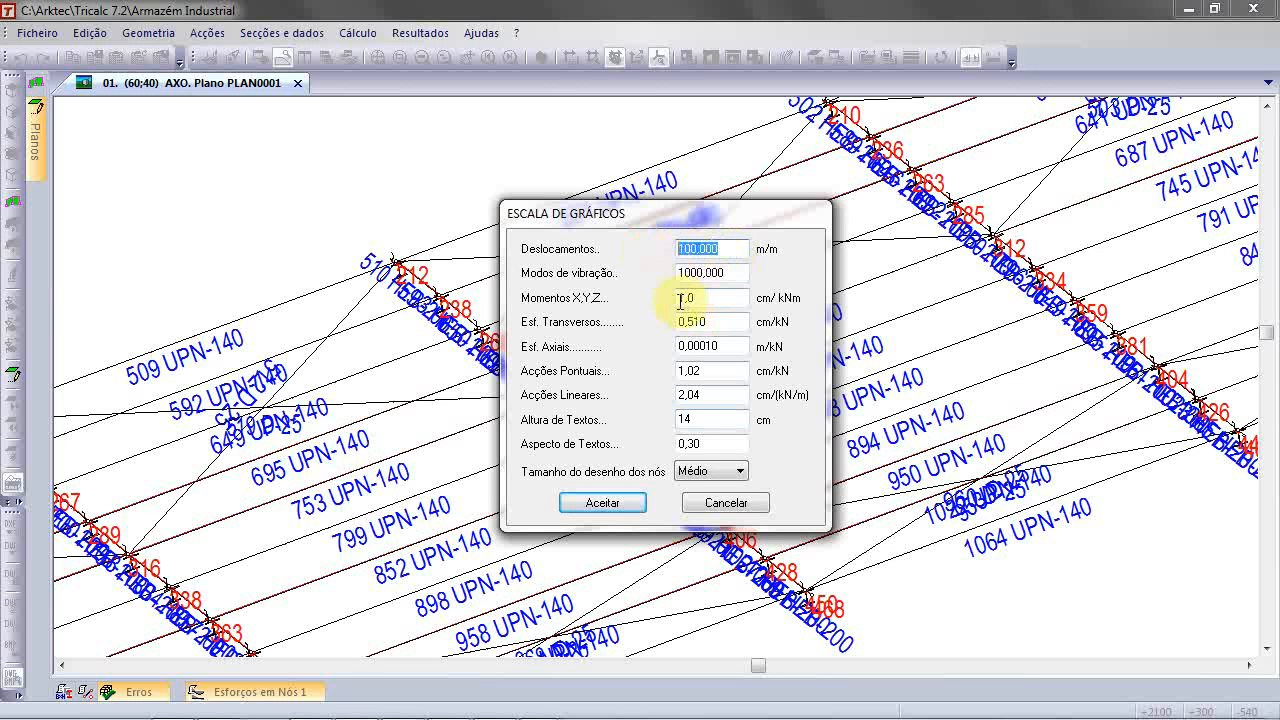
left_click(733, 273)
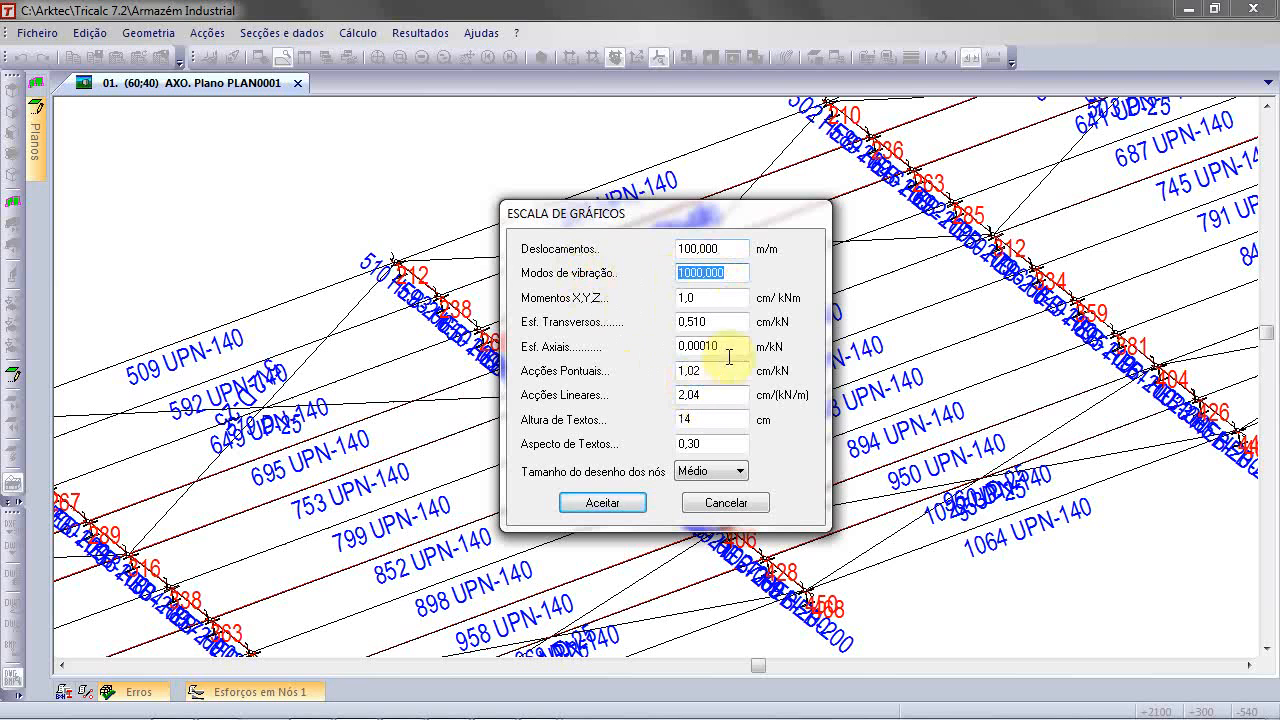
type(",")
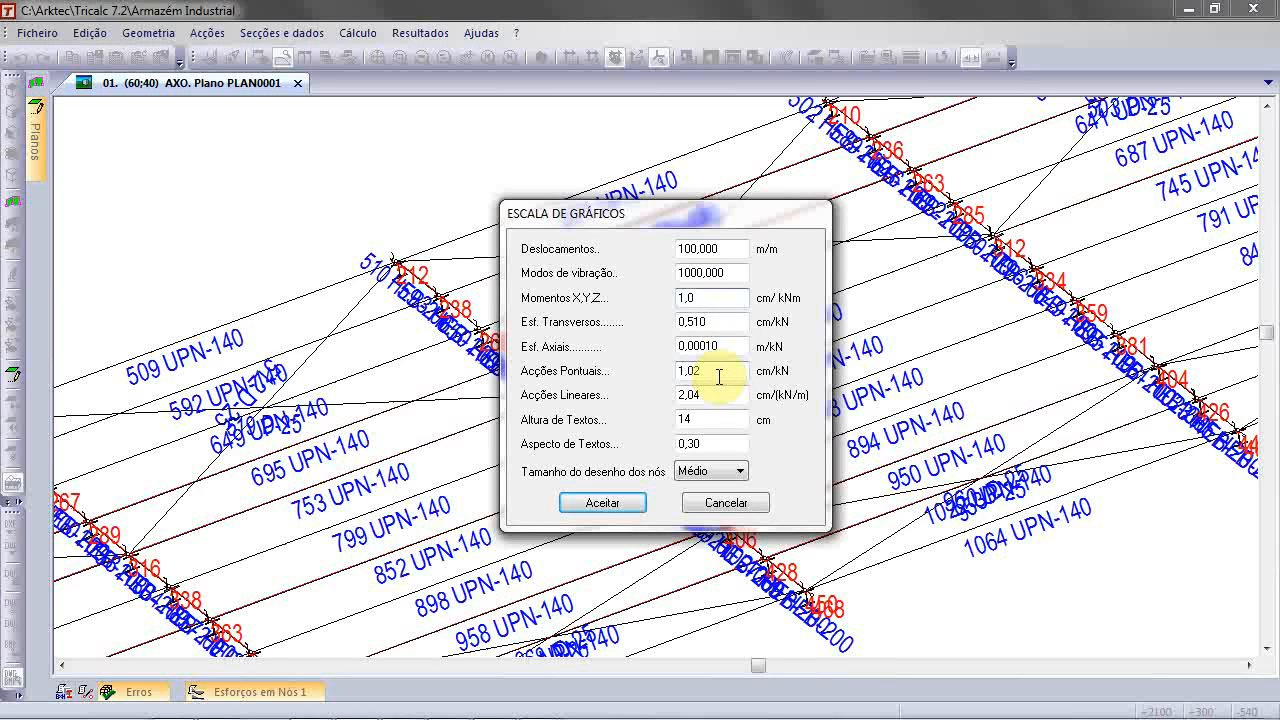
double_click(716, 375)
double_click(733, 395)
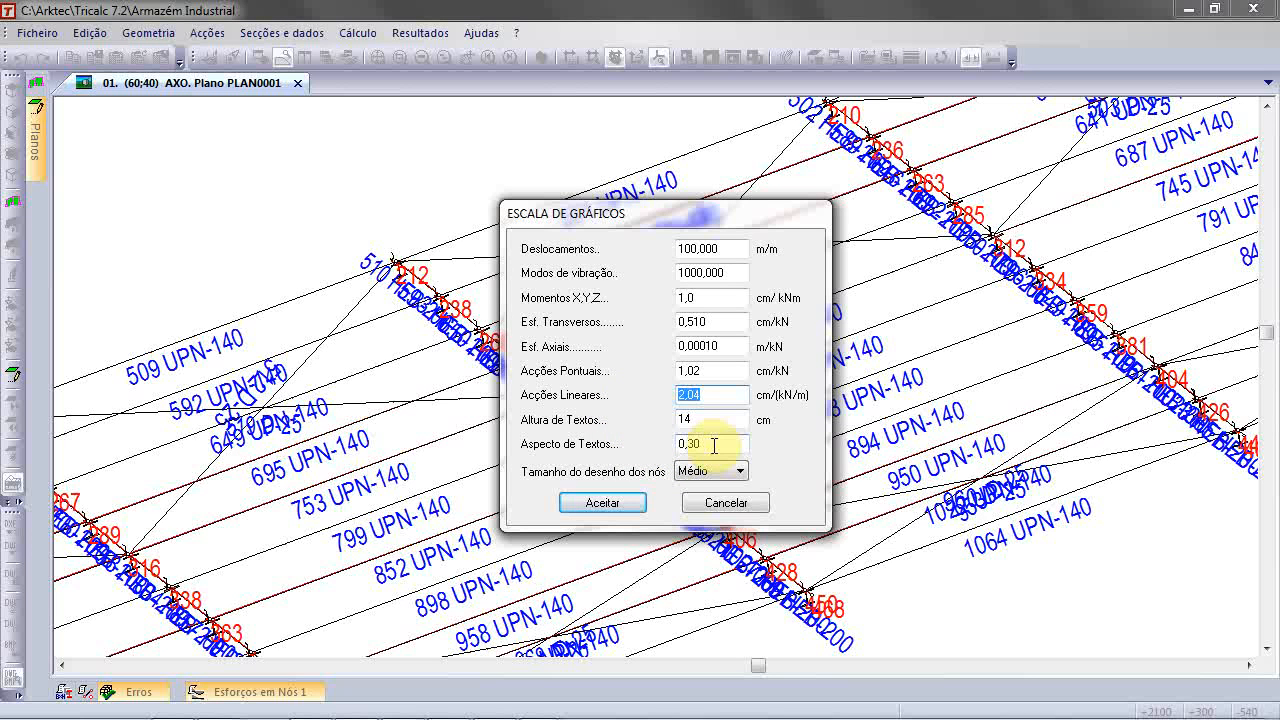
left_click(635, 502)
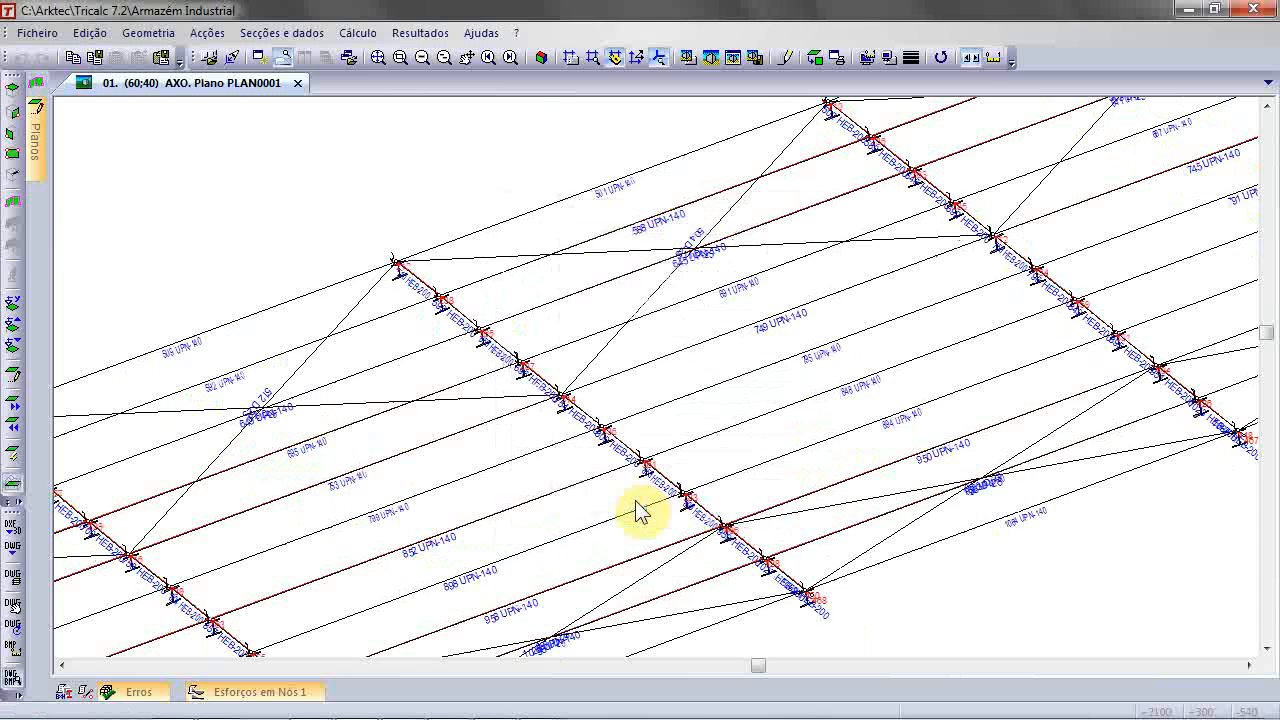
Step: Deactivate plane PLAN0001 to bring back the complete warehouse structure and fit it in the default perspective
left_click(537, 60)
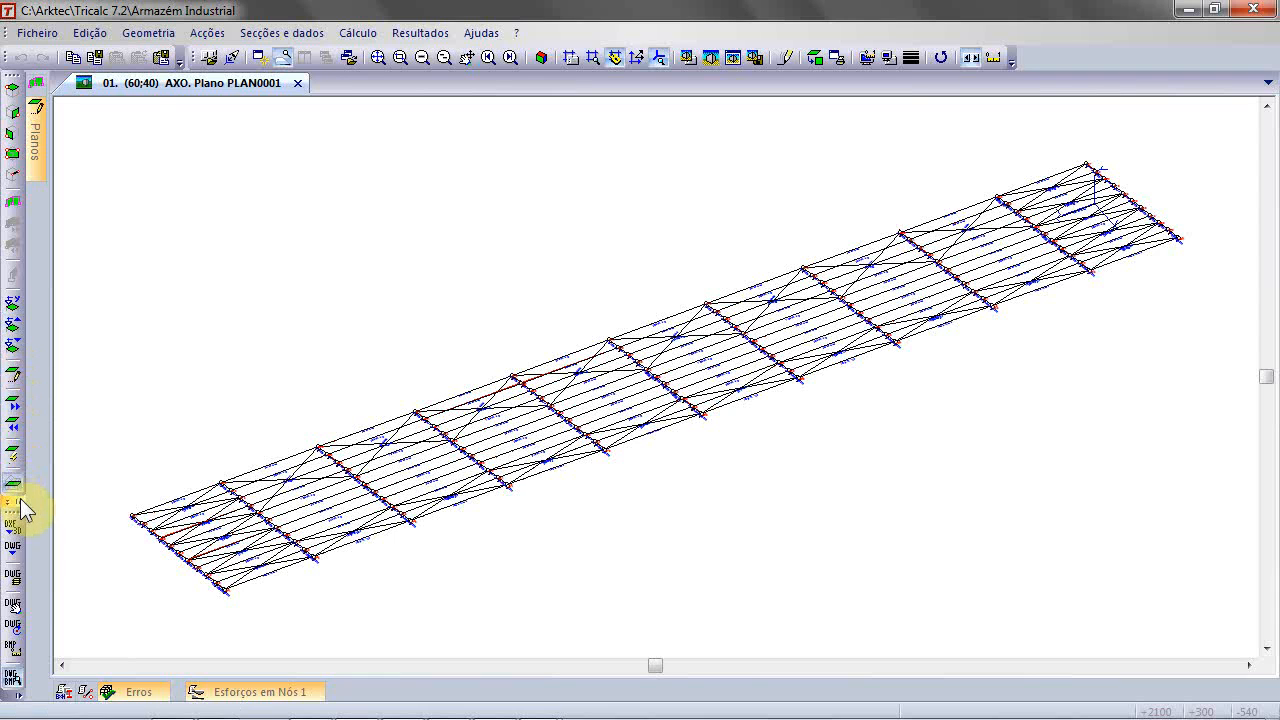
left_click(14, 500)
left_click(50, 543)
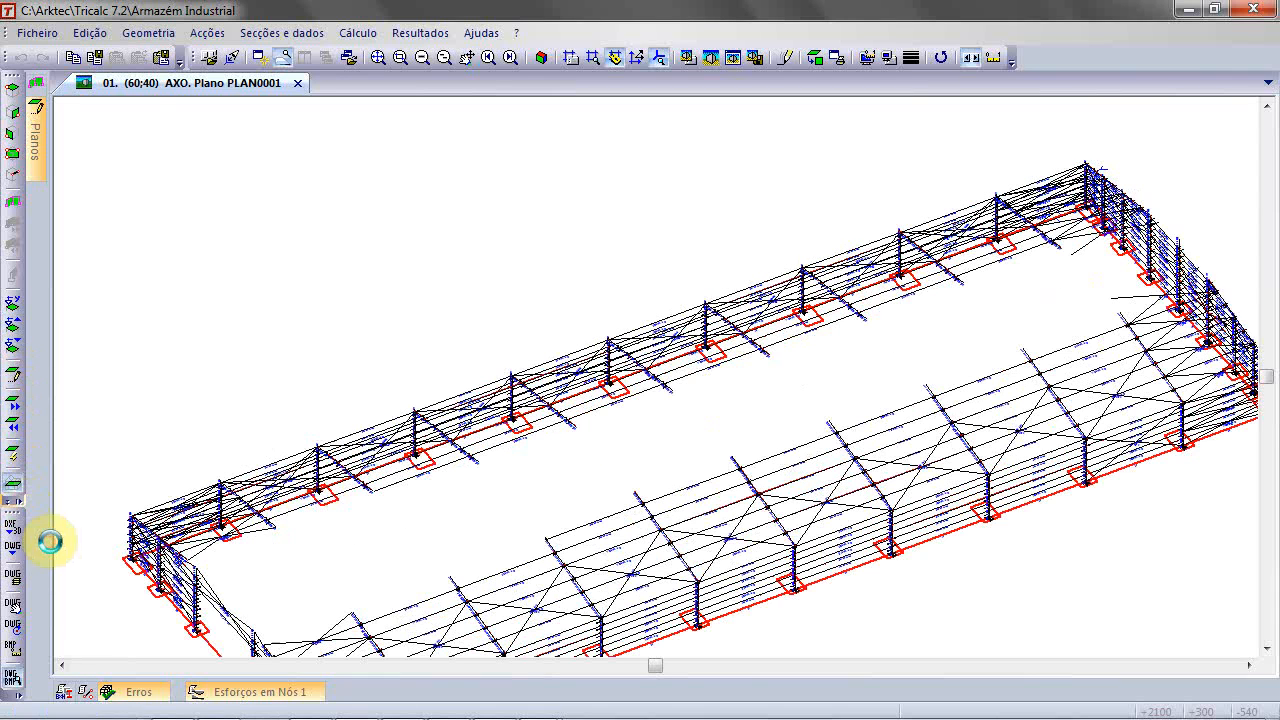
left_click(541, 58)
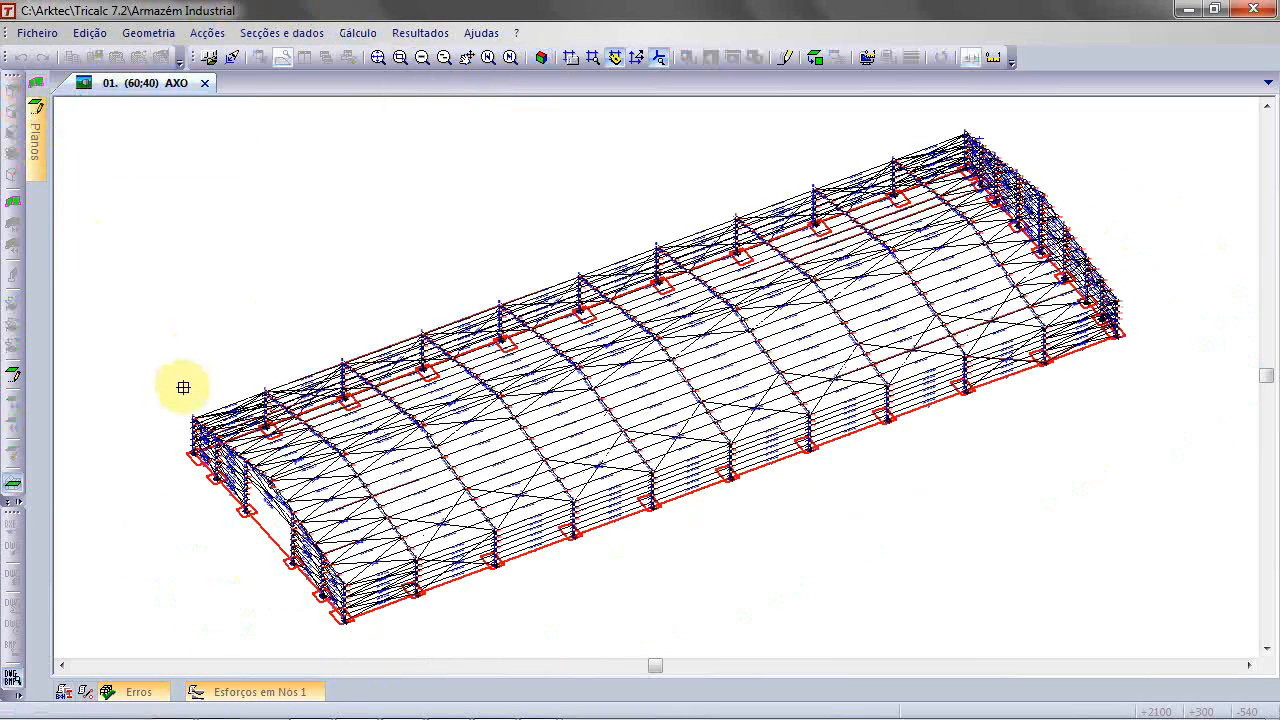
Step: Isolate the horizontal base plane 0 by picking the foot of the corner column as its point
scroll(180, 429, "up", 3)
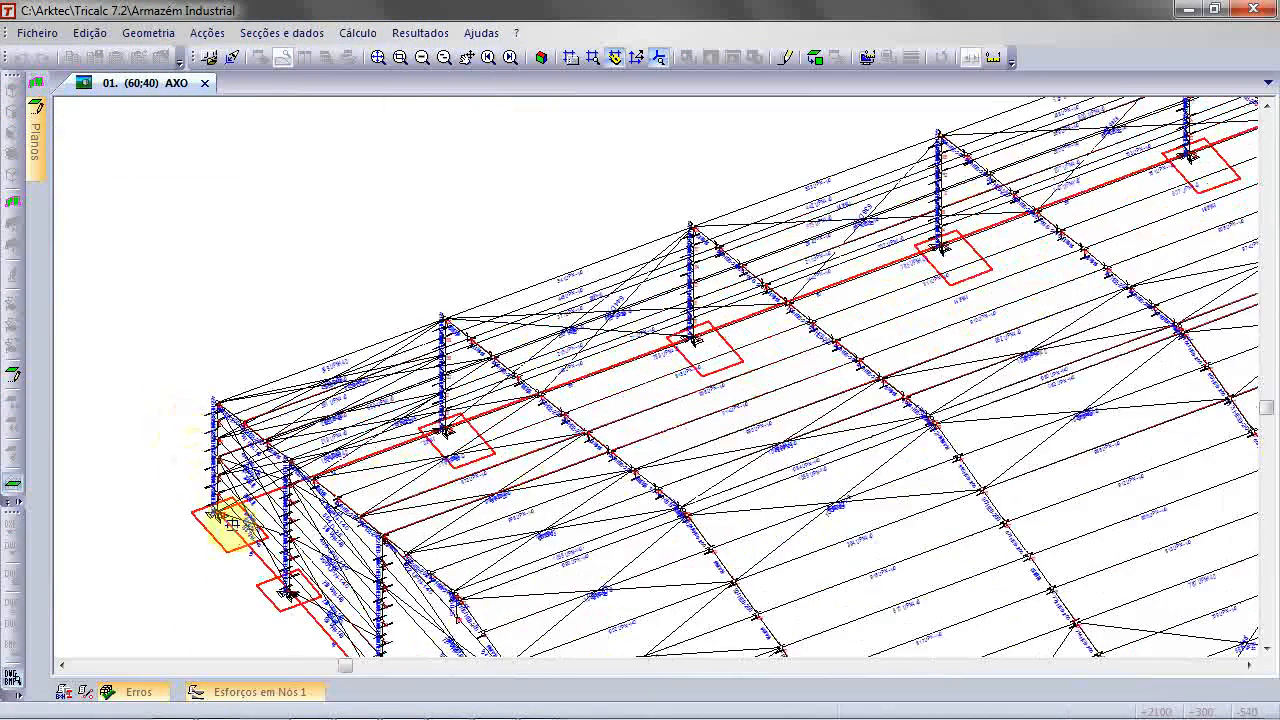
scroll(214, 486, "up", 2)
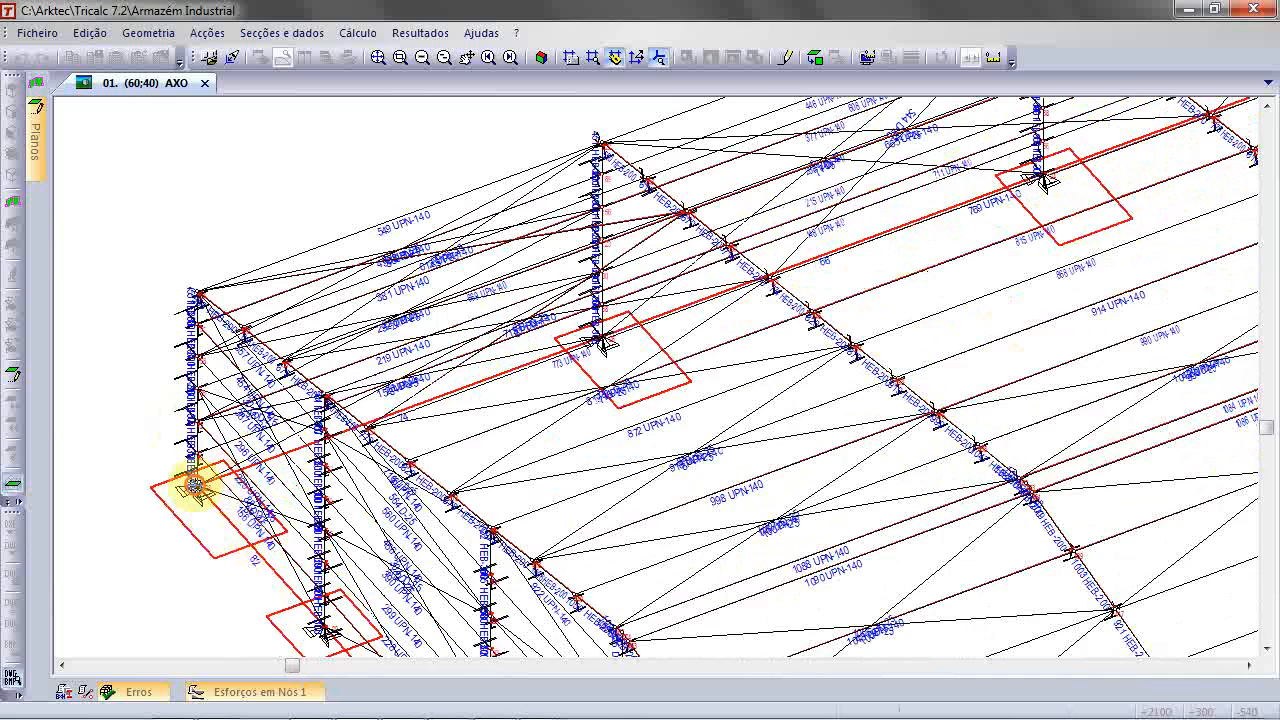
left_click(194, 486)
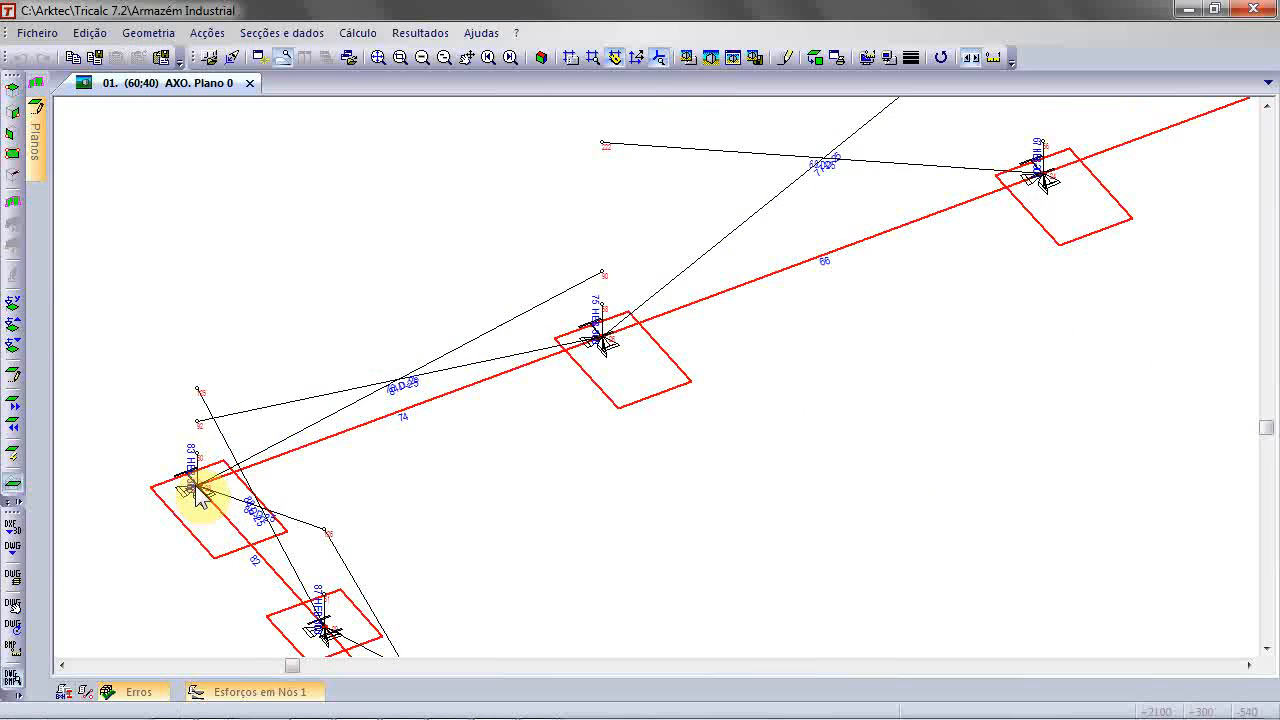
Step: Add the plane parallel to ZY through a column foot of the far long wall to the display of plane 0
left_click(378, 57)
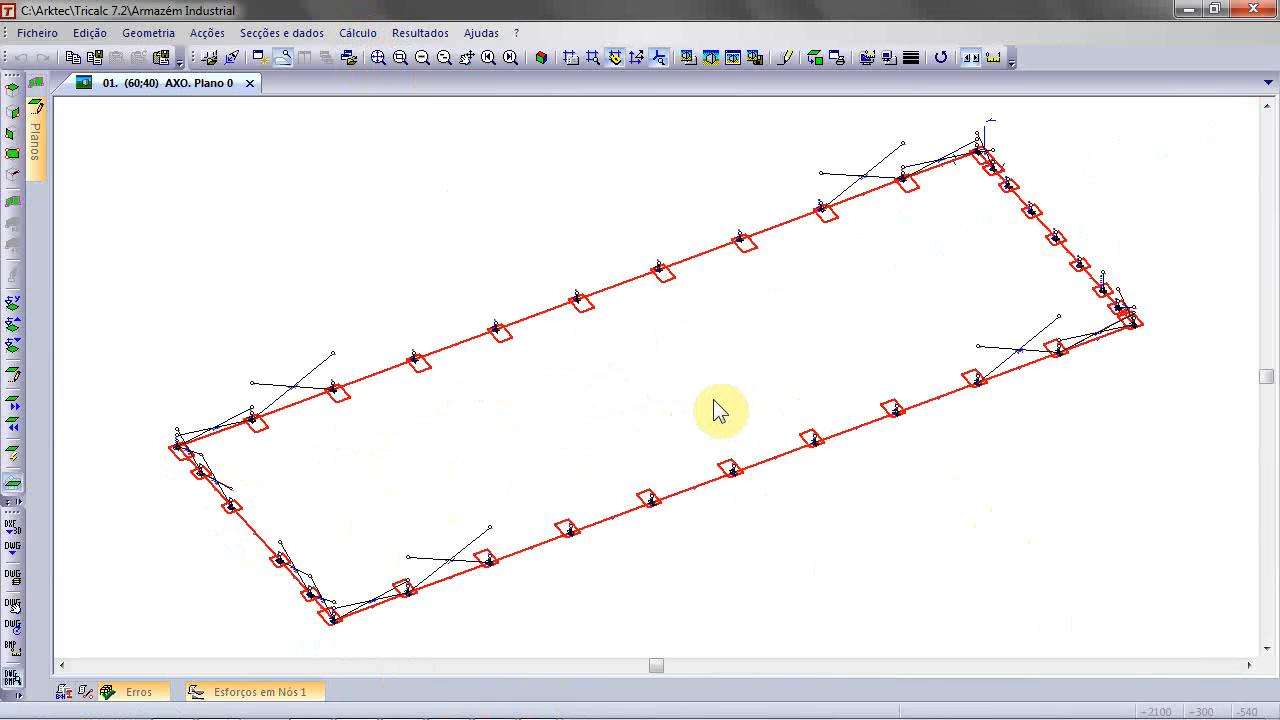
left_click(18, 114)
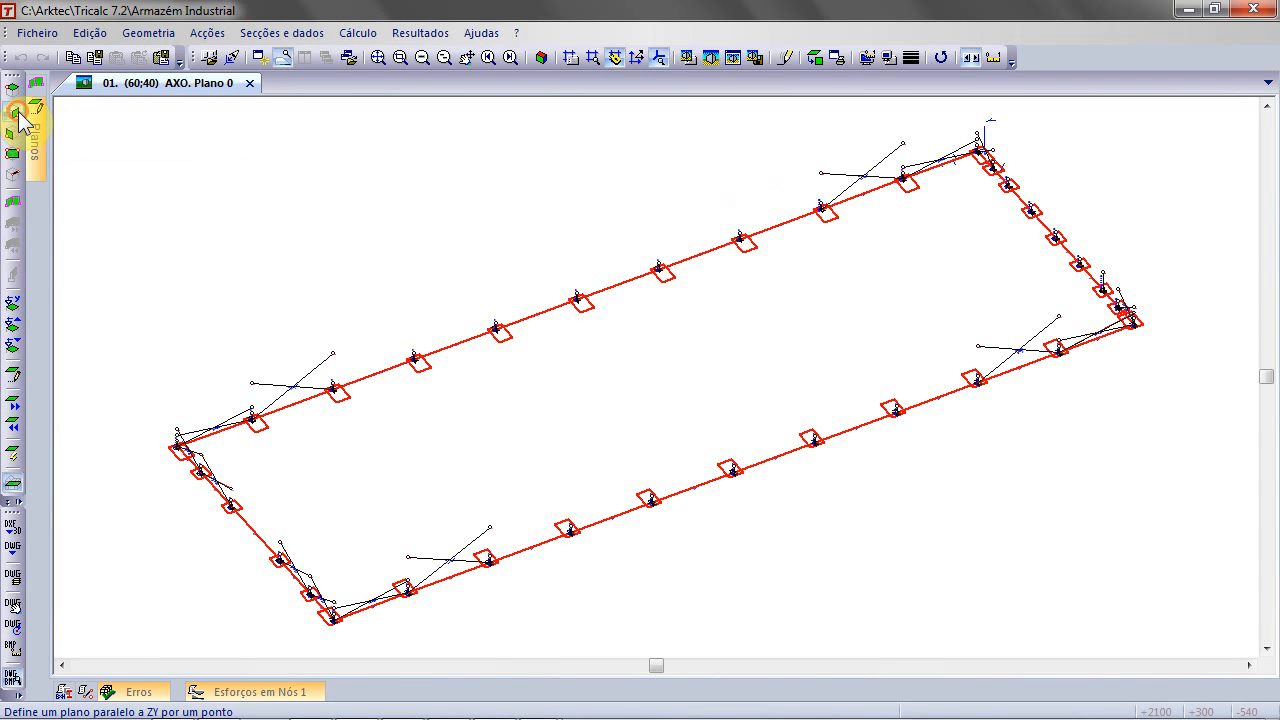
left_click(820, 210)
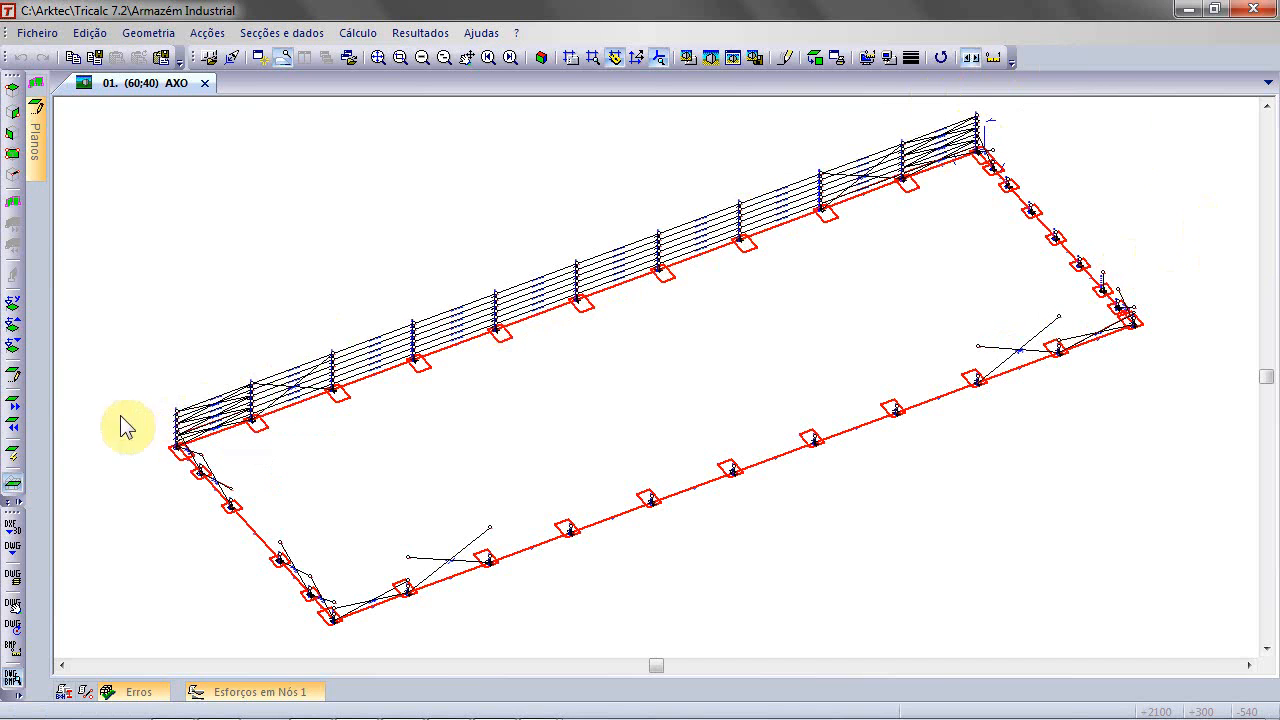
Step: Turn off Múltiplos Planos mode and isolate only the ZY-parallel plane of the far long wall
left_click(20, 503)
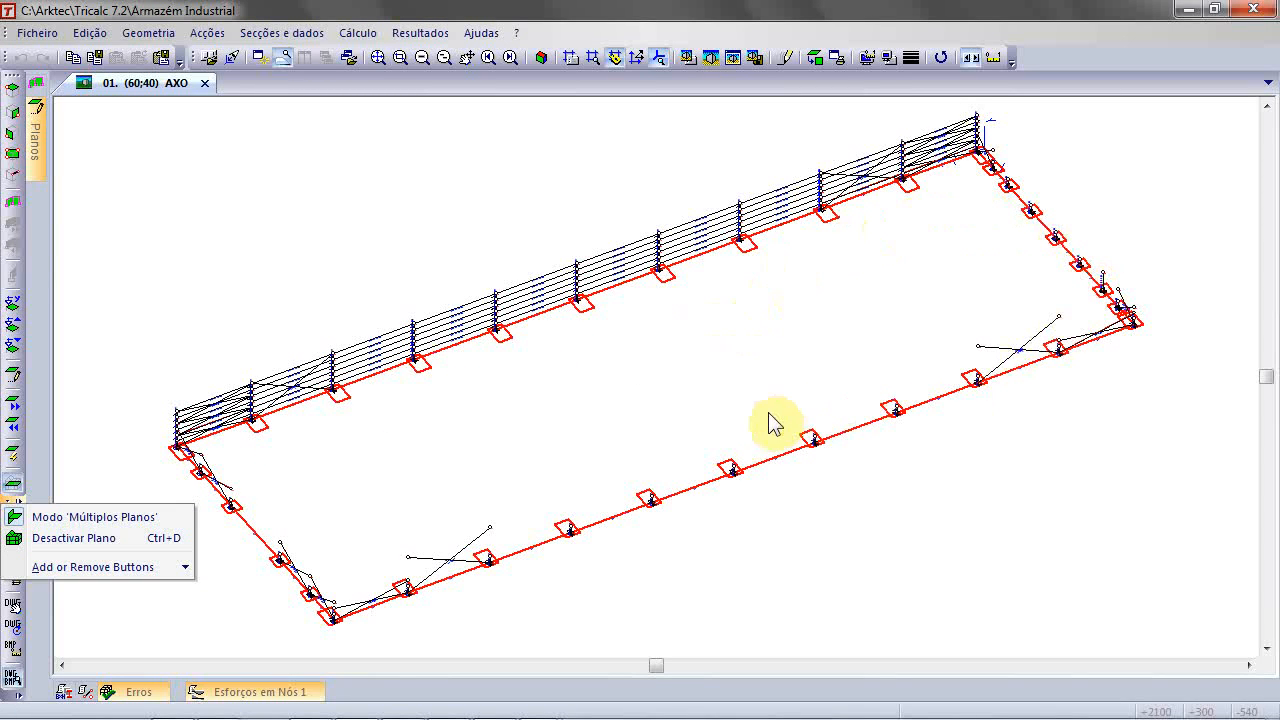
left_click(137, 520)
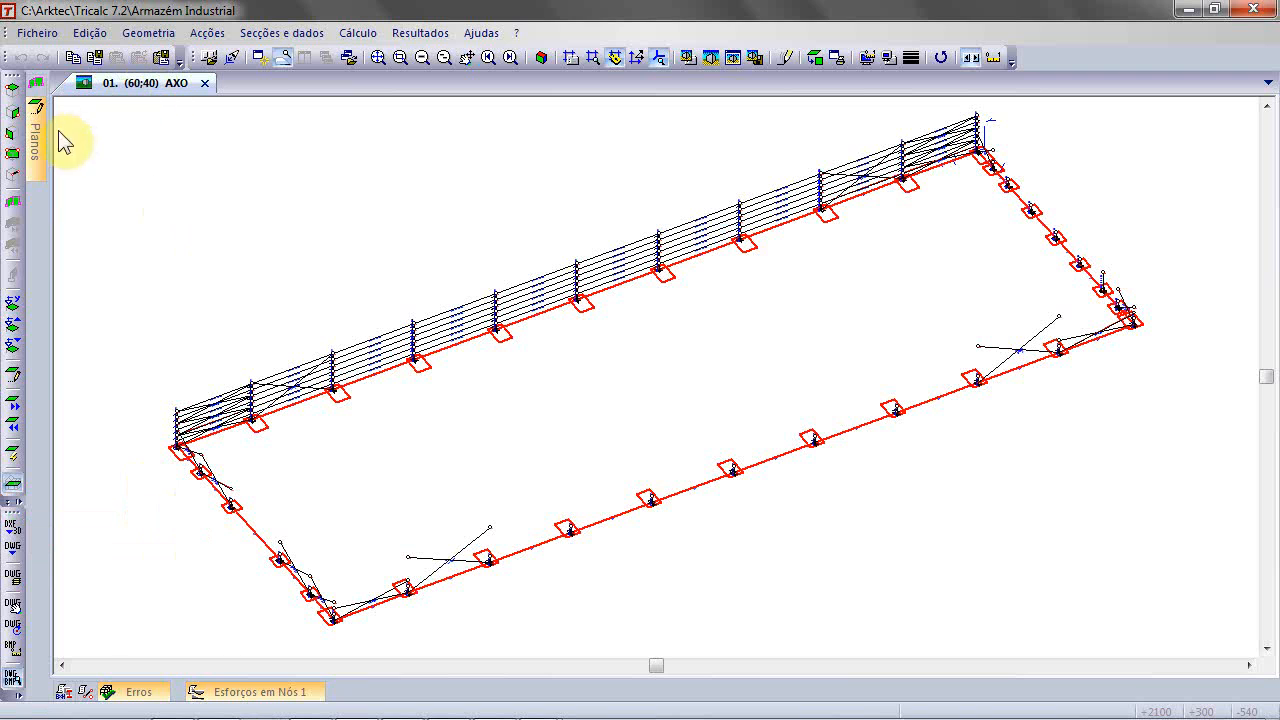
left_click(15, 114)
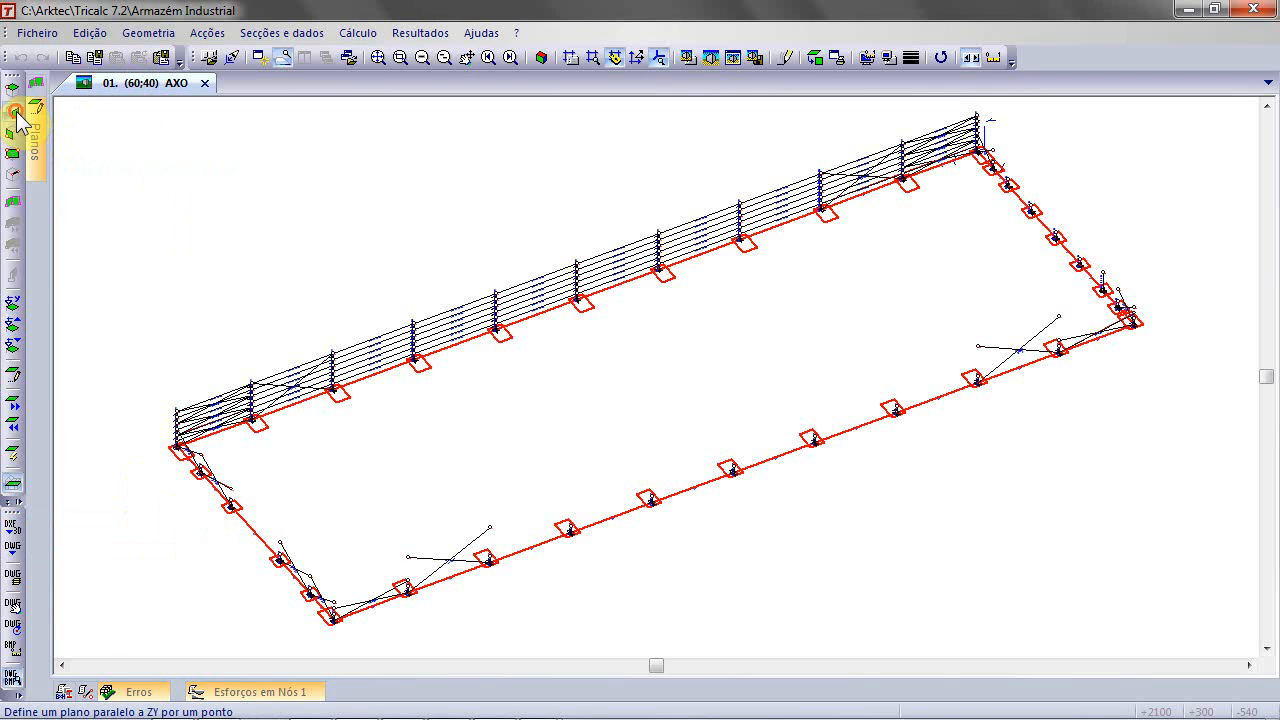
left_click(418, 362)
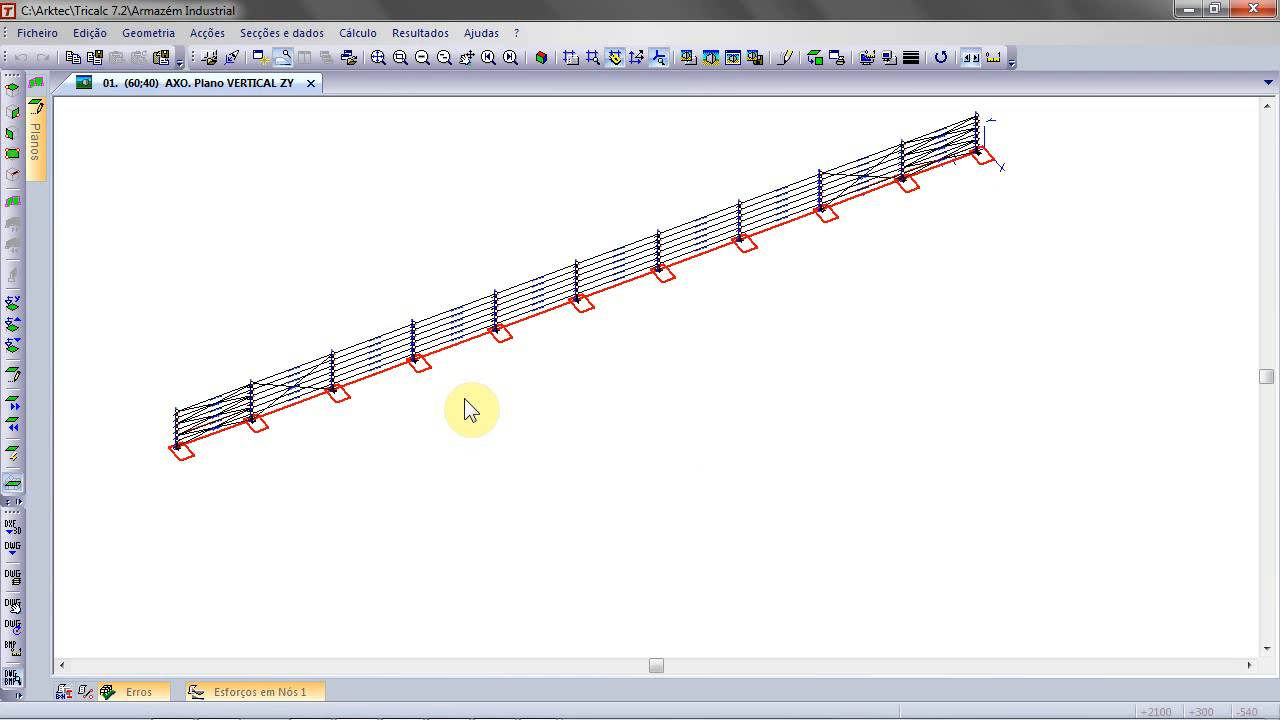
Step: Isolate the XY-parallel gable plane at the corner column, inspect it in the SUL view and return to the default (60;40) view
left_click(16, 137)
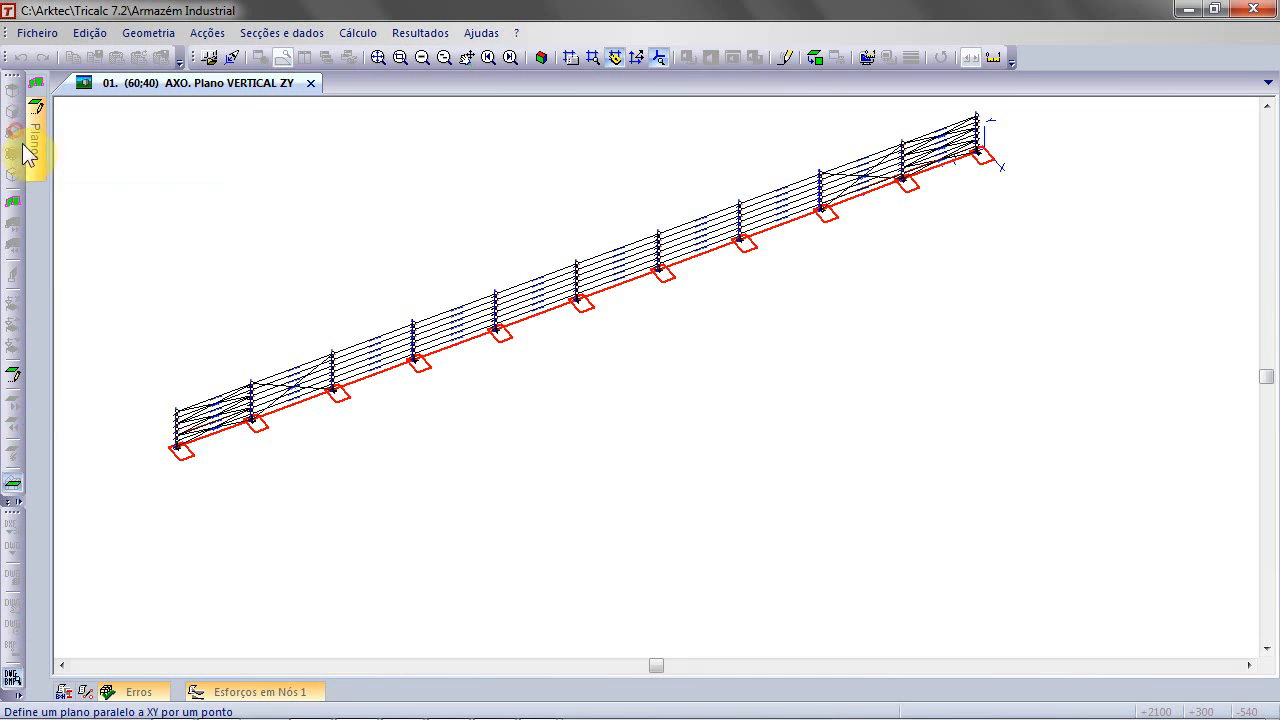
left_click(177, 410)
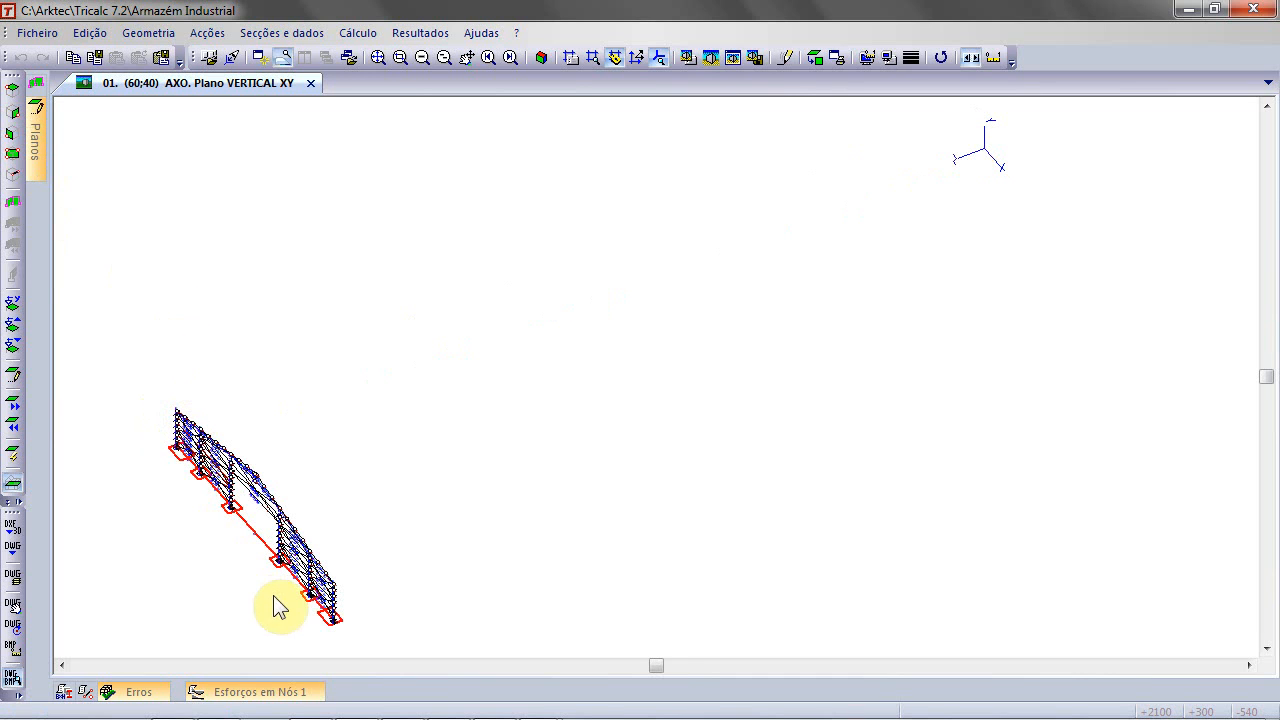
left_click(817, 59)
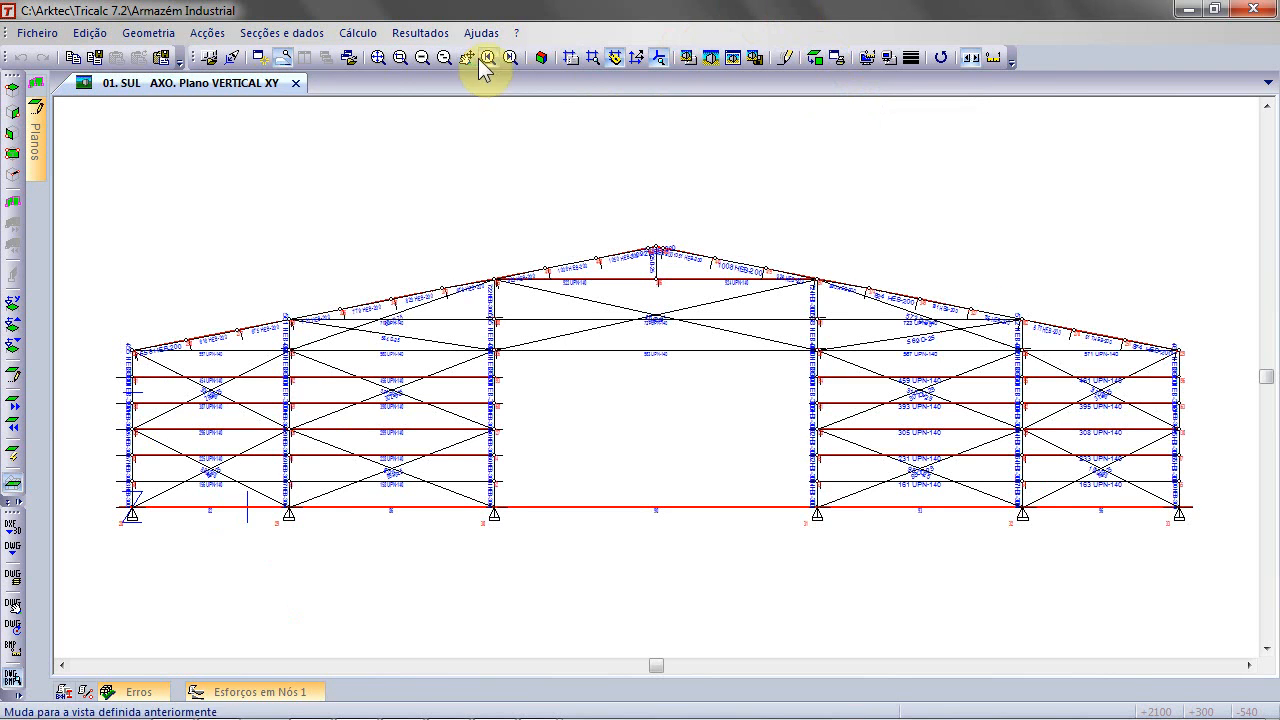
left_click(532, 58)
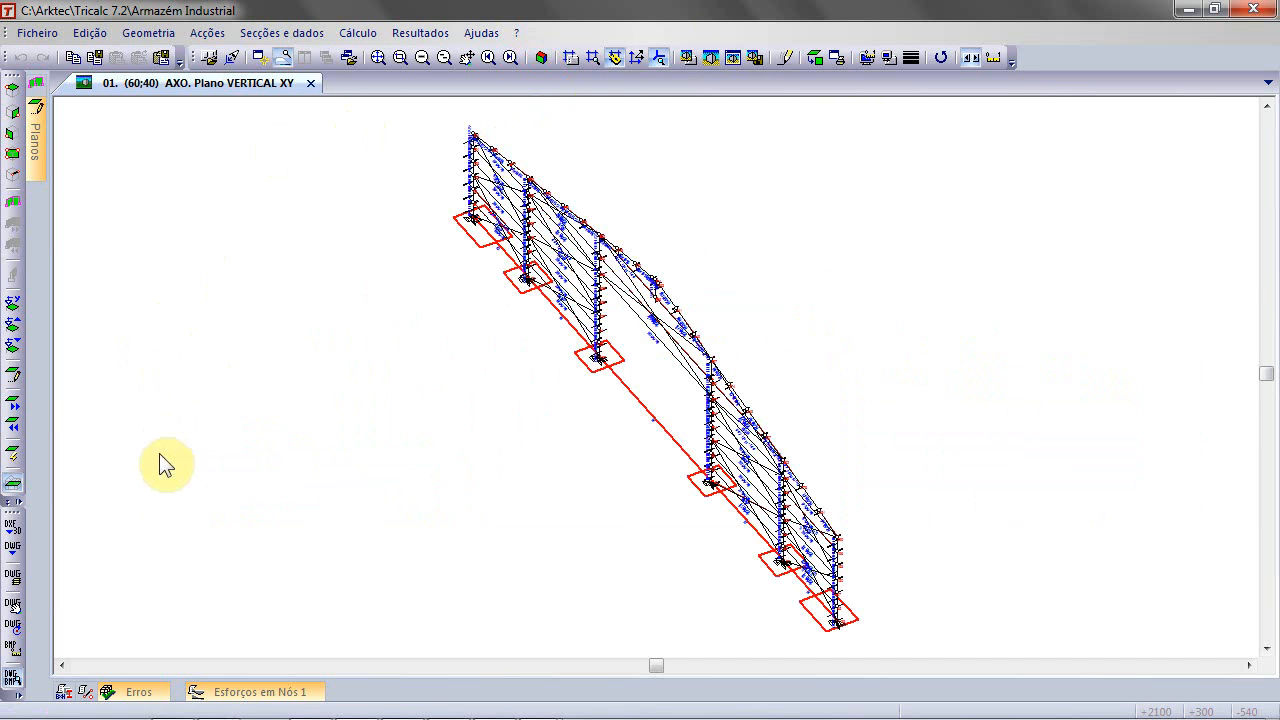
Step: Turn on Múltiplos Planos mode and add the ZY-parallel long wall plane through the top of the gable's corner column
left_click(15, 499)
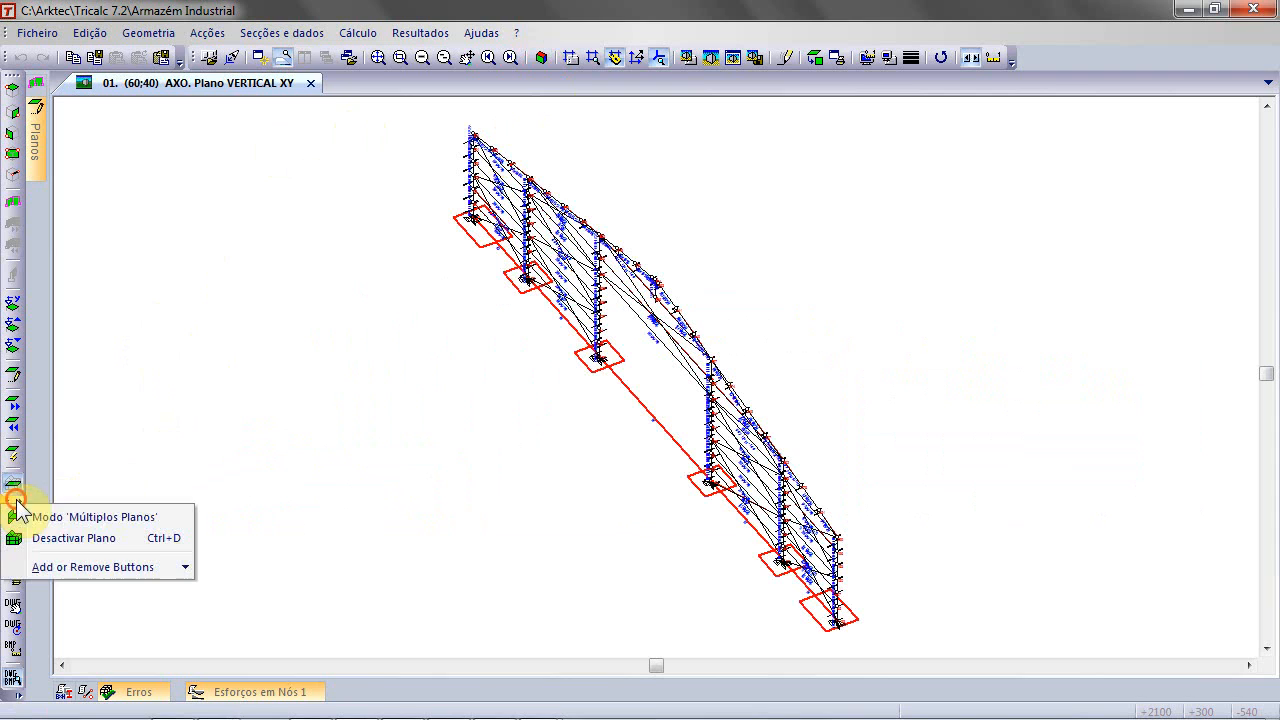
left_click(88, 518)
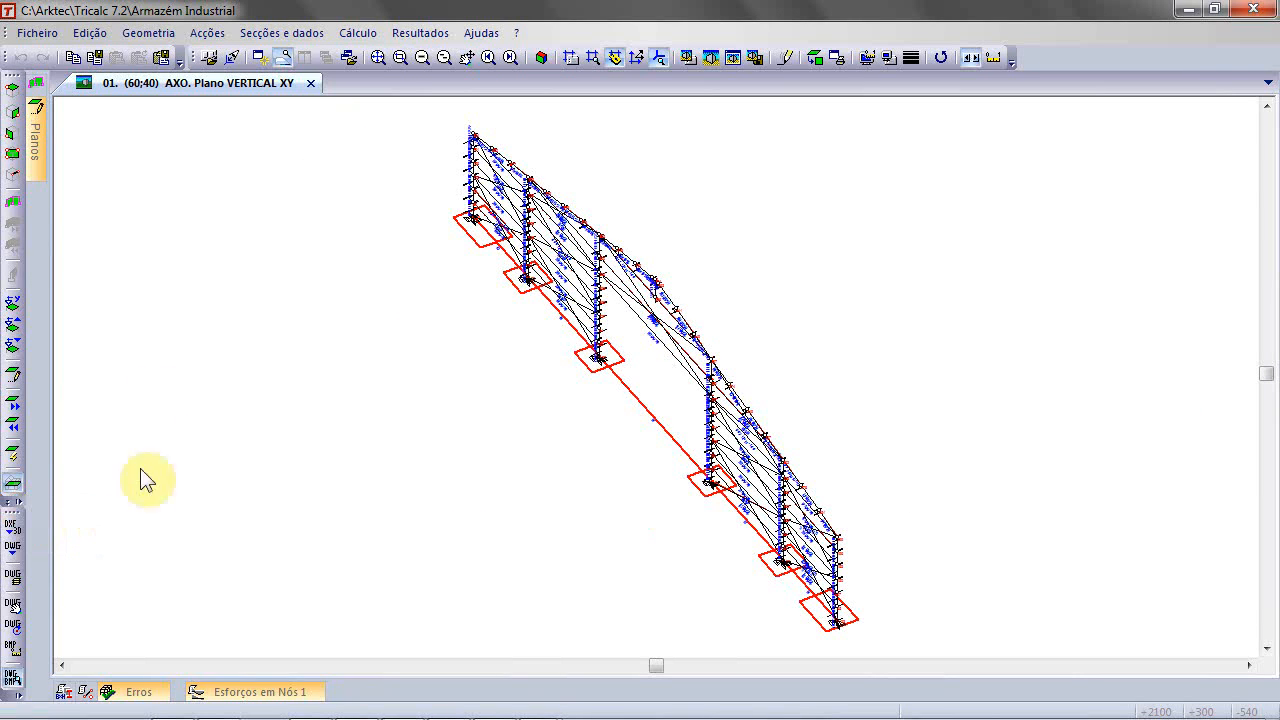
left_click(14, 118)
left_click(466, 133)
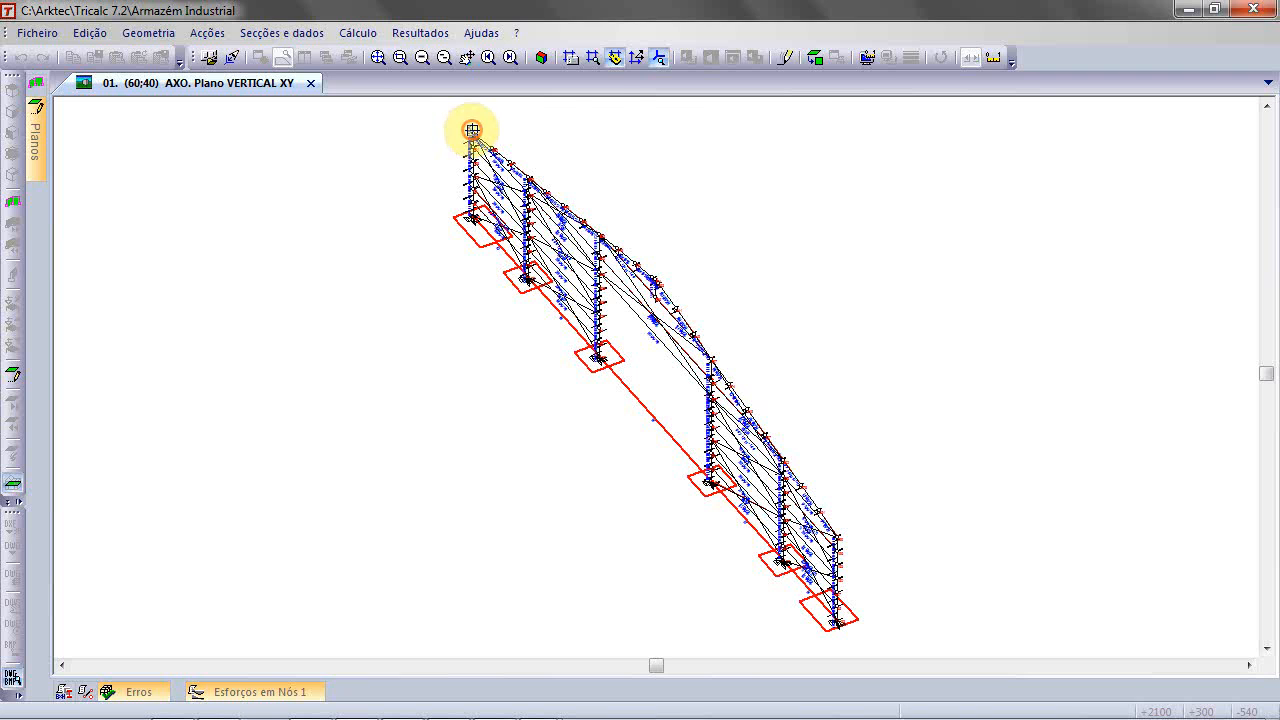
left_click(472, 130)
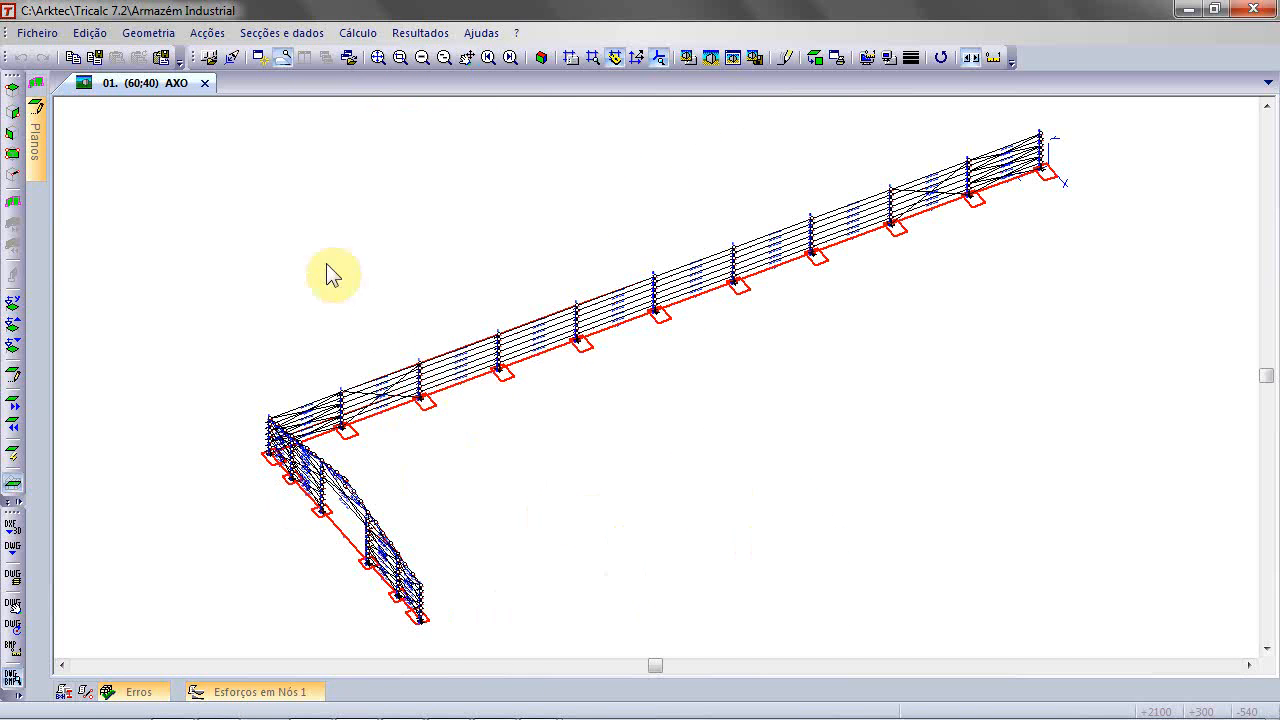
Step: Add roof plane PLAN0001 to the displayed gable and long wall planes and orbit the view around the combination
mouse_move(37, 160)
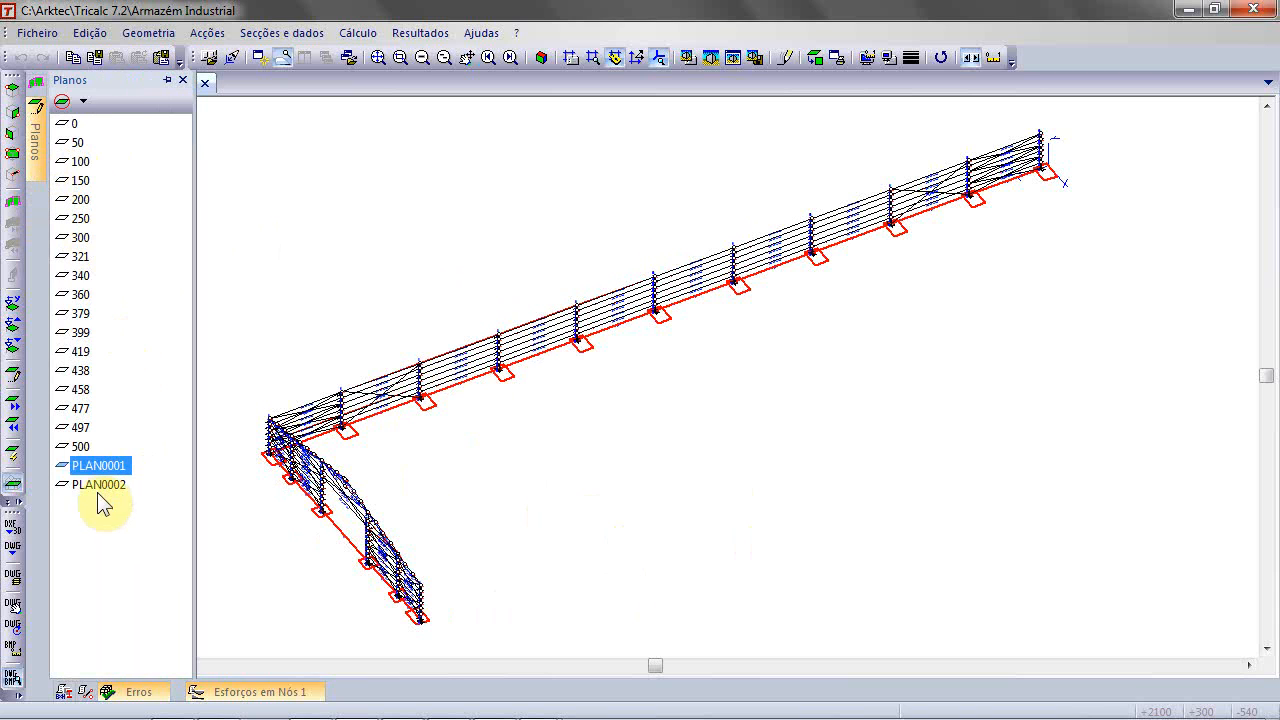
left_click(368, 273)
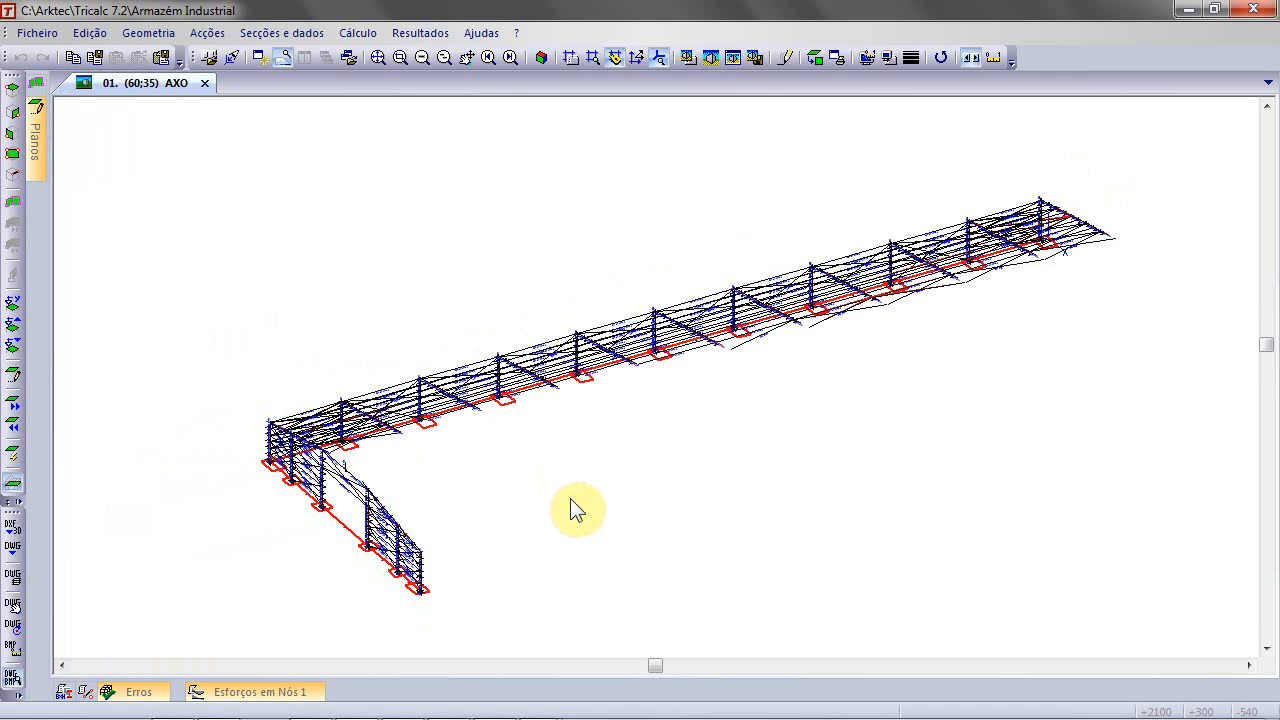
scroll(564, 501, "down", 3)
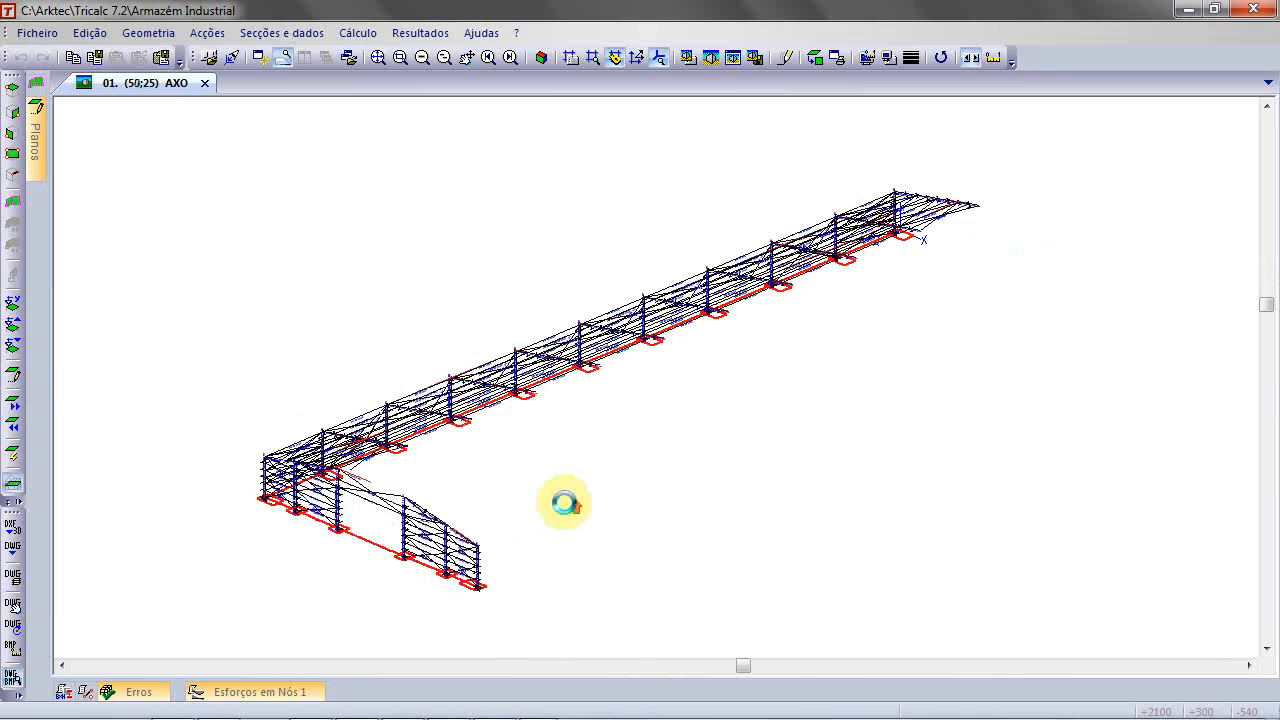
scroll(564, 502, "up", 11)
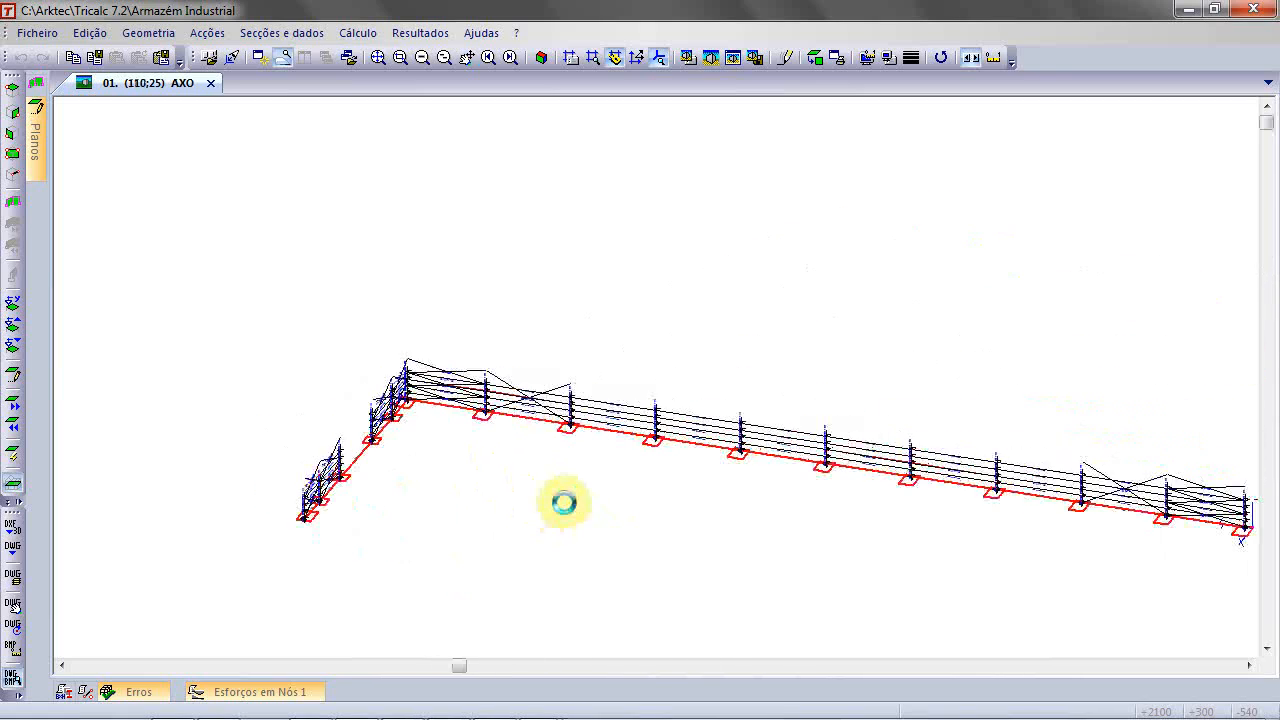
Step: Orbit the combined gable, wall and roof planes to the (55;-20) view, centre the image and display them rendered
scroll(568, 510, "down", 2)
scroll(565, 504, "down", 6)
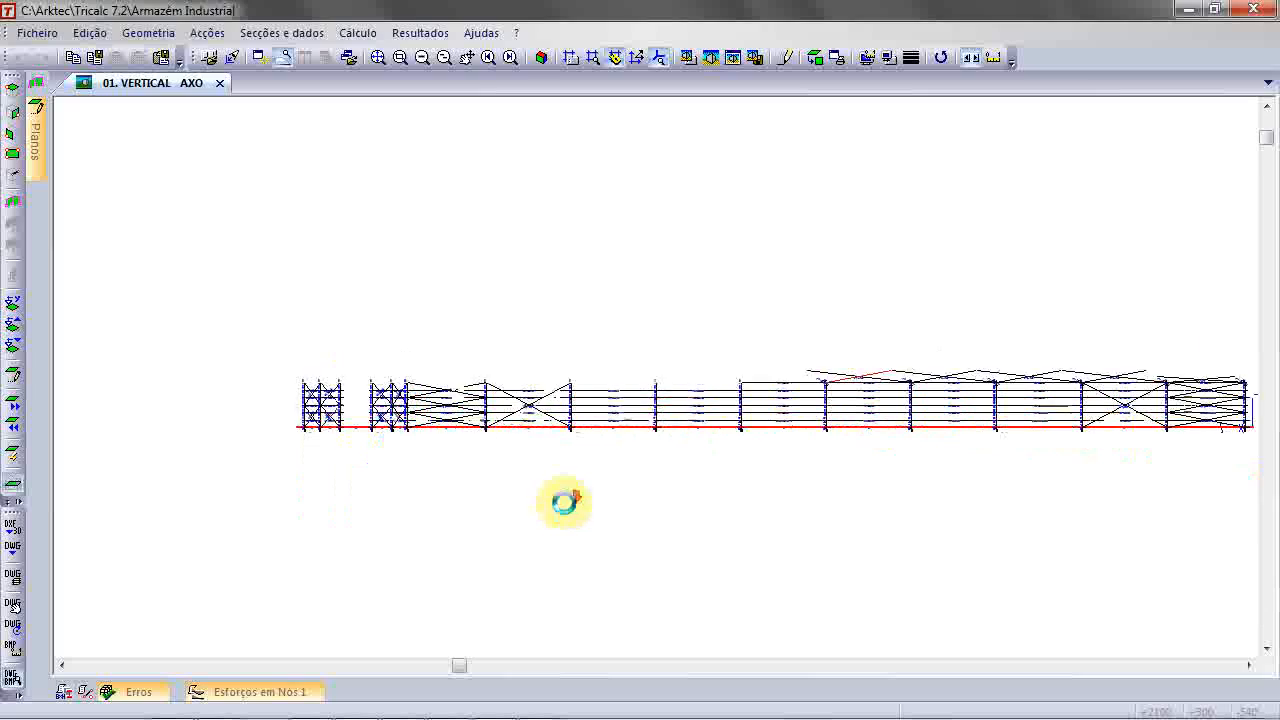
scroll(565, 513, "down", 2)
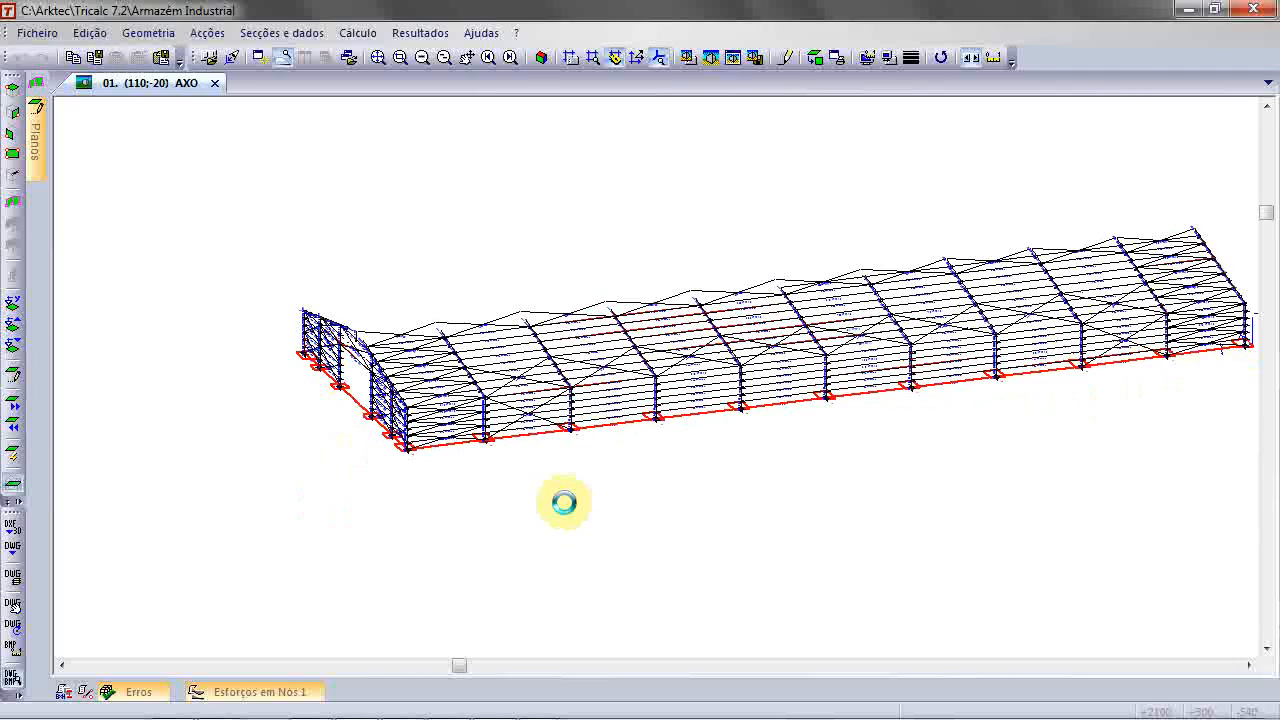
scroll(555, 505, "right", 6)
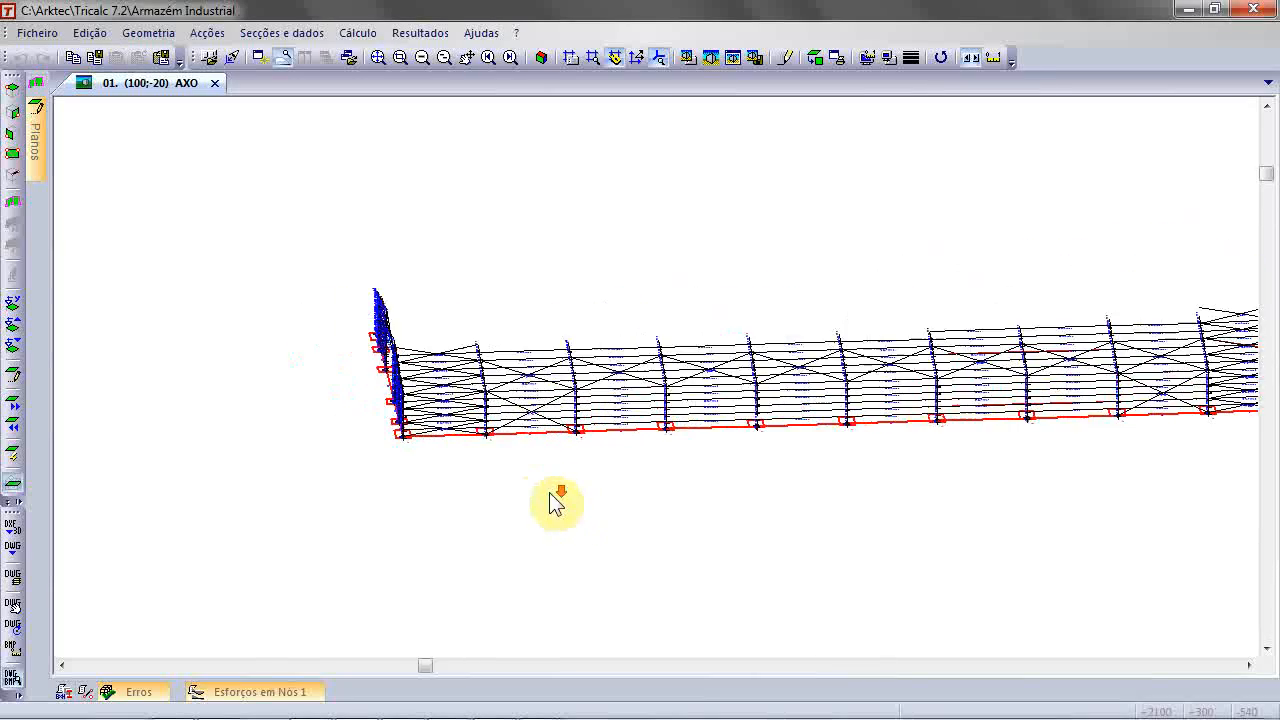
left_click(443, 60)
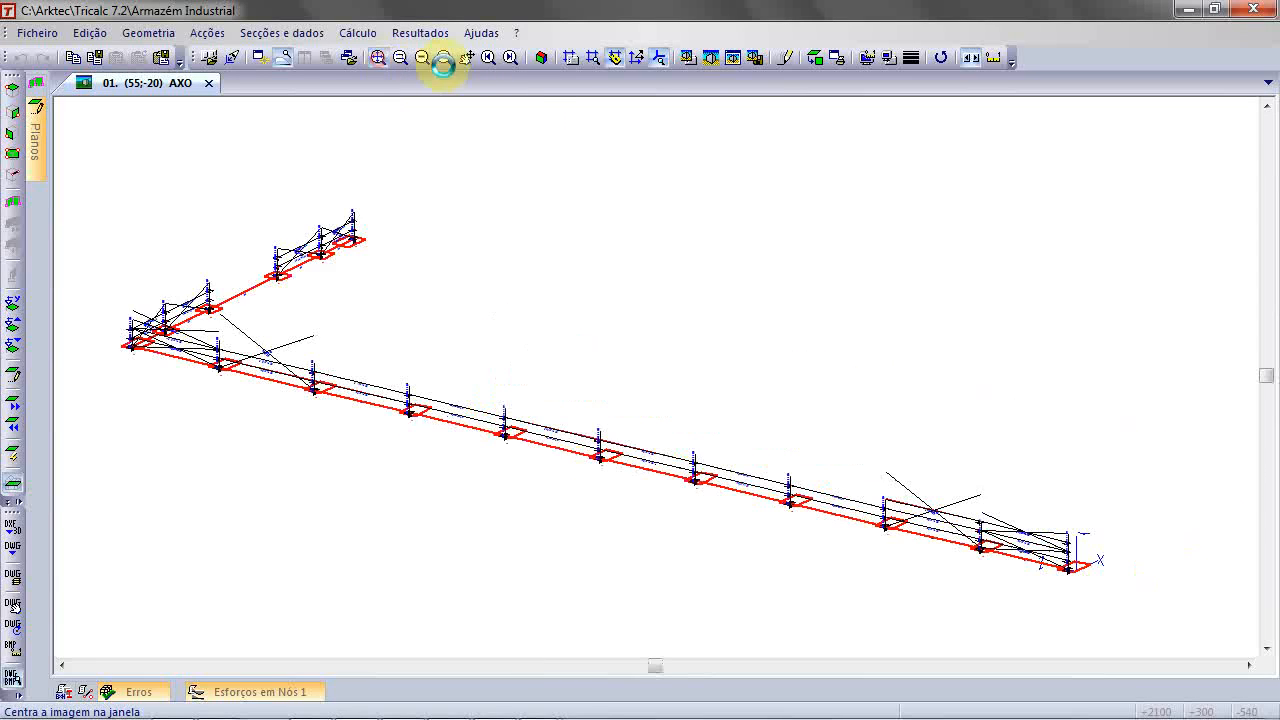
left_click(733, 57)
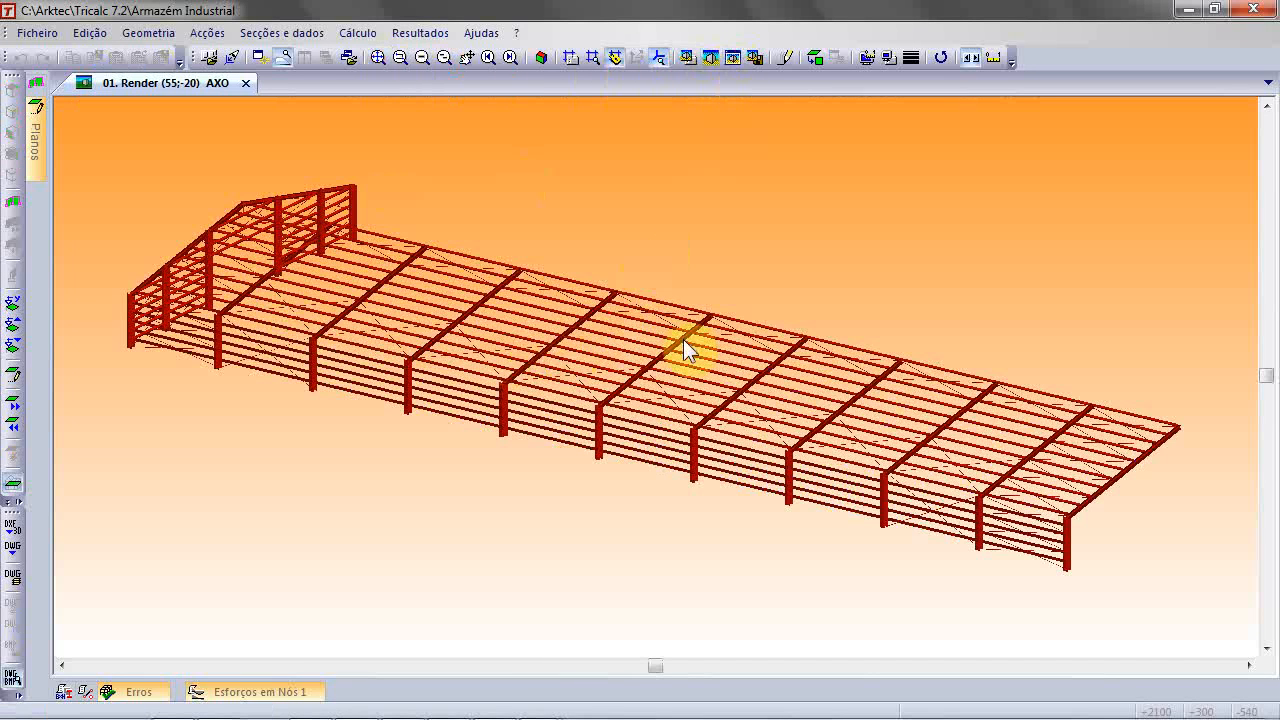
Step: Deactivate the isolated planes to display the whole warehouse and return from the render to the wireframe display
left_click(14, 500)
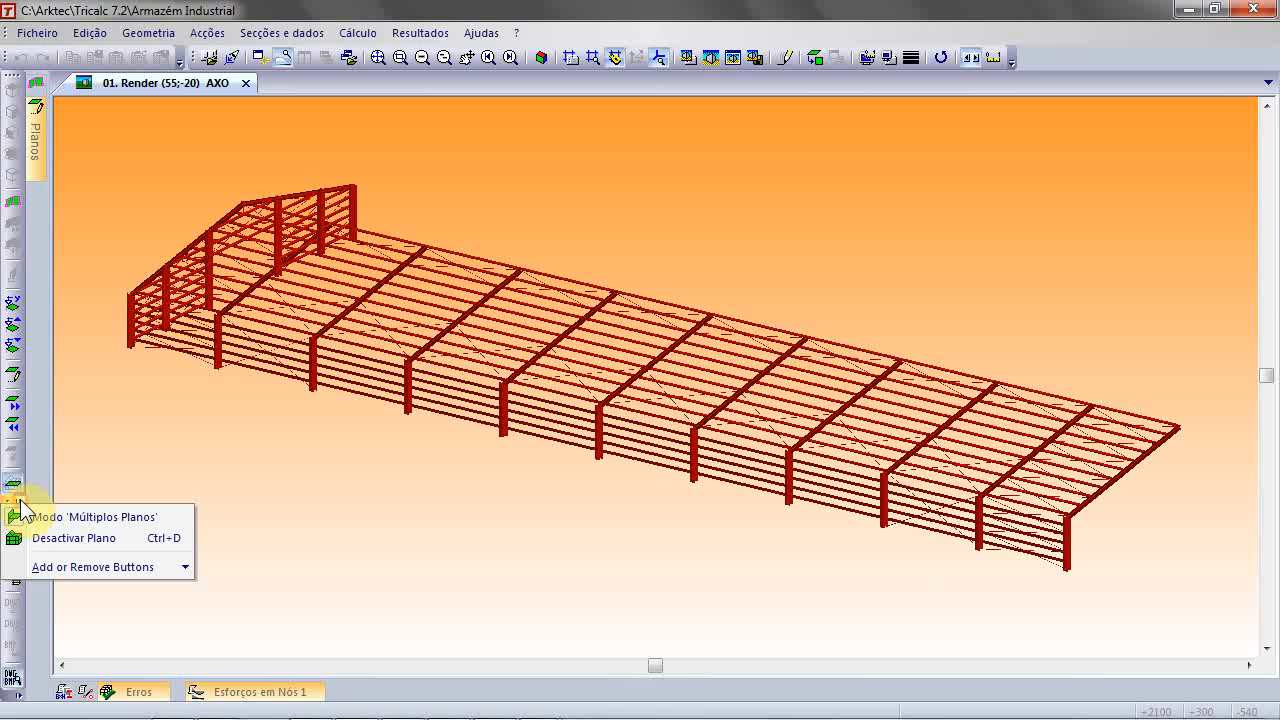
left_click(66, 539)
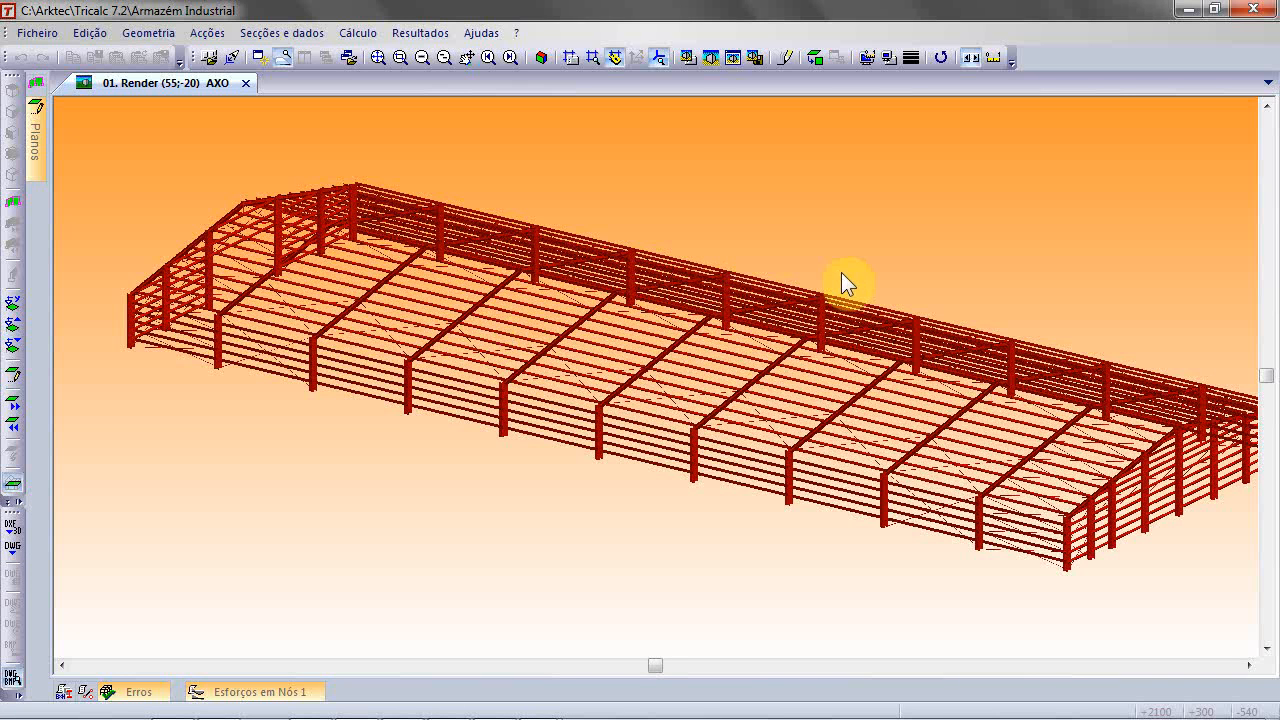
left_click(733, 58)
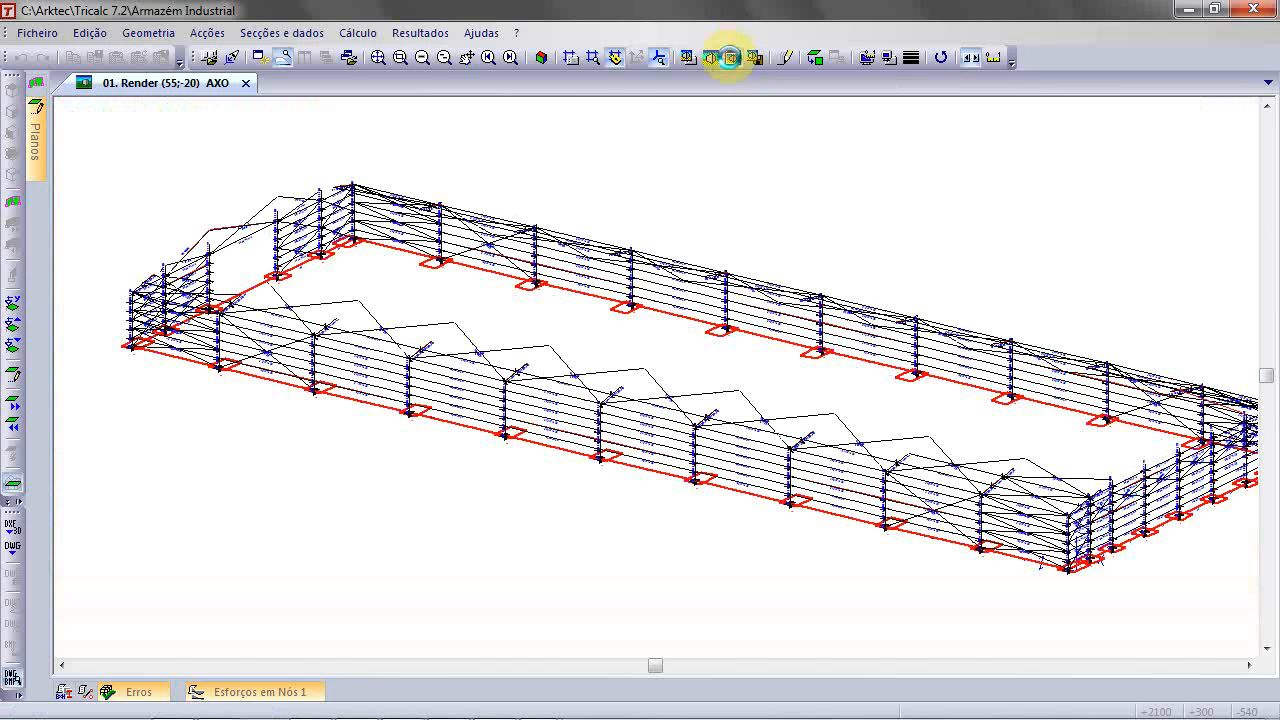
Step: Isolate the horizontal plane at elevation 0 cm
left_click(17, 308)
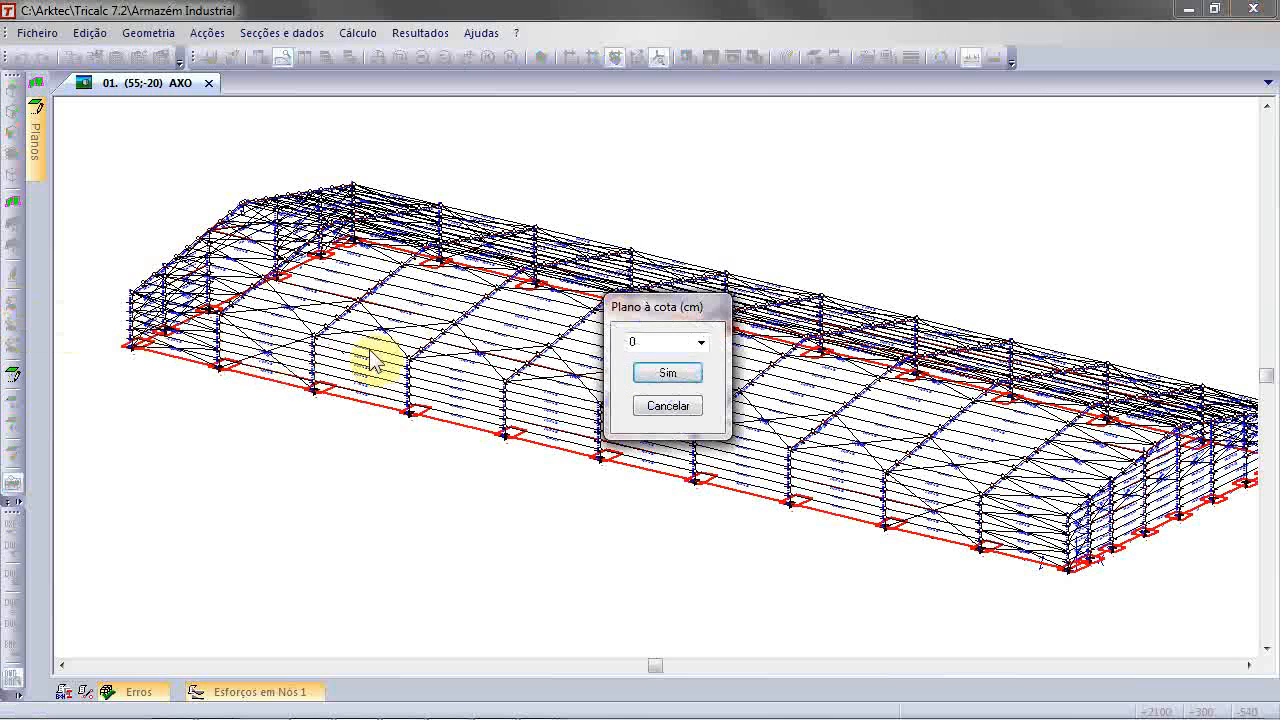
left_click(703, 343)
left_click(680, 360)
left_click(668, 373)
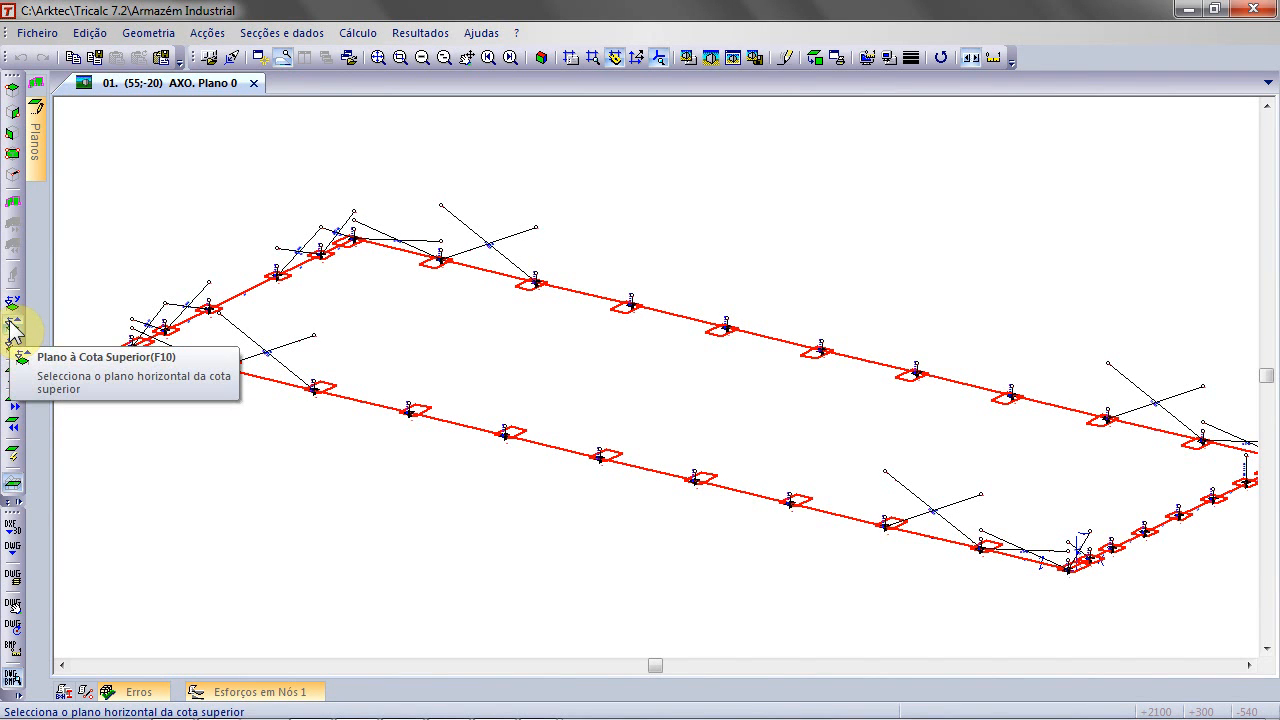
Step: Add the successively higher horizontal planes one by one above elevation 0 up to the top of the roof
left_click(12, 325)
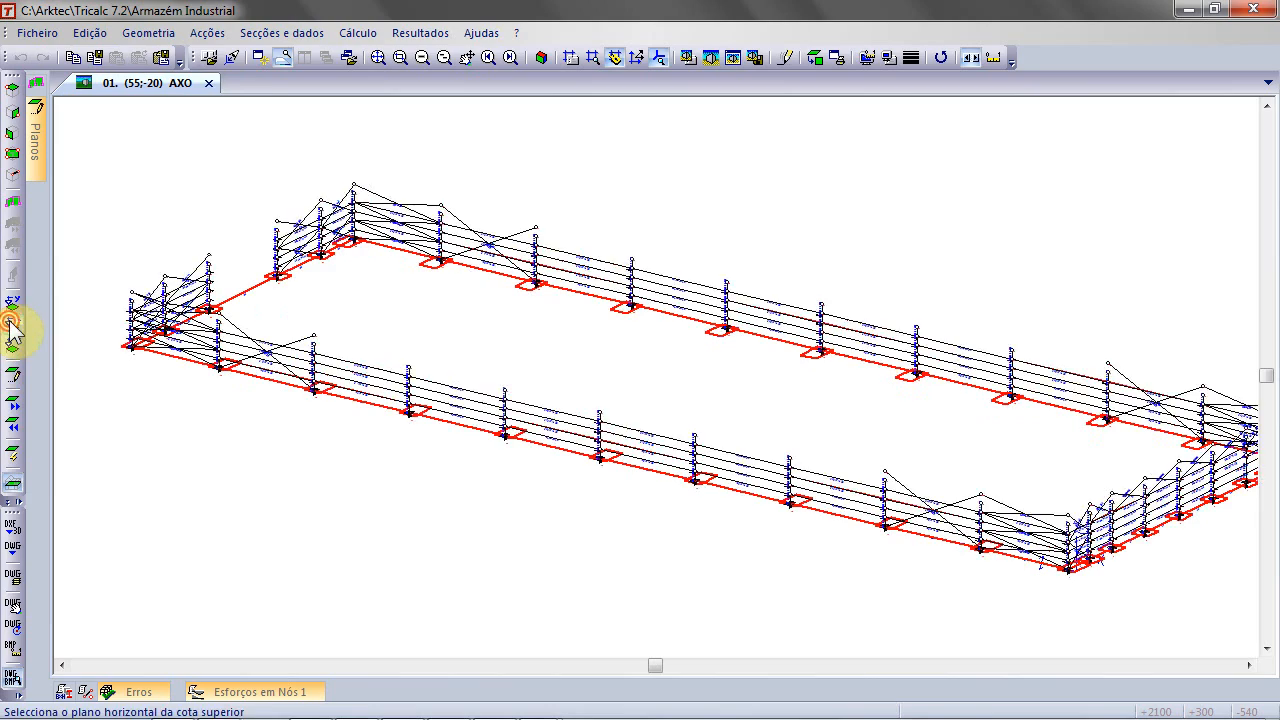
left_click(10, 322)
left_click(10, 322)
left_click(10, 322)
left_click(10, 322)
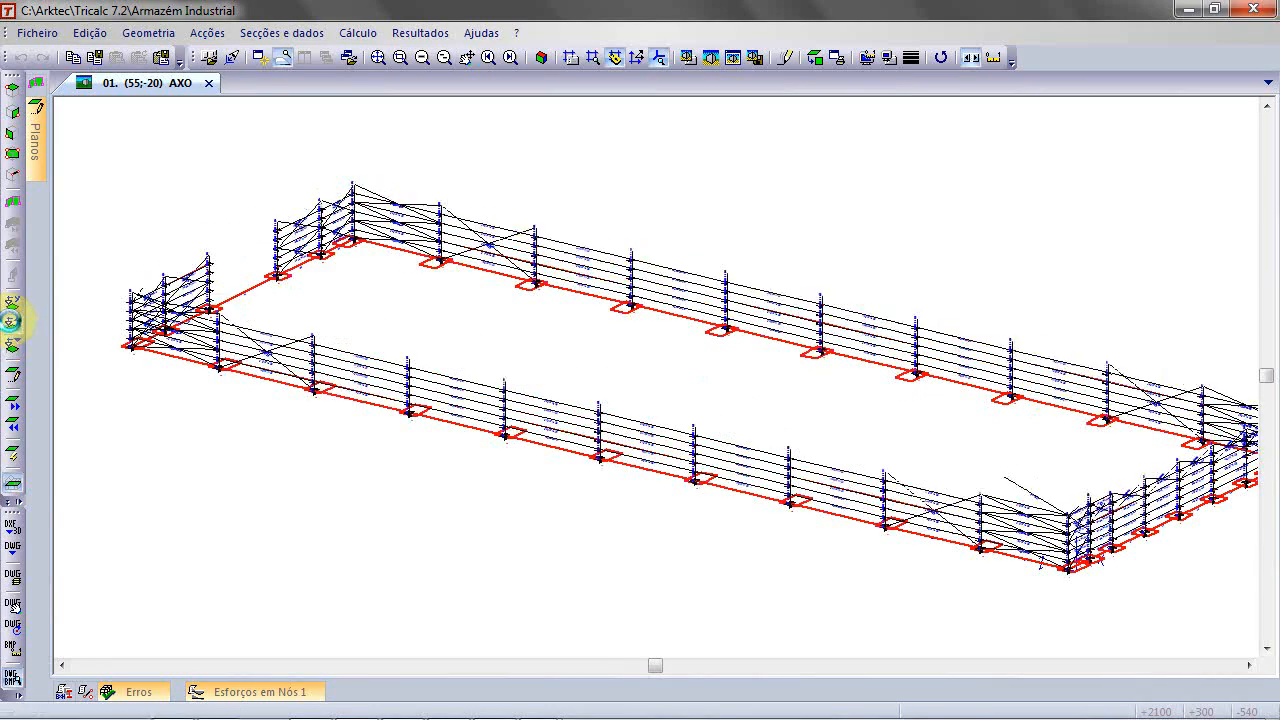
left_click(10, 321)
left_click(10, 321)
left_click(10, 321)
left_click(10, 321)
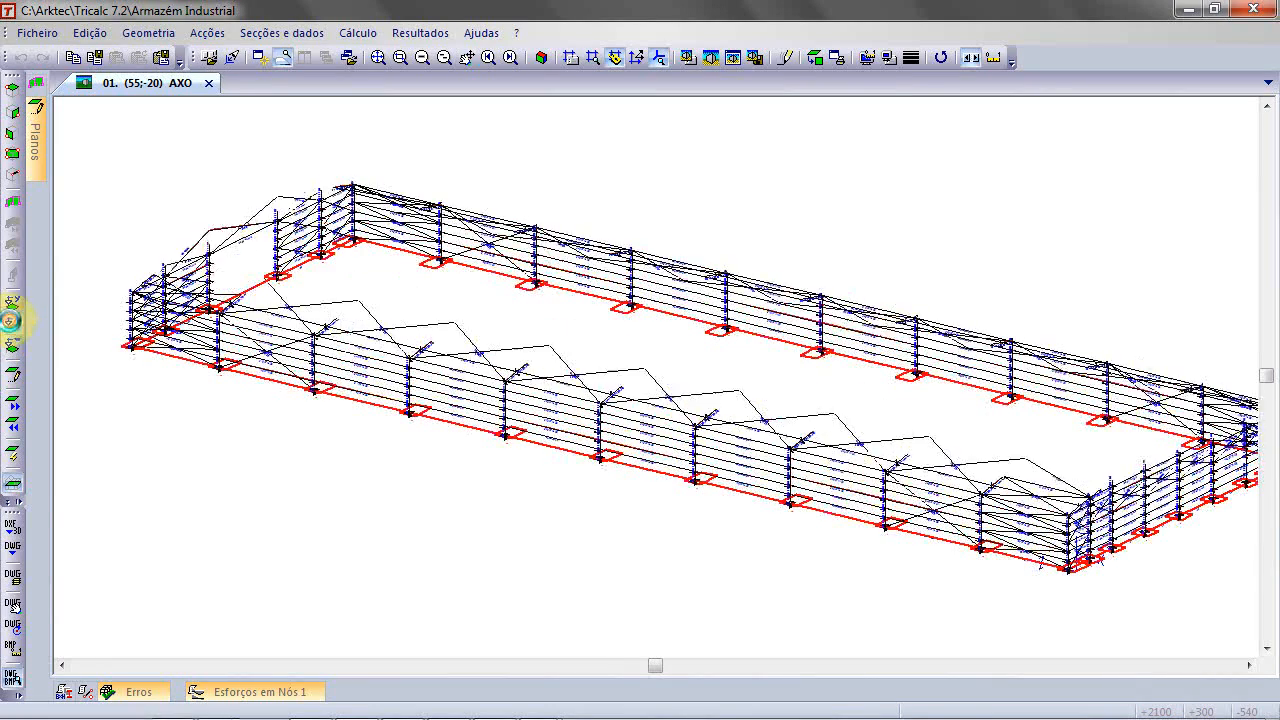
left_click(10, 321)
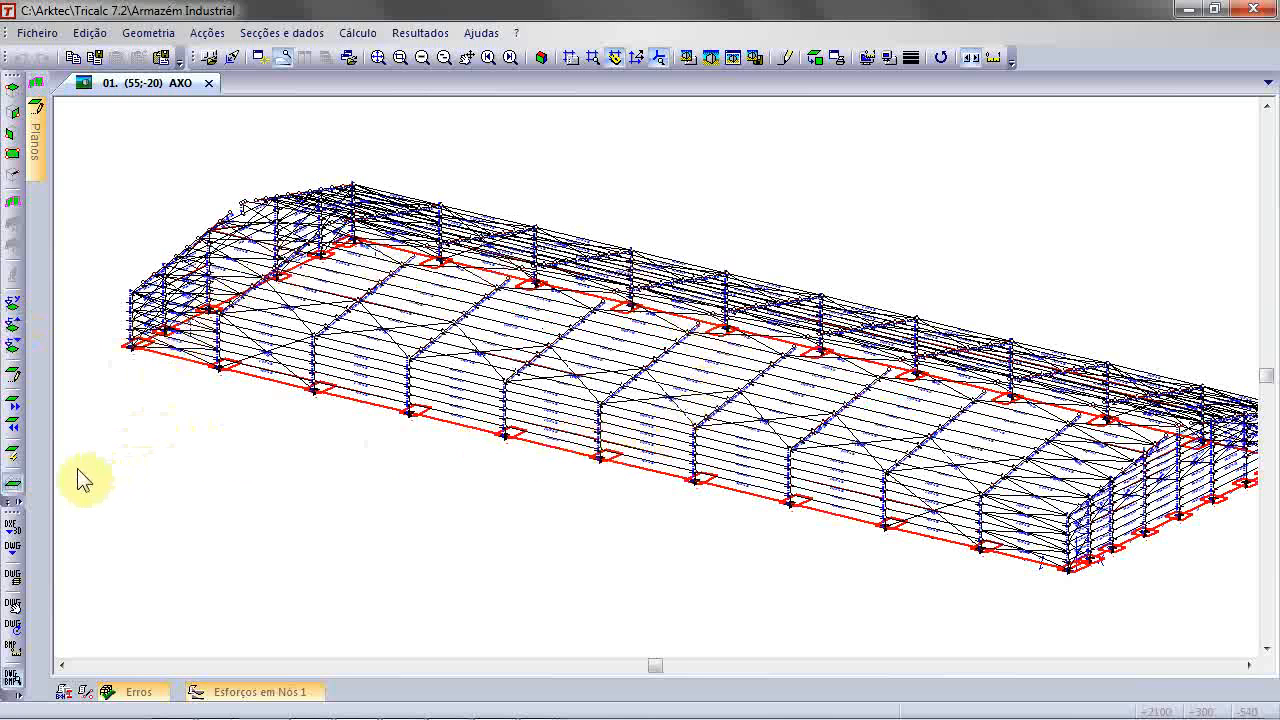
Step: Turn off Múltiplos Planos mode and step down through the individual horizontal planes to elevation 0
left_click(16, 502)
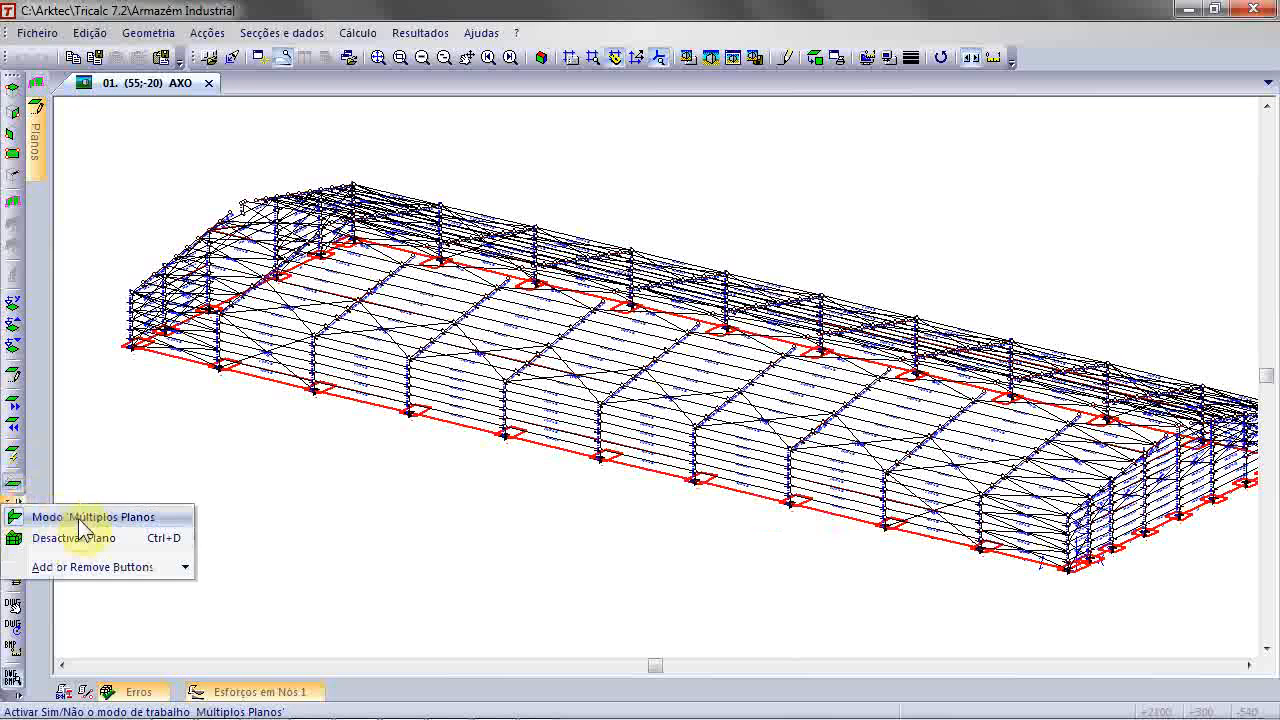
left_click(80, 518)
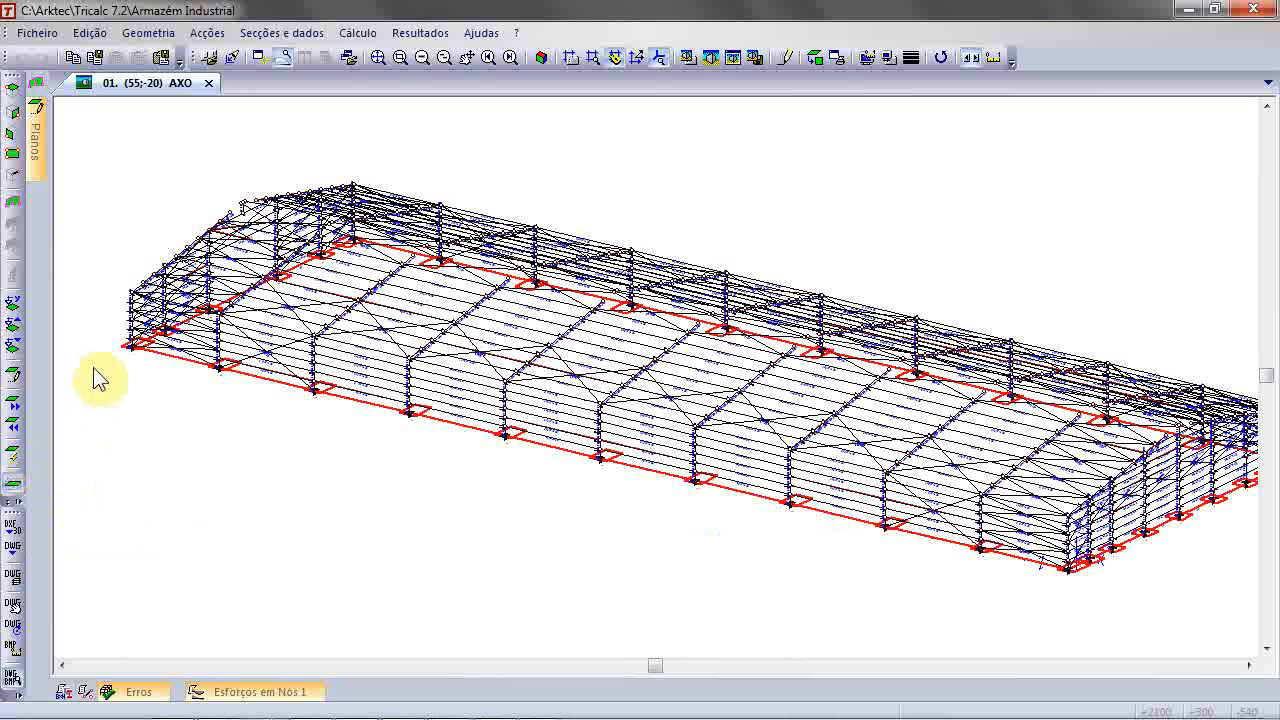
left_click(15, 343)
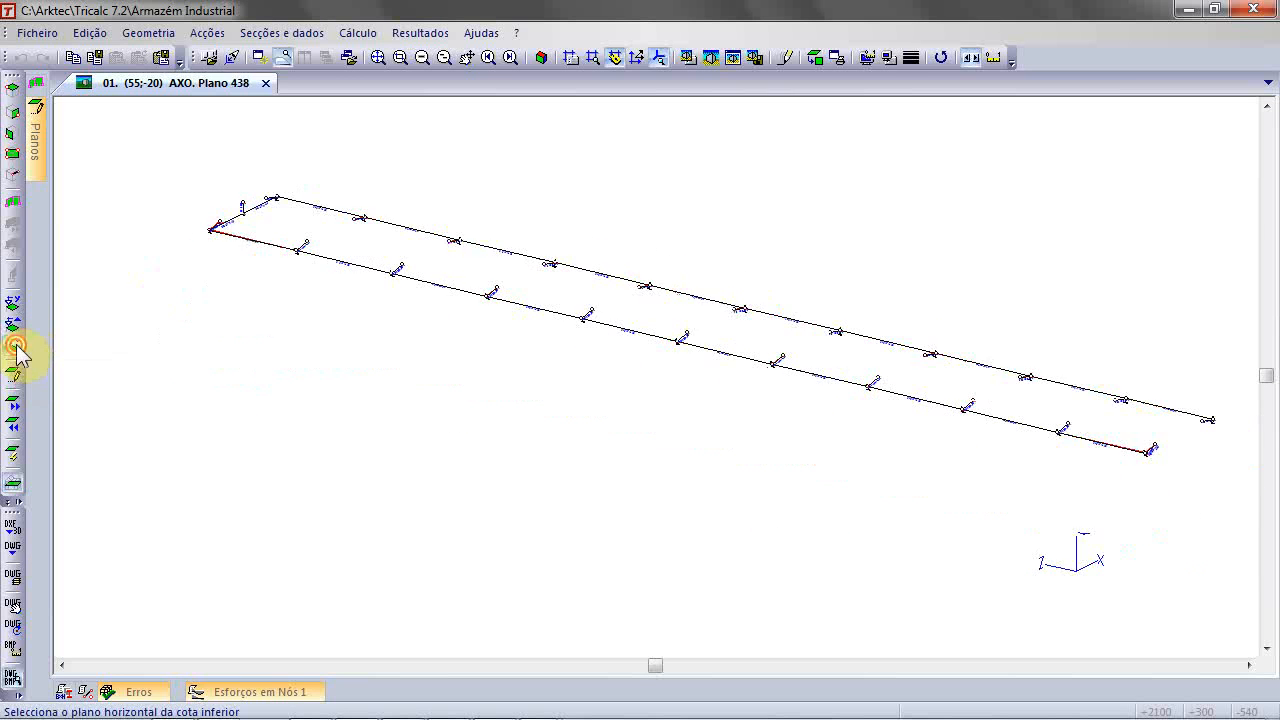
left_click(17, 346)
left_click(17, 346)
left_click(17, 346)
left_click(17, 346)
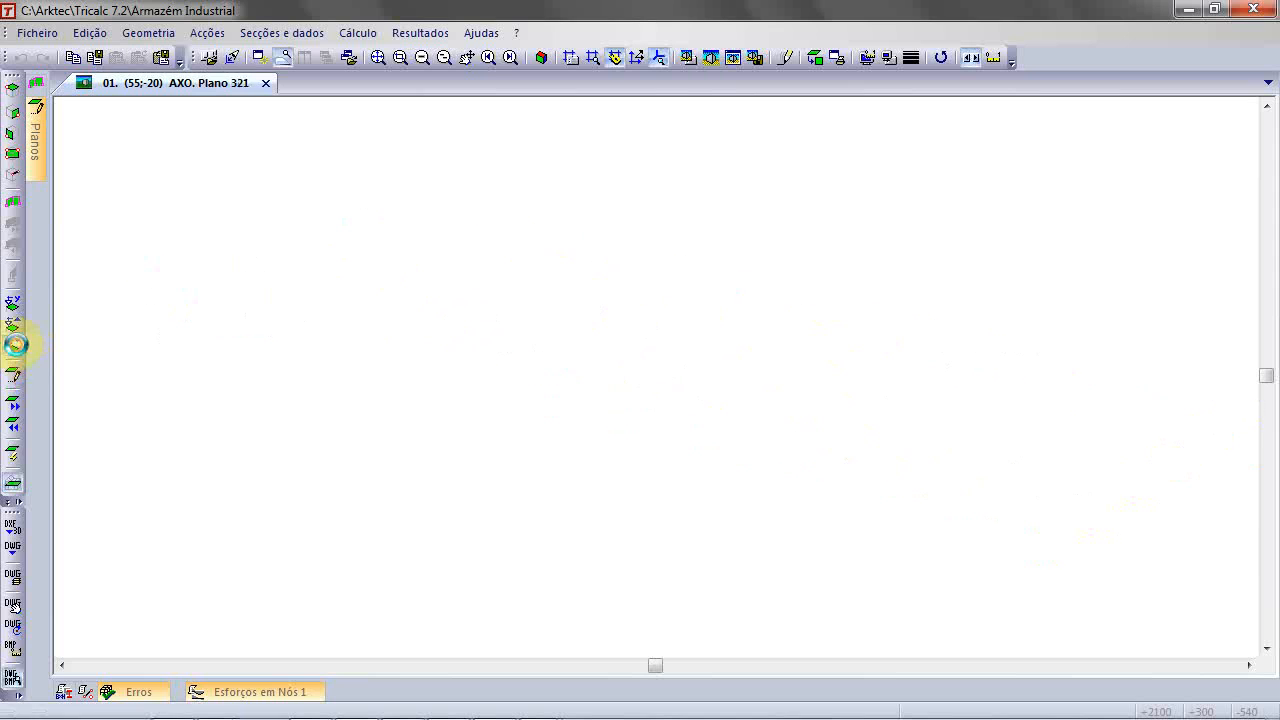
left_click(17, 346)
left_click(17, 346)
left_click(17, 346)
left_click(17, 346)
left_click(17, 346)
left_click(17, 346)
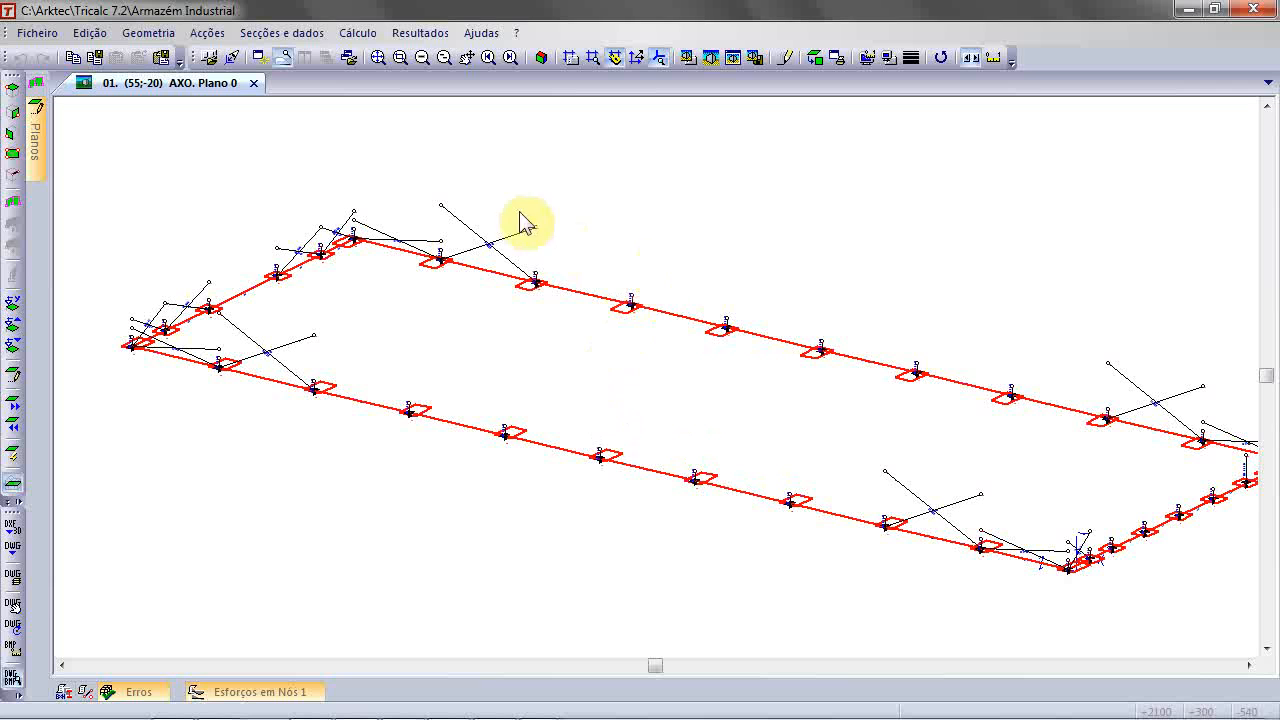
Step: Fit plane 0 in the window and deactivate the plane to display the whole warehouse
left_click(378, 58)
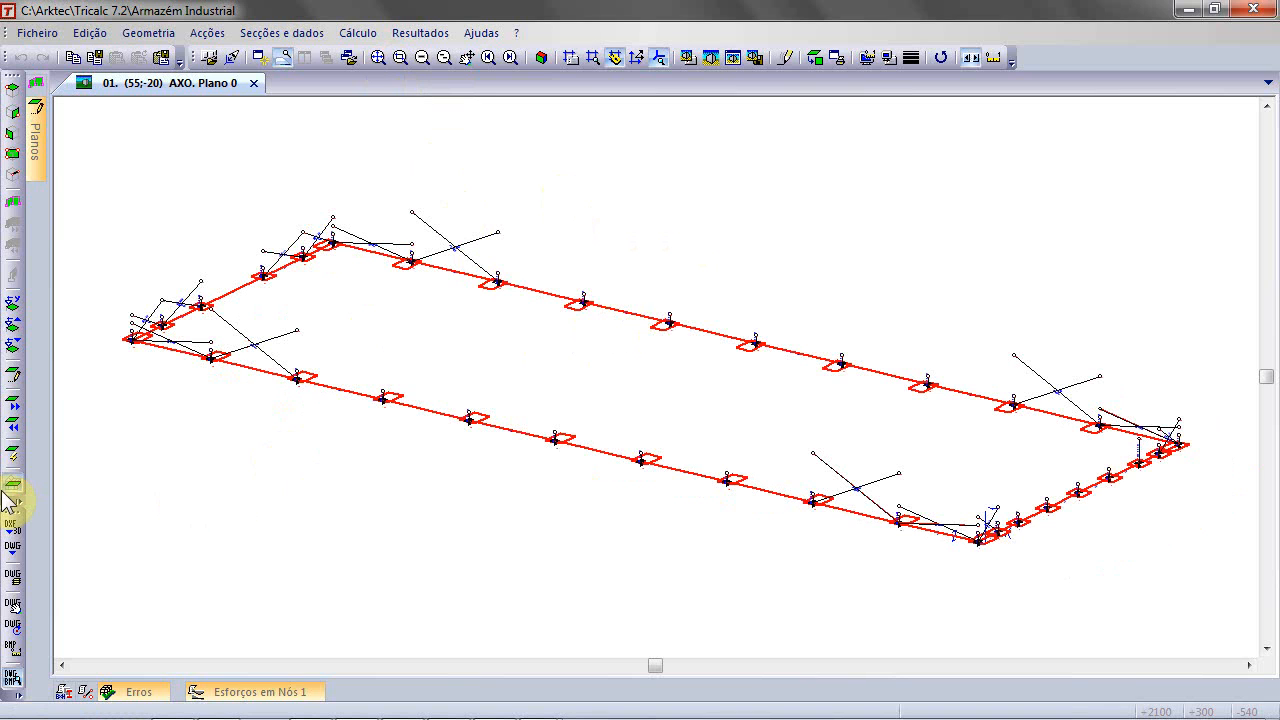
left_click(15, 502)
left_click(40, 531)
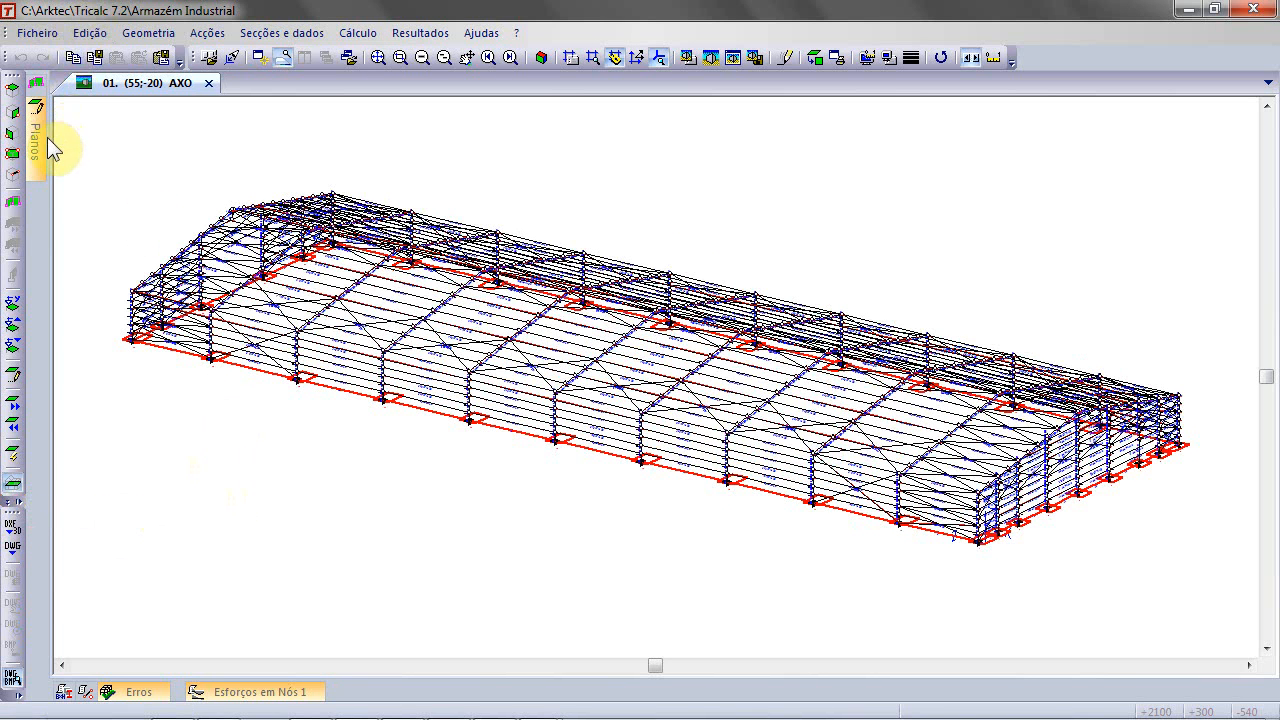
Step: Activate planes 0, PLAN0001 and PLAN0002 one after another from the list of planes, ending with plane 0
mouse_move(41, 137)
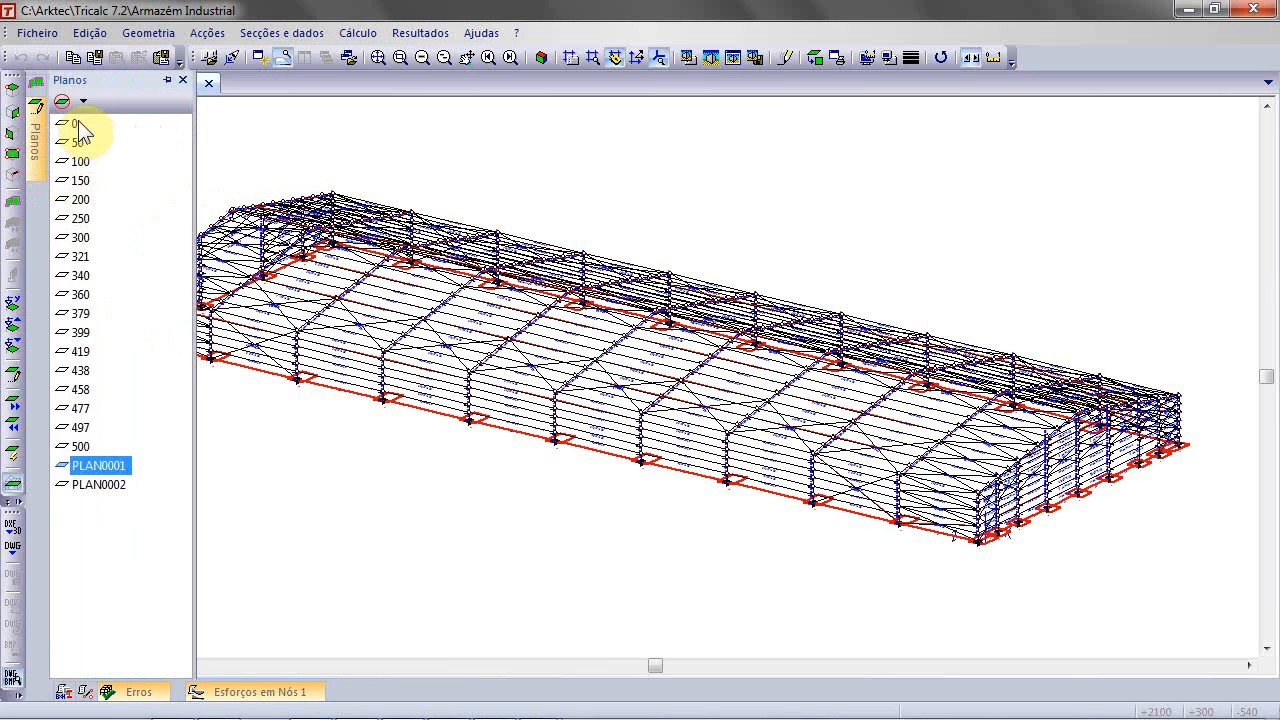
double_click(74, 125)
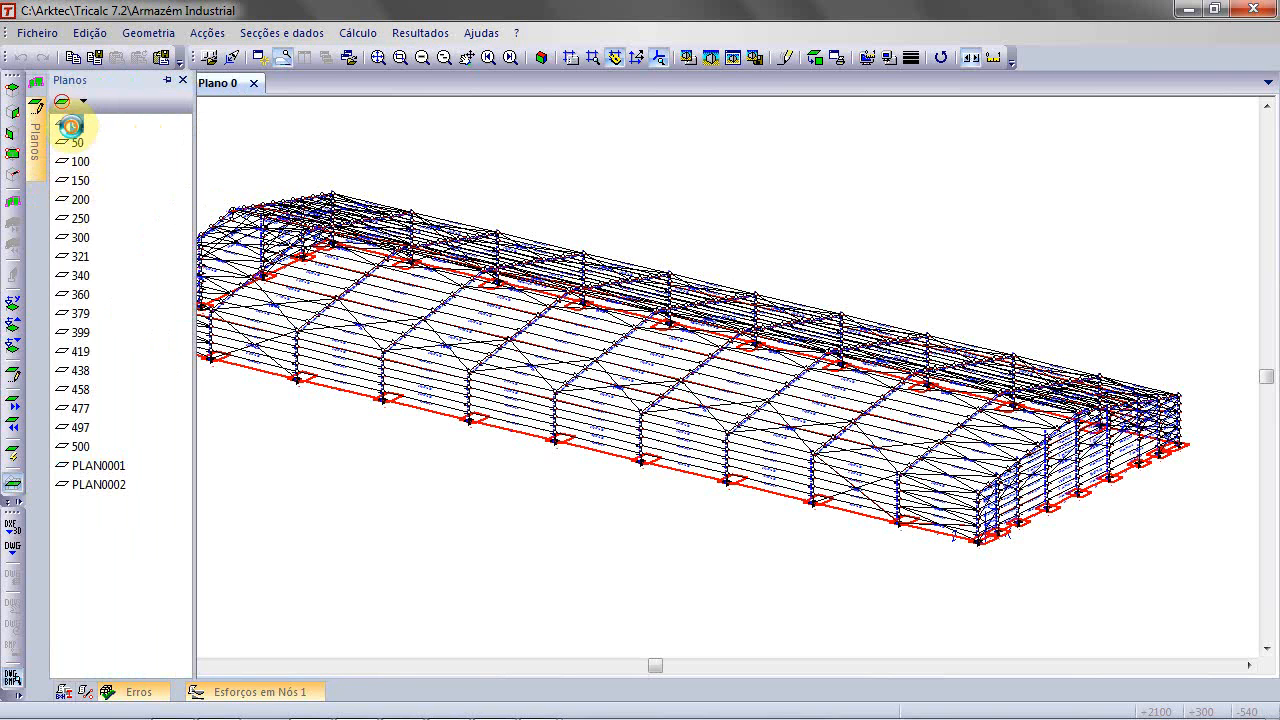
double_click(86, 468)
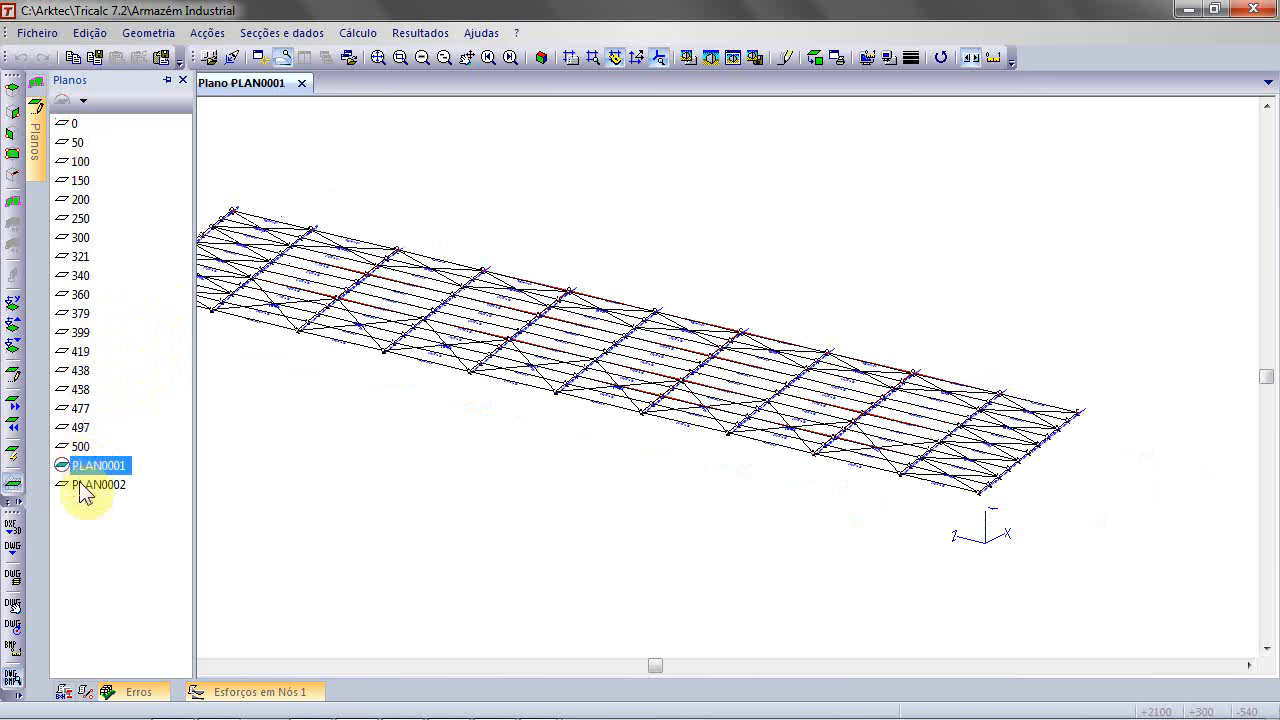
double_click(84, 486)
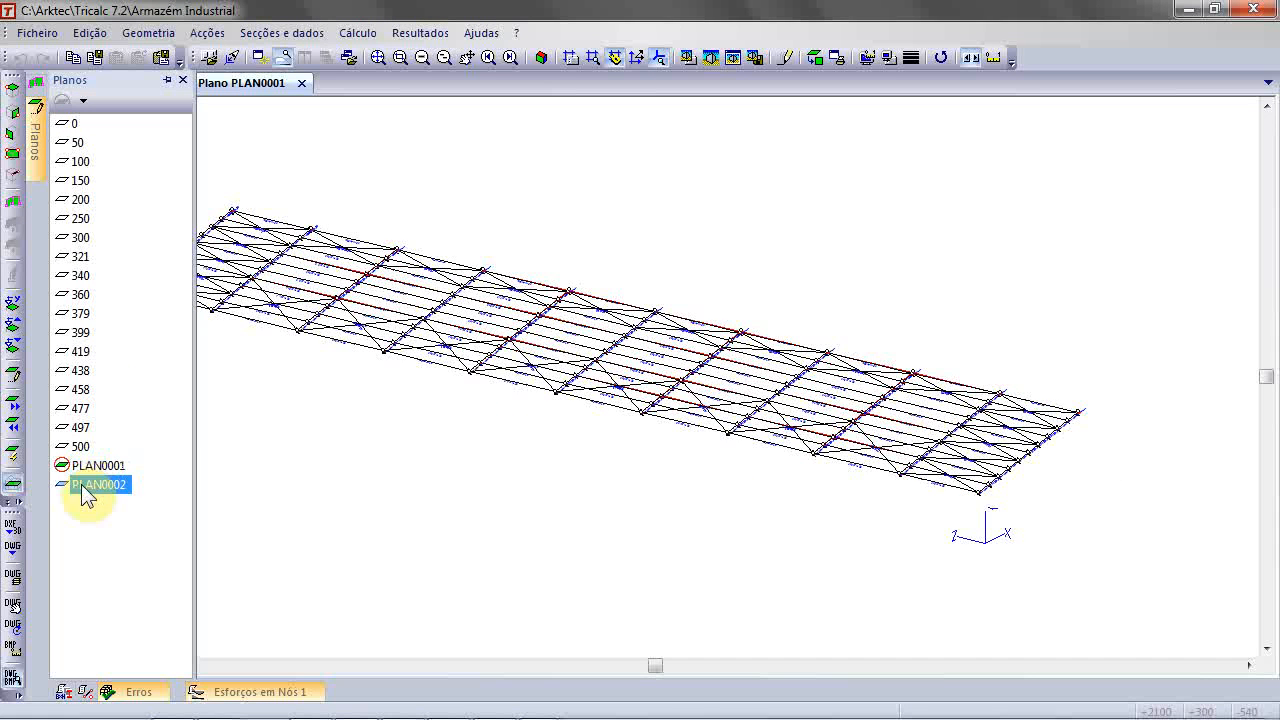
double_click(66, 124)
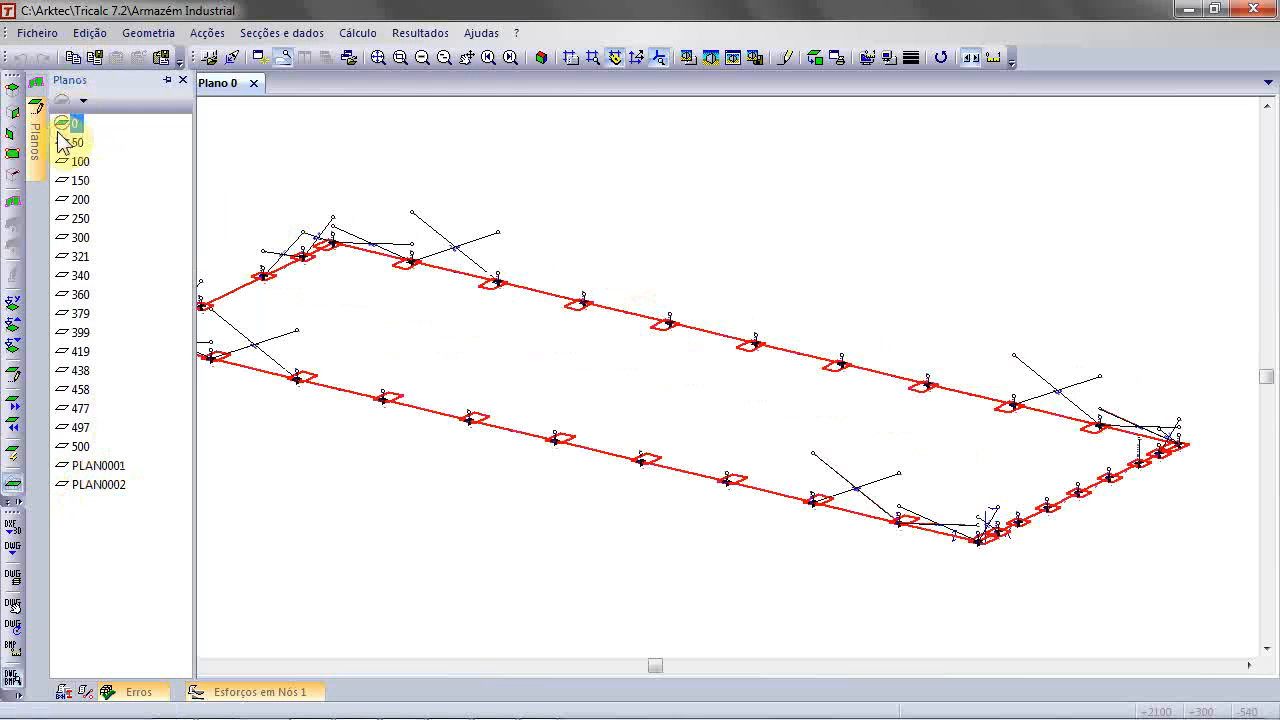
Step: Check the list of Pórticos, deactivate plane 0 to display the whole warehouse and view a roof diagonal's information
left_click(35, 85)
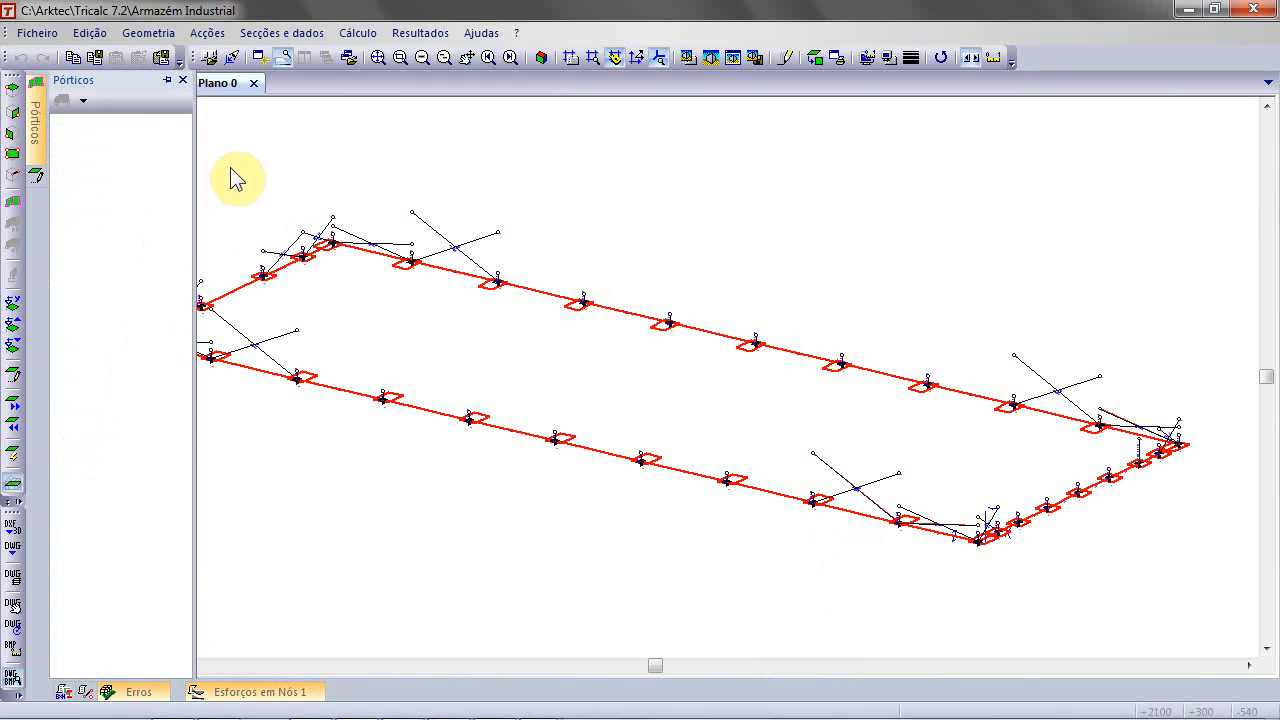
left_click(209, 543)
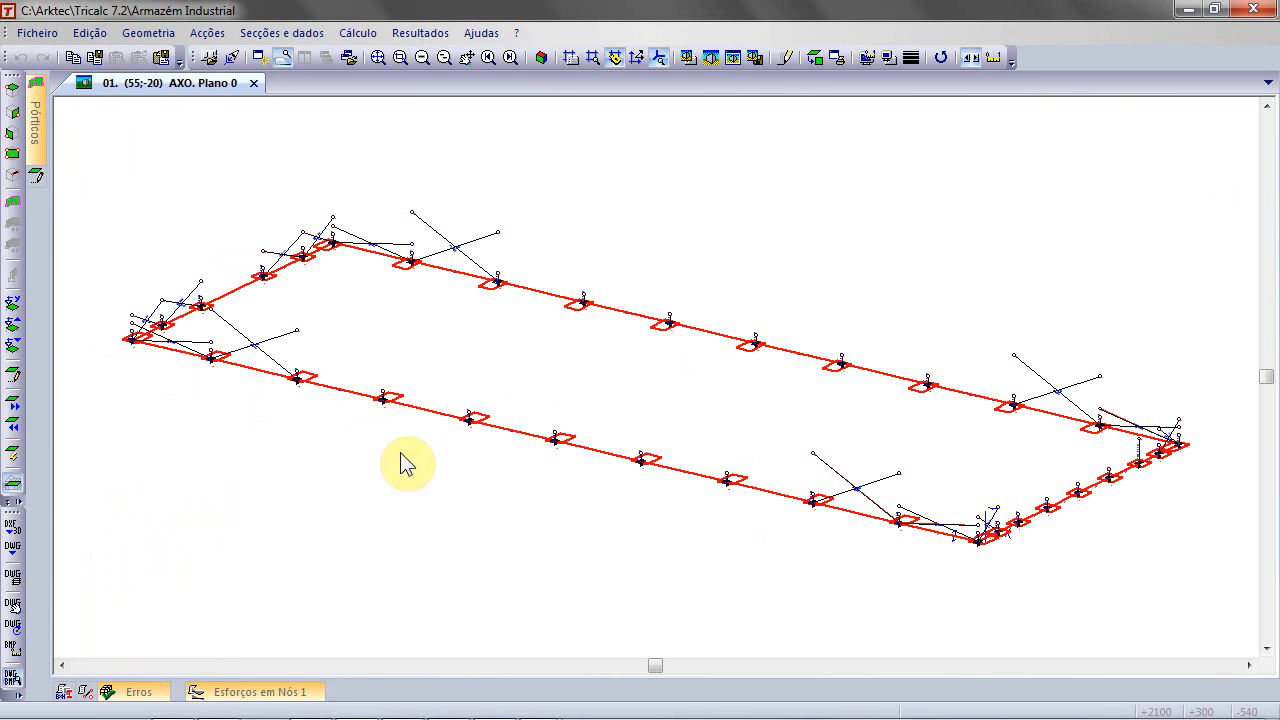
double_click(126, 457)
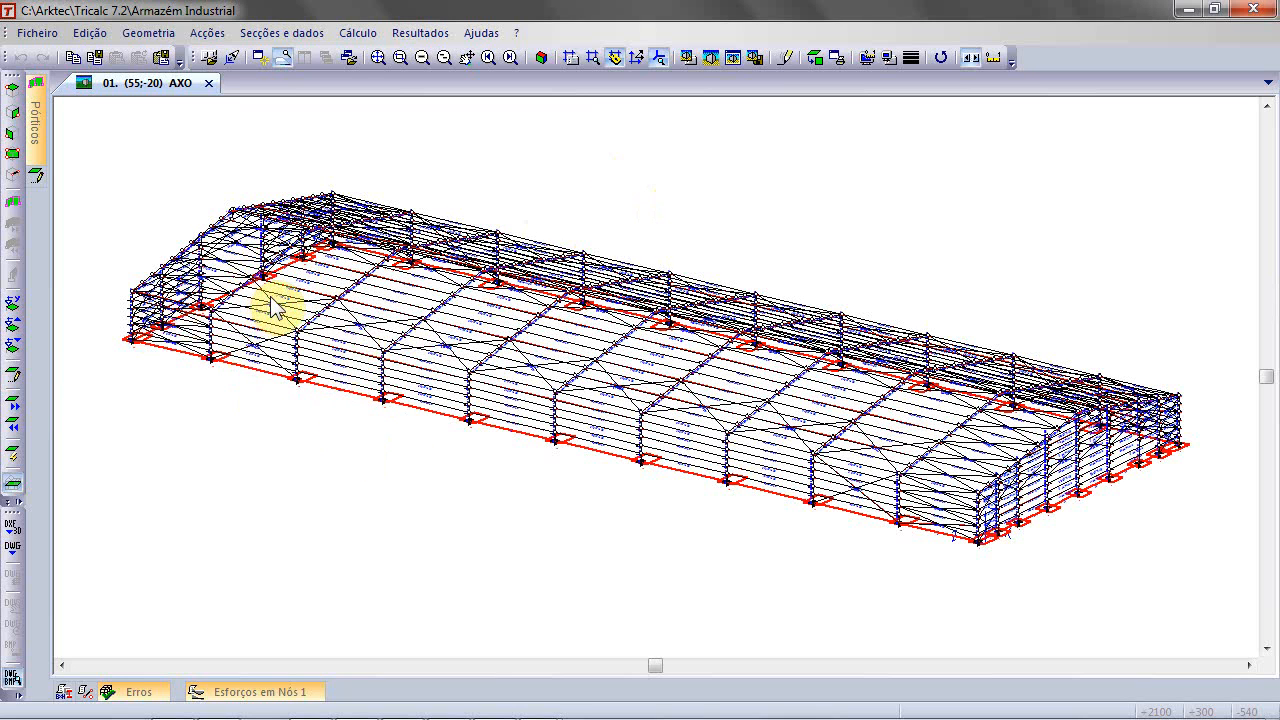
mouse_move(272, 300)
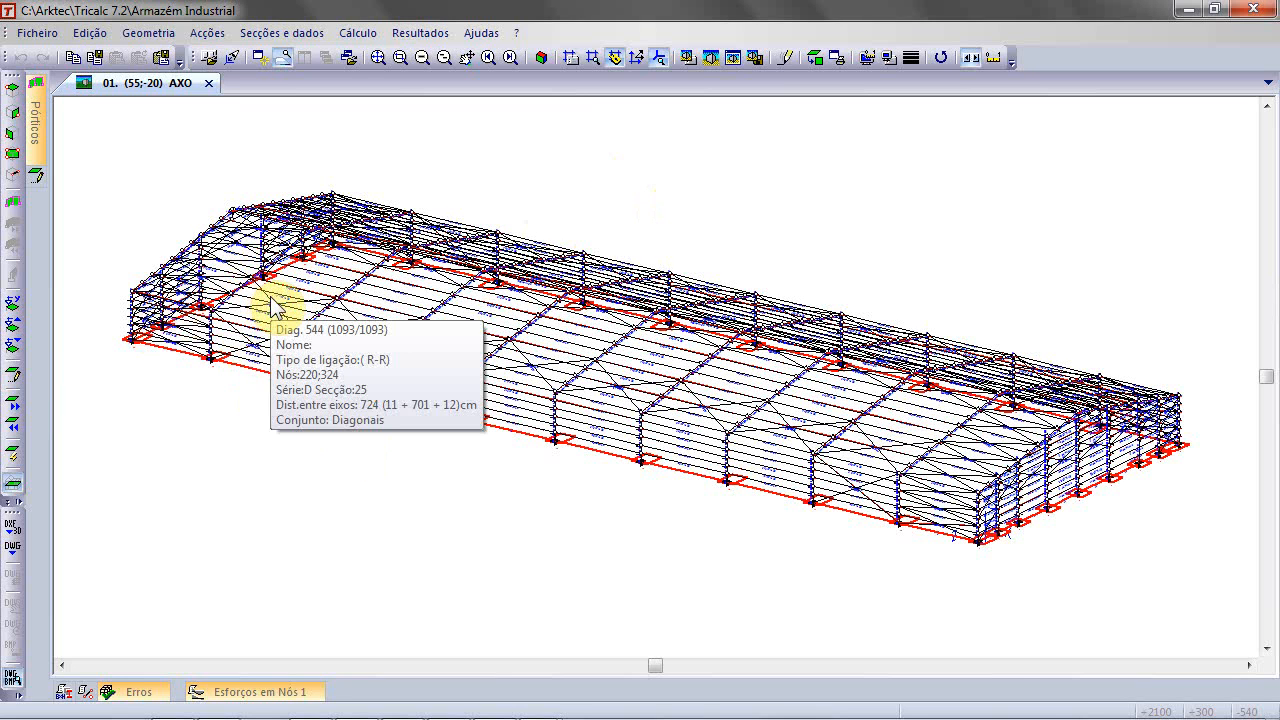